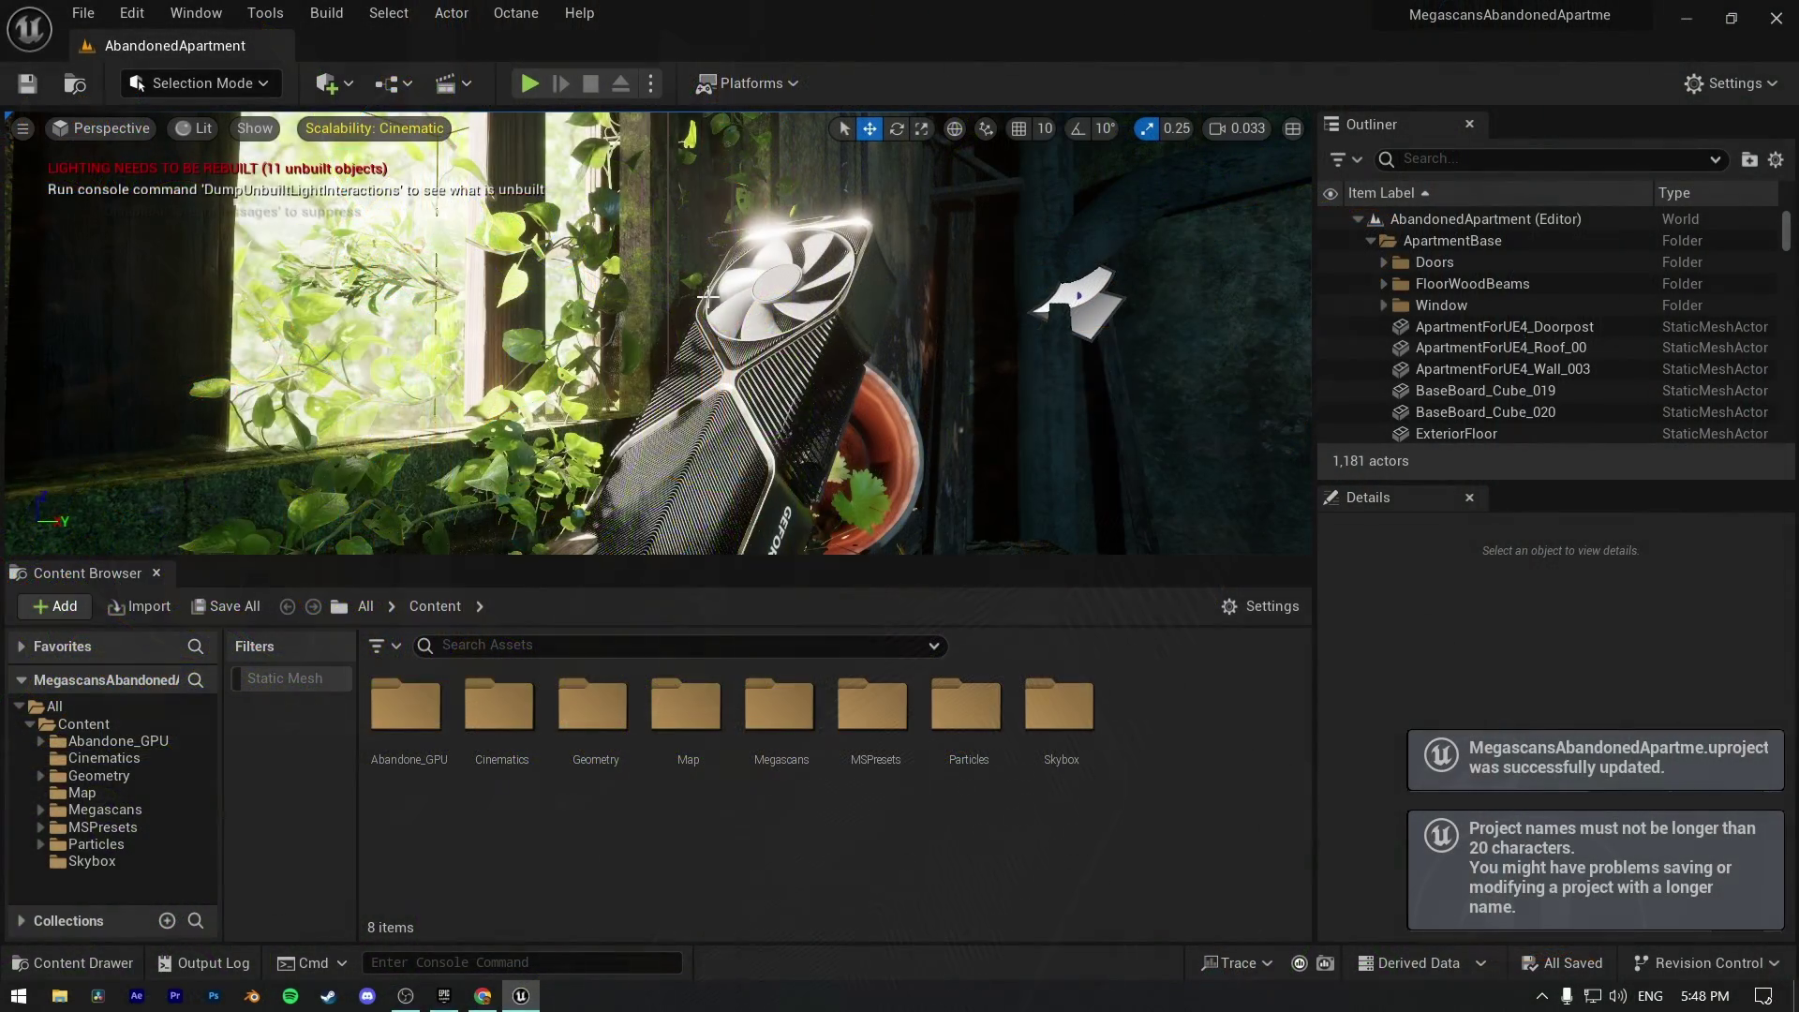
- Drag the viewport/Content Browser splitter down so the GPU scene viewport is taller
{"action": "left_click_drag", "start_coordinate": [592, 560], "coordinate": [592, 614]}
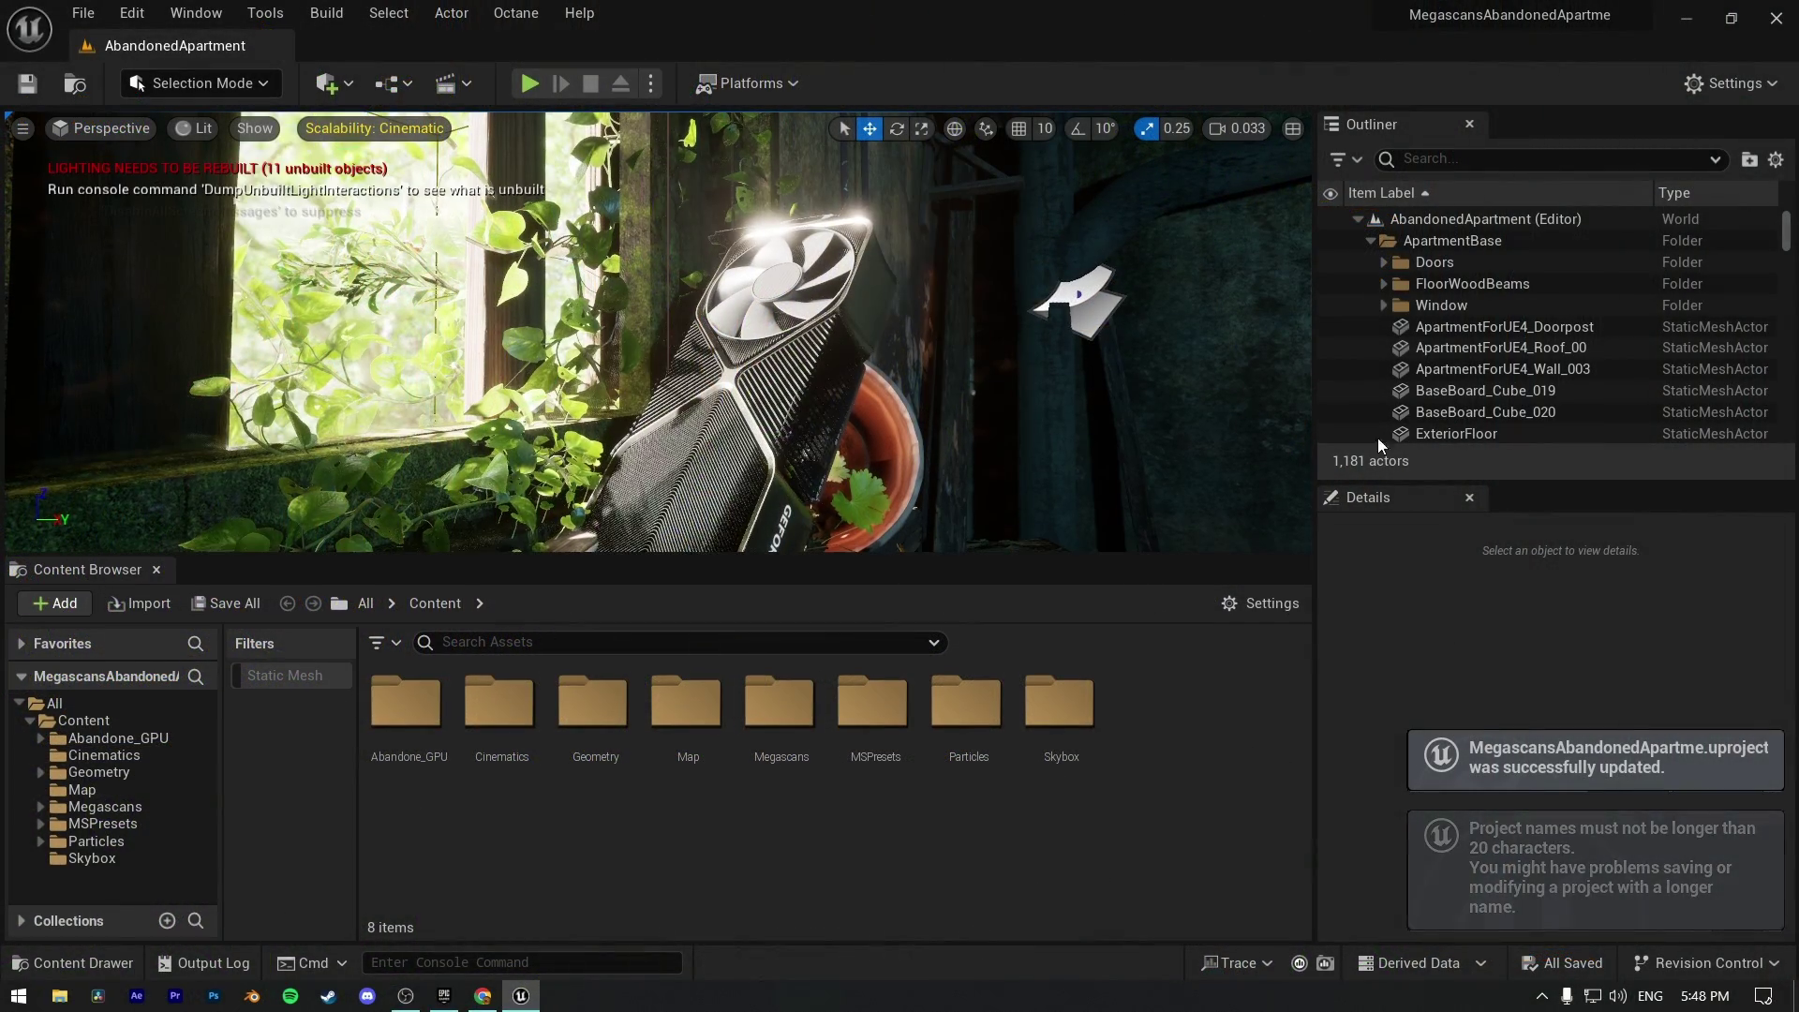
- Open the Trailer_00 sequence from Cinematics and pilot the CineCameraActorDay11 camera in the viewport
{"action": "left_click", "coordinate": [453, 82]}
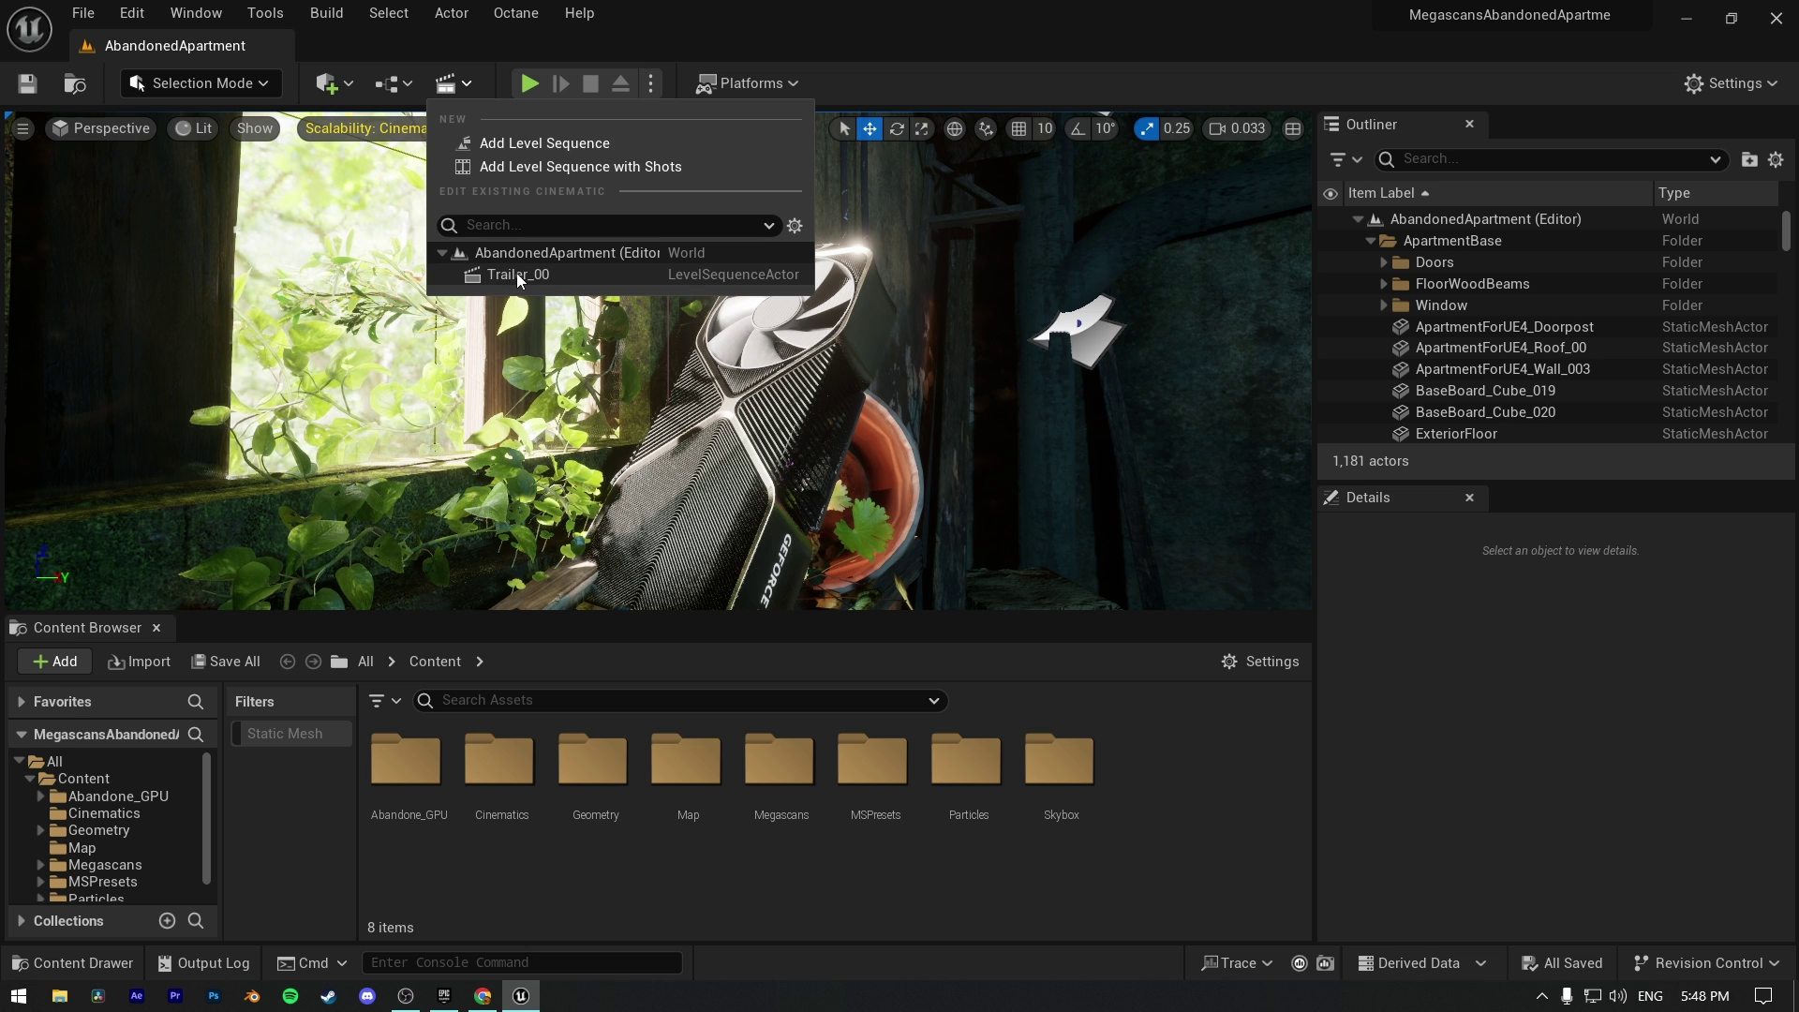
{"action": "left_click", "coordinate": [488, 274]}
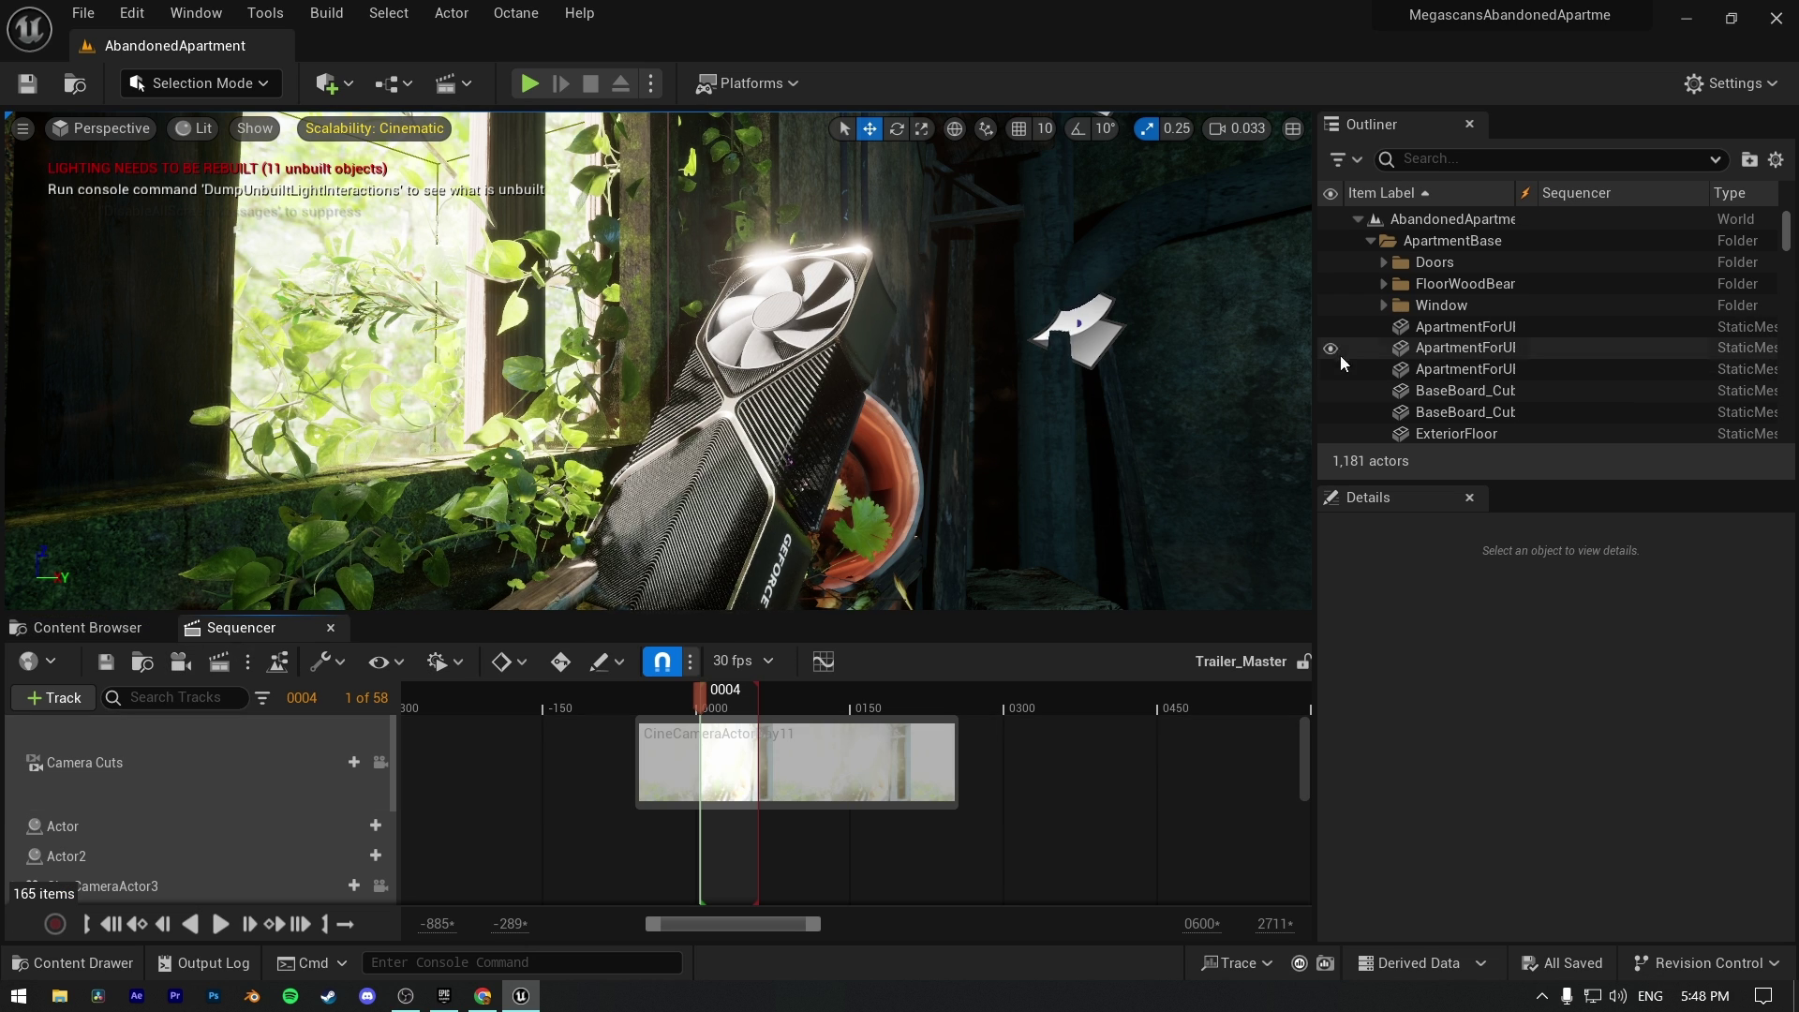
{"action": "left_click", "coordinate": [1076, 330]}
{"action": "left_click", "coordinate": [381, 840]}
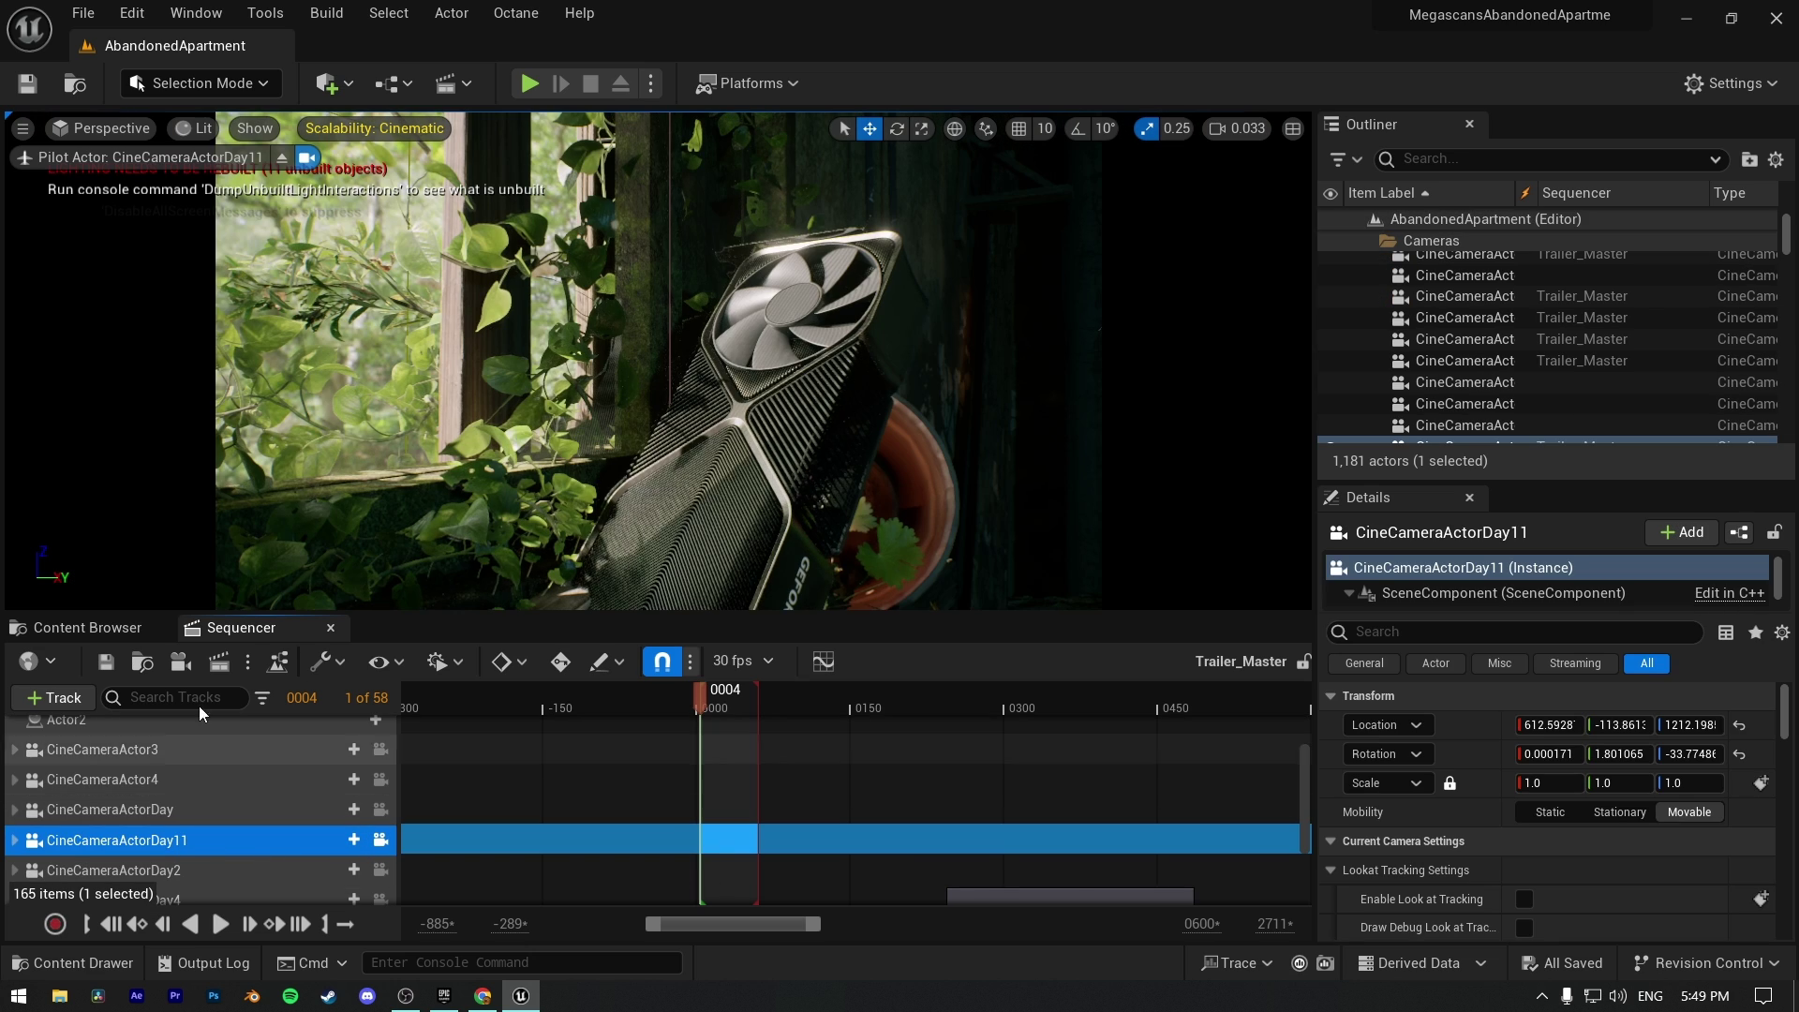
{"action": "left_click", "coordinate": [132, 13]}
{"action": "left_click", "coordinate": [239, 341]}
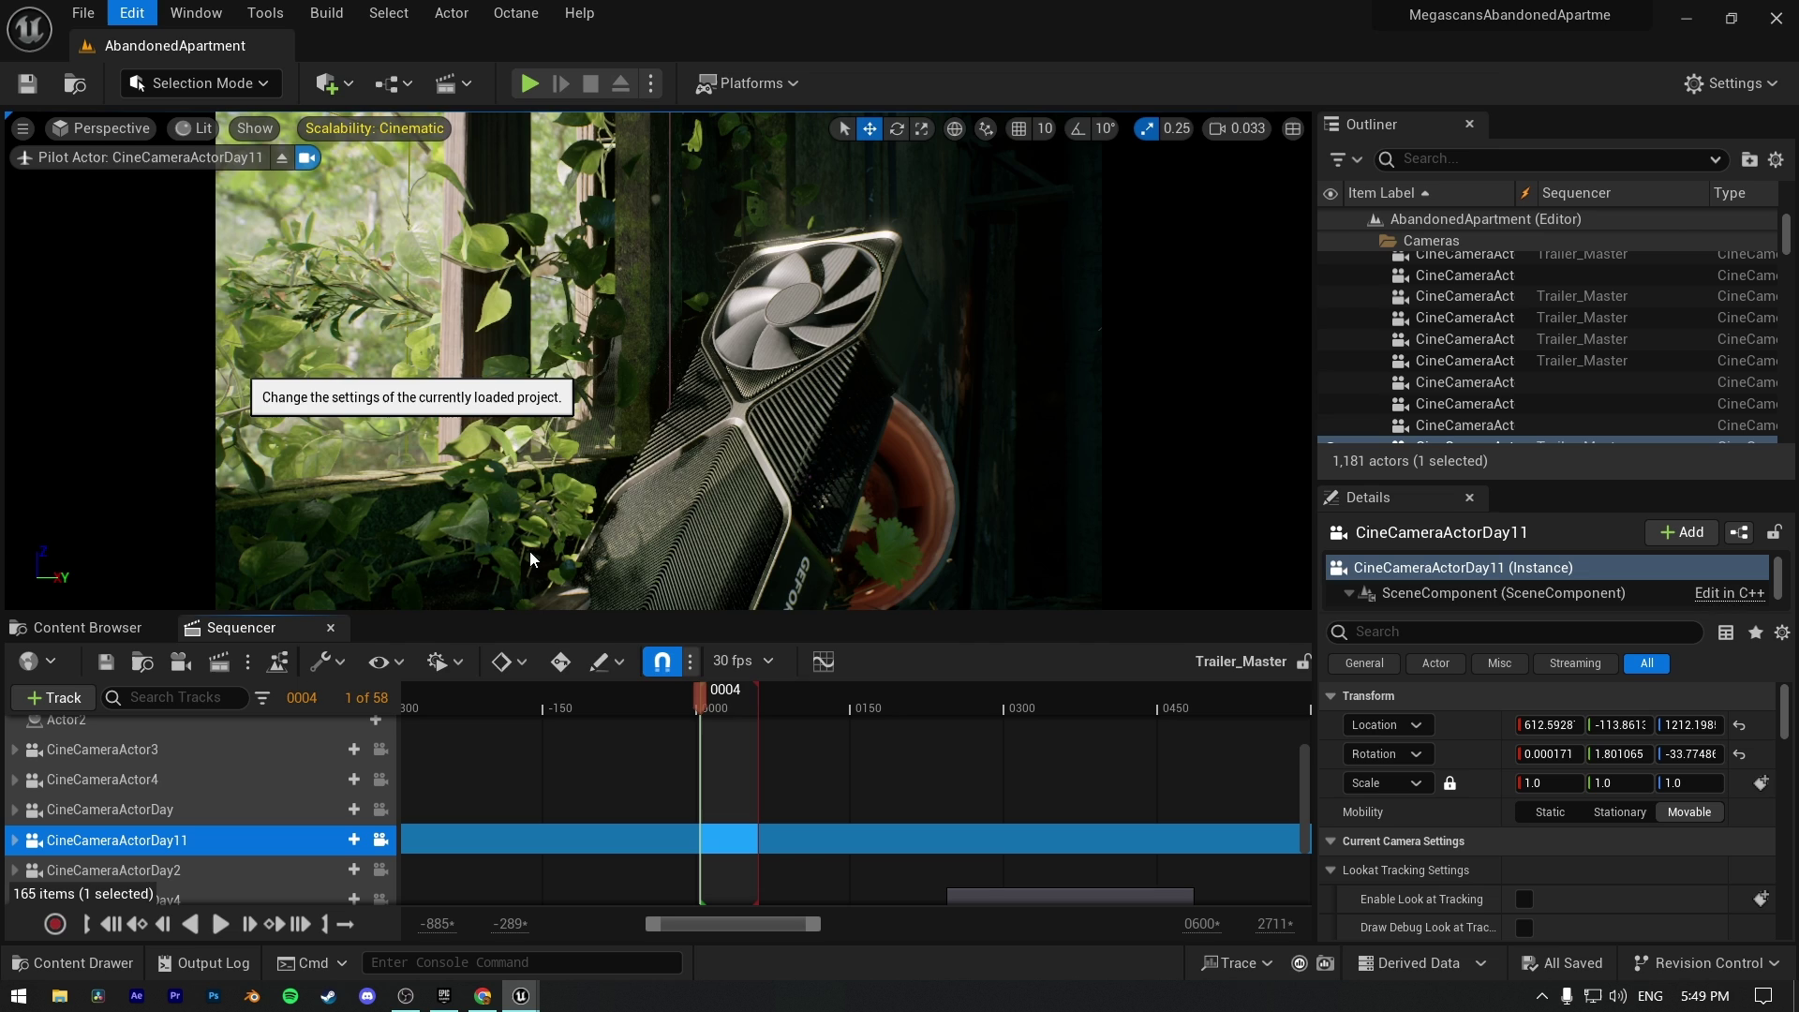
{"action": "scroll", "coordinate": [367, 511], "scroll_direction": "down", "scroll_amount": 8}
{"action": "scroll", "coordinate": [288, 559], "scroll_direction": "down", "scroll_amount": 5}
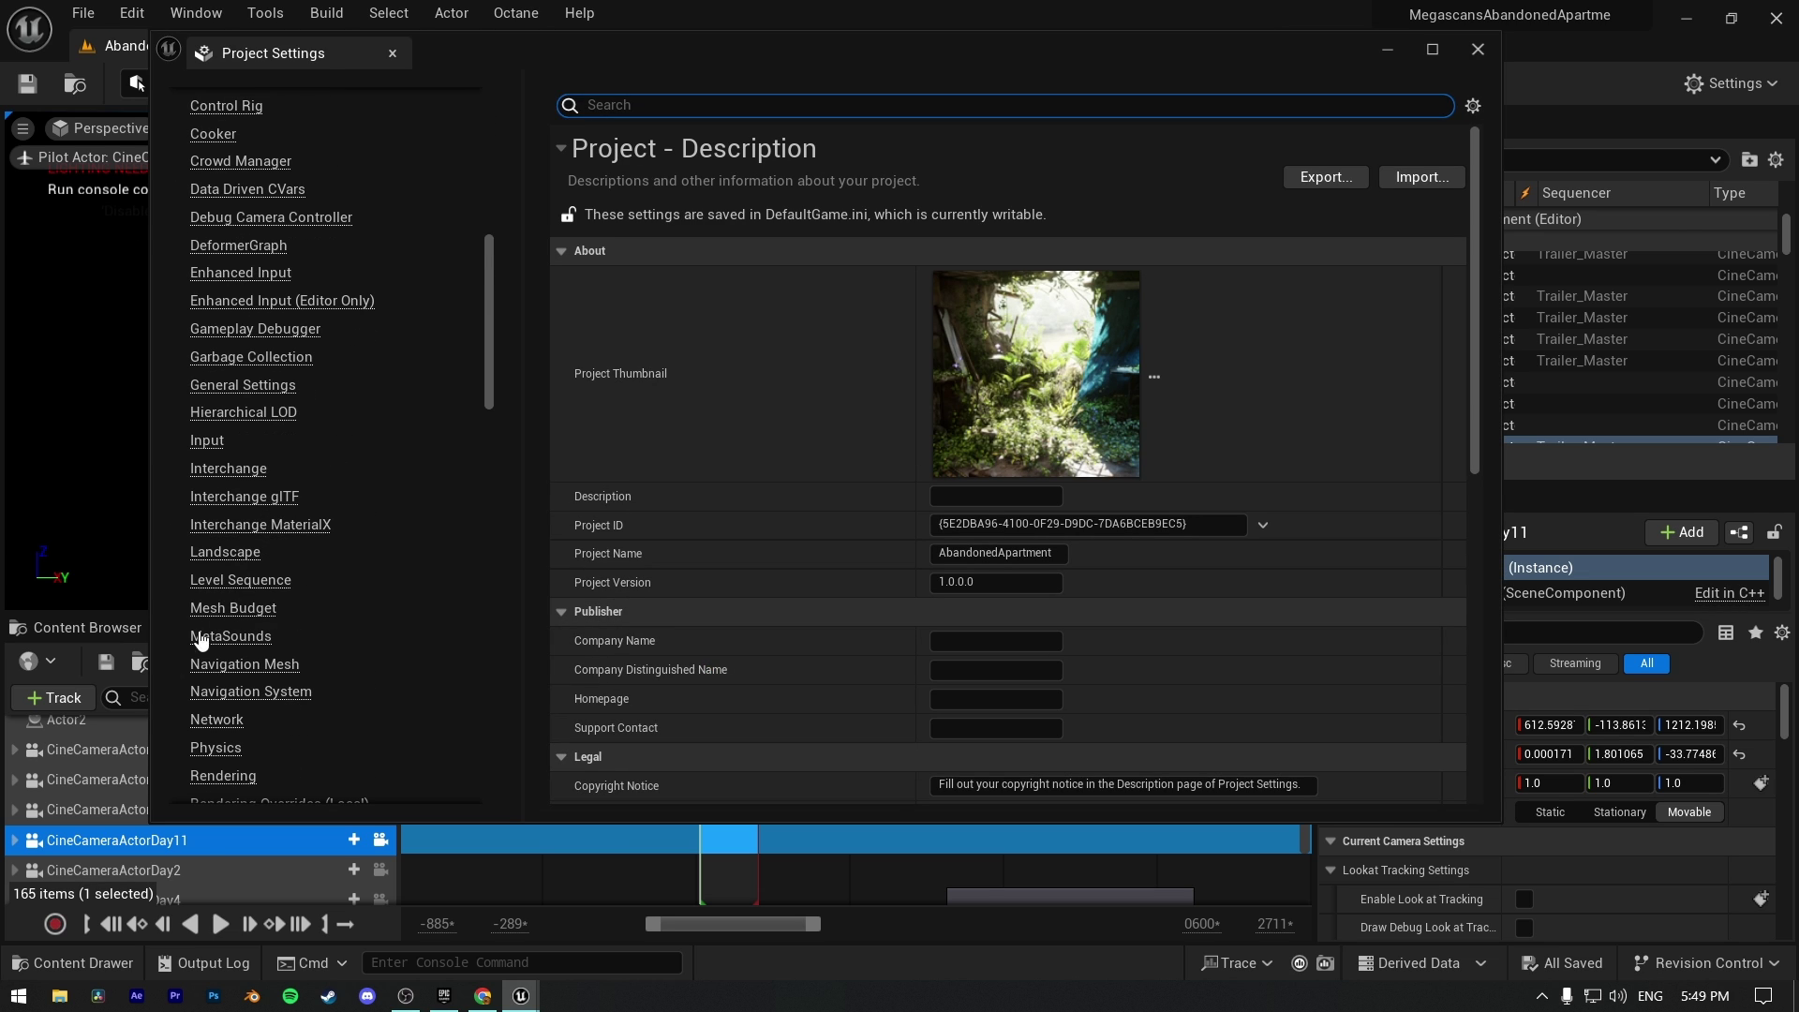
{"action": "left_click", "coordinate": [223, 534]}
{"action": "scroll", "coordinate": [716, 616], "scroll_direction": "down", "scroll_amount": 12}
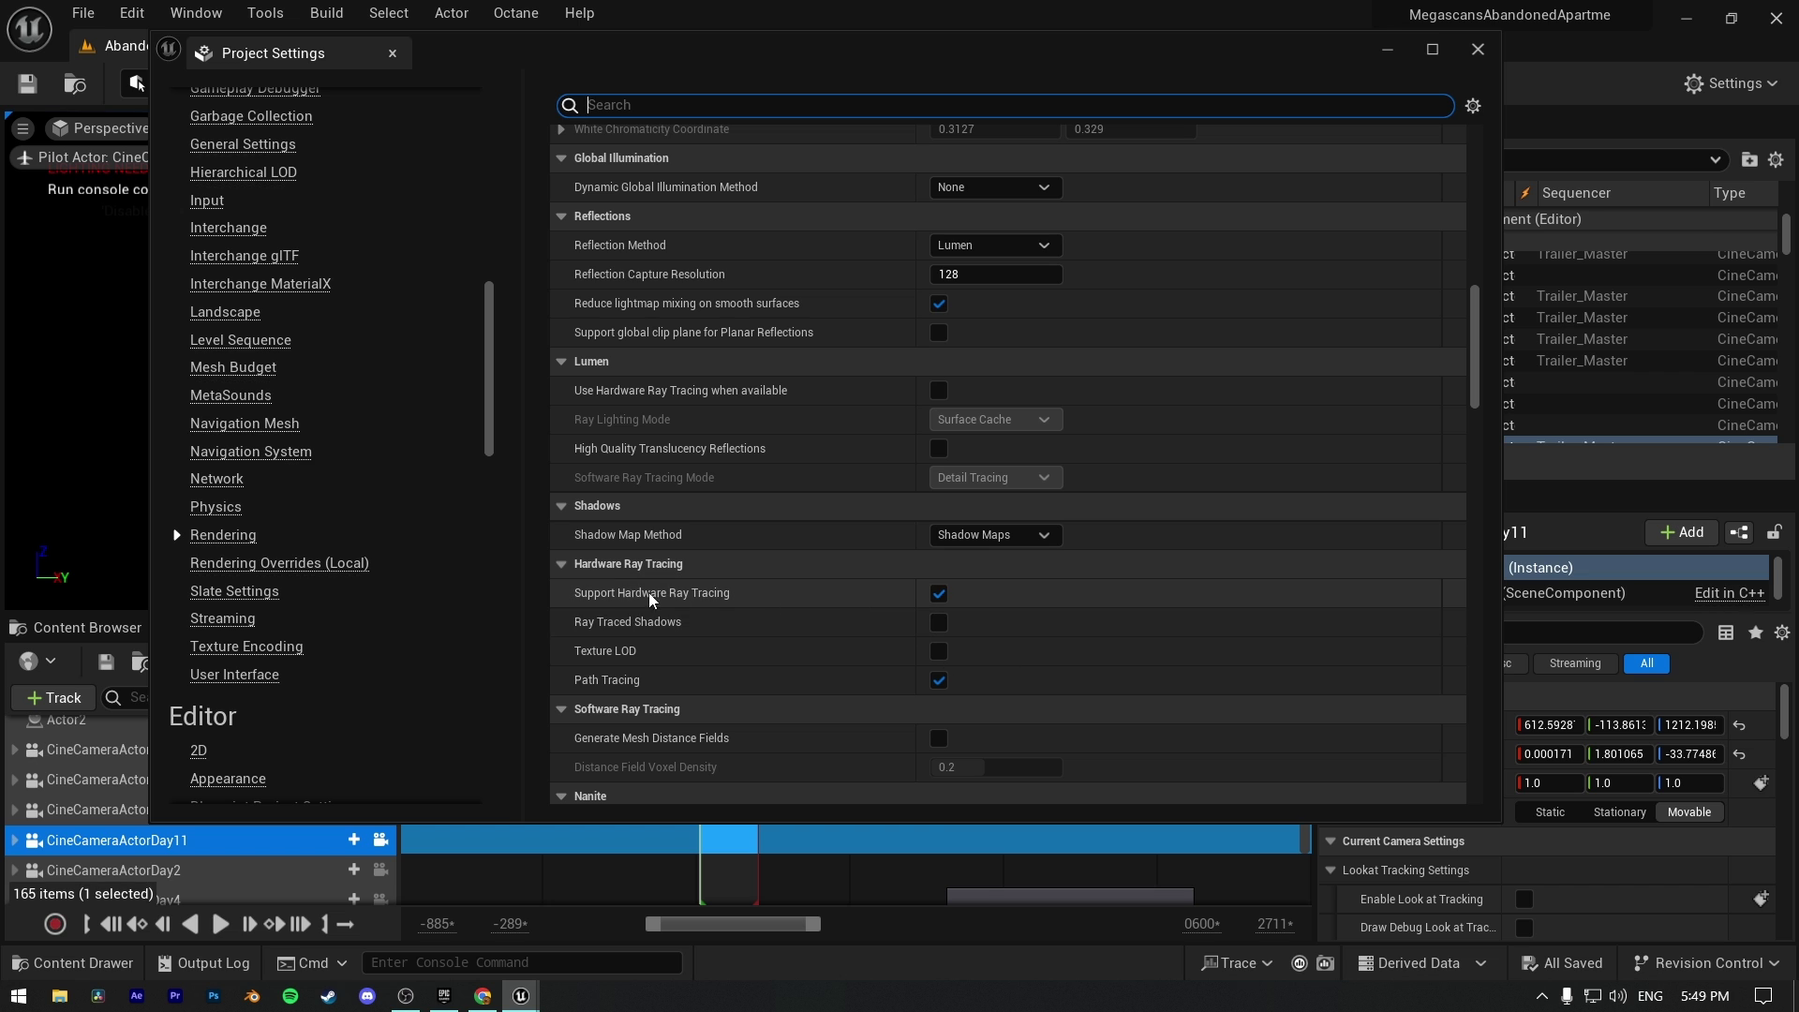
- Switch the viewport to Path Tracing view mode and enlarge the camera's Details panel
{"action": "left_click", "coordinate": [93, 298]}
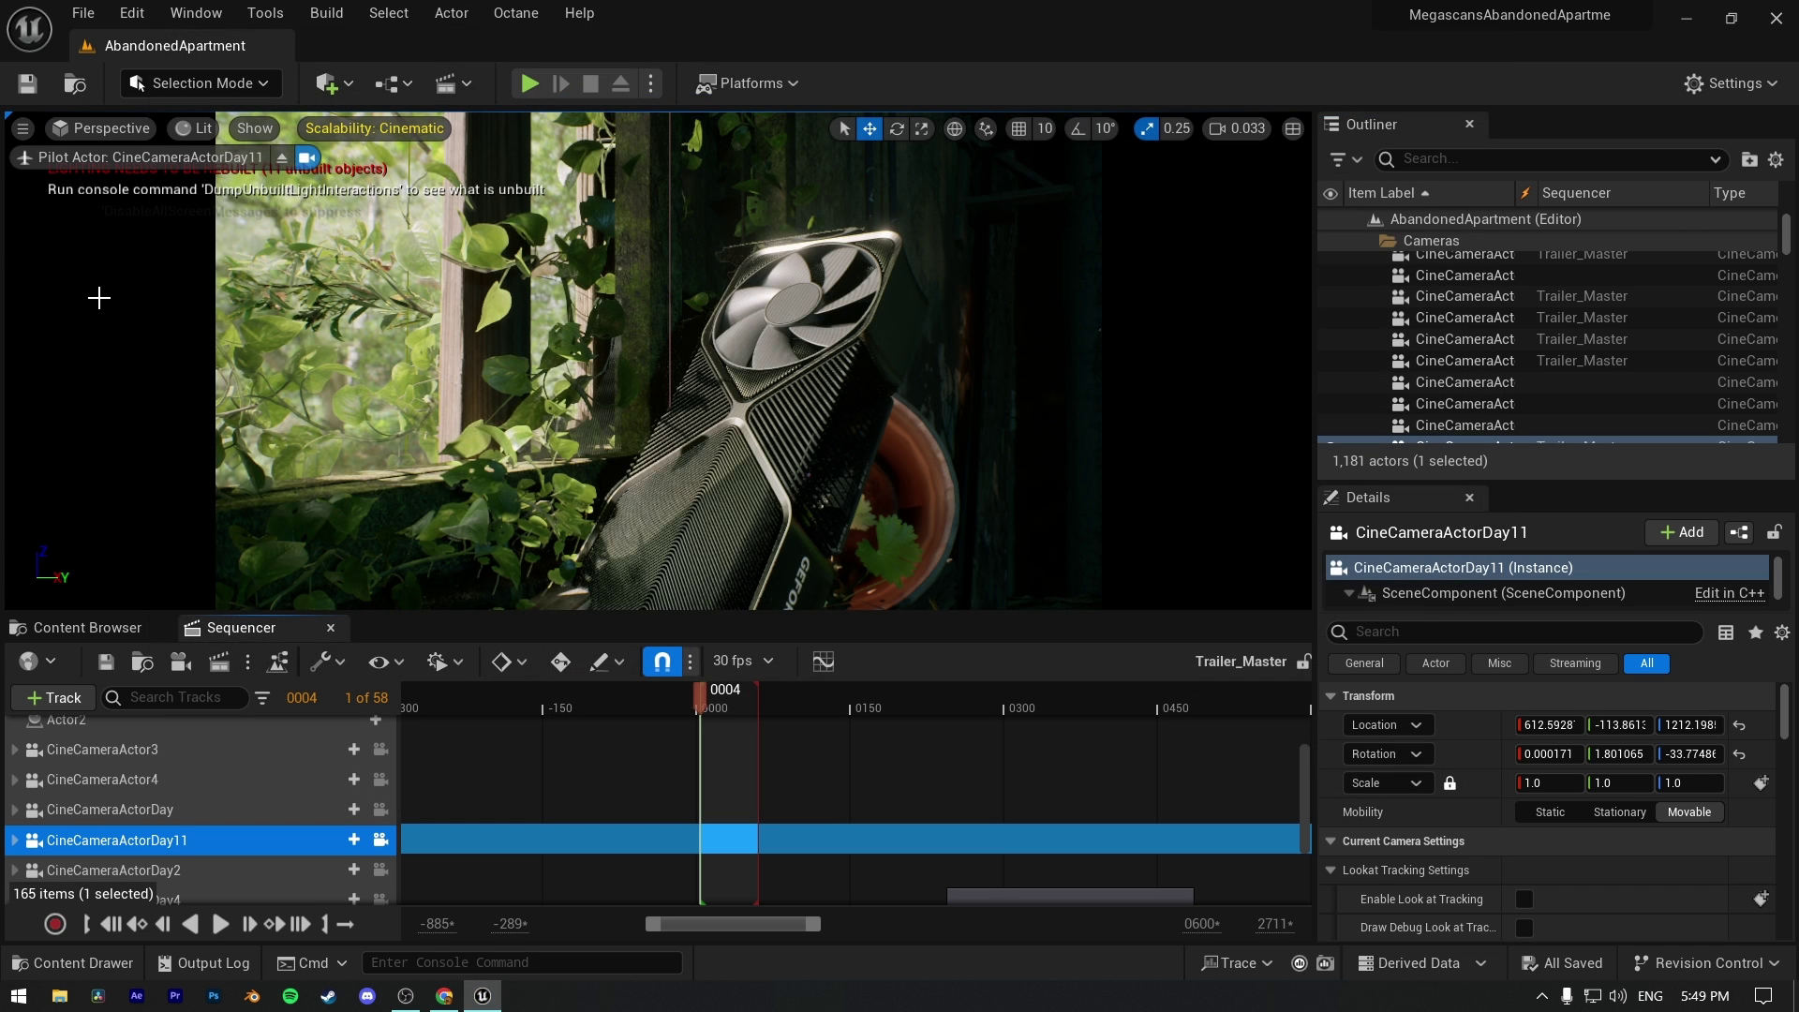
{"action": "left_click", "coordinate": [197, 125]}
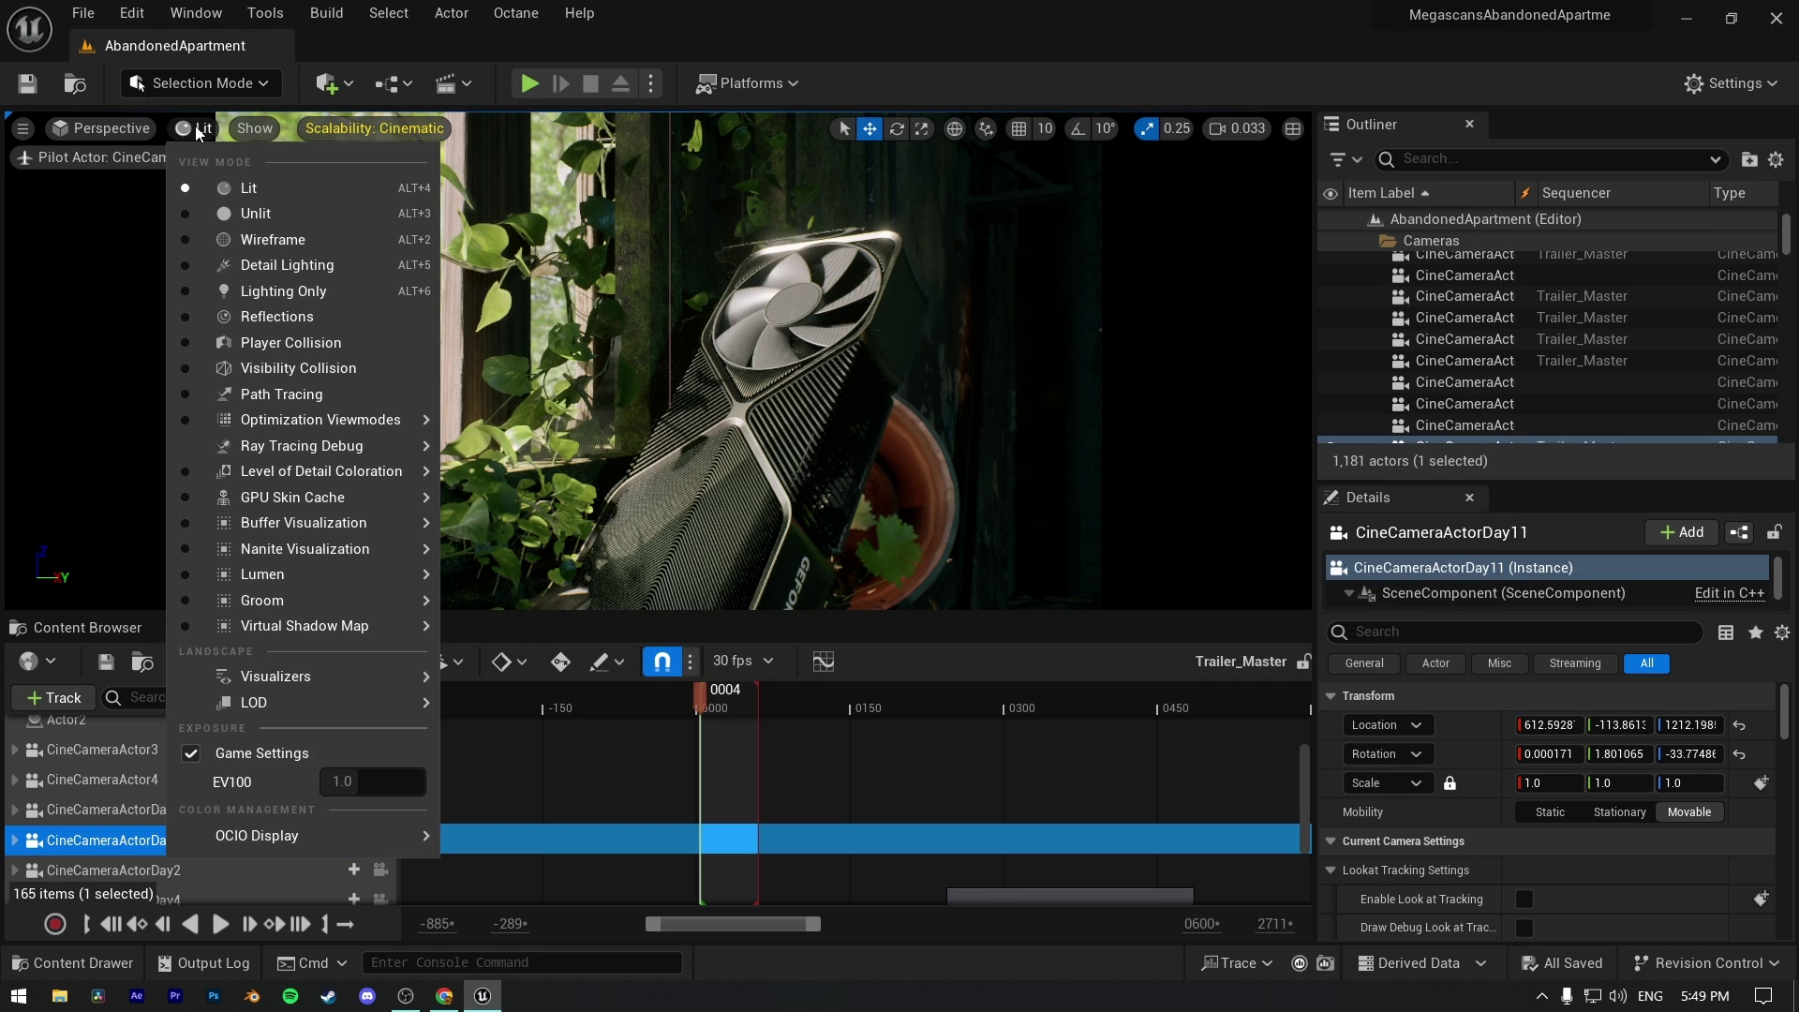
{"action": "left_click", "coordinate": [292, 394]}
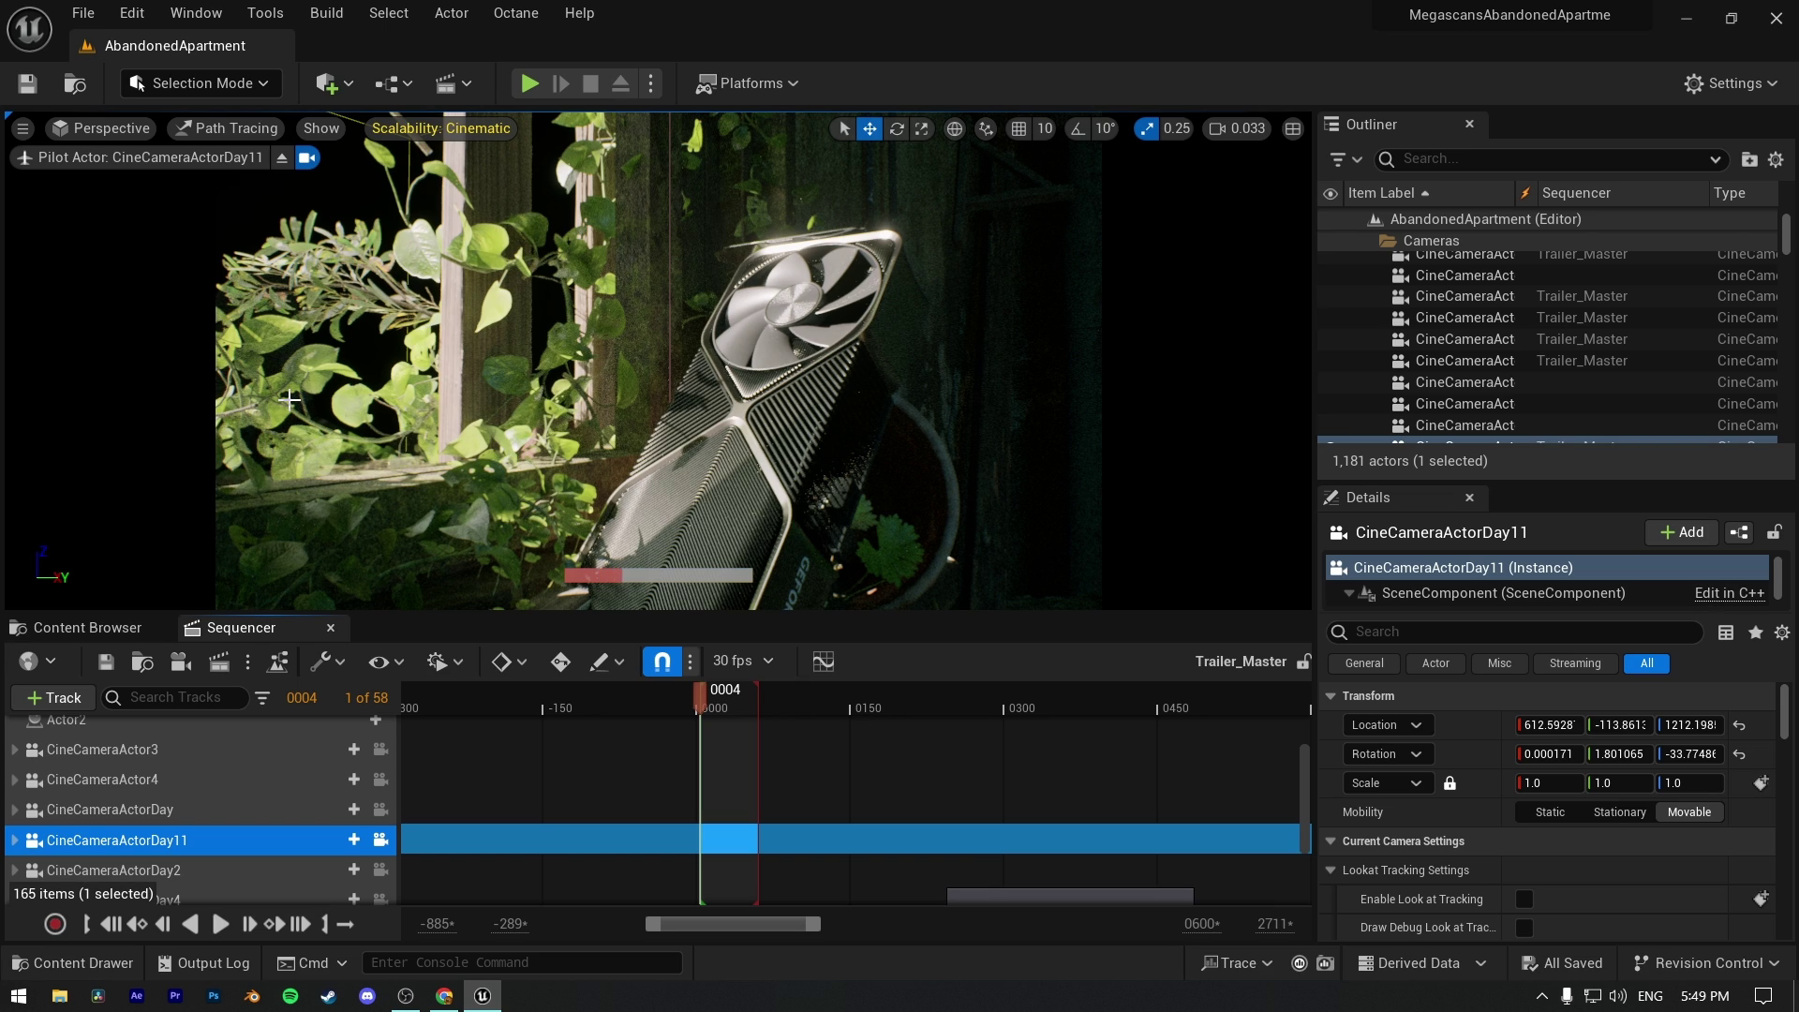
{"action": "left_click_drag", "start_coordinate": [1565, 482], "coordinate": [1570, 172]}
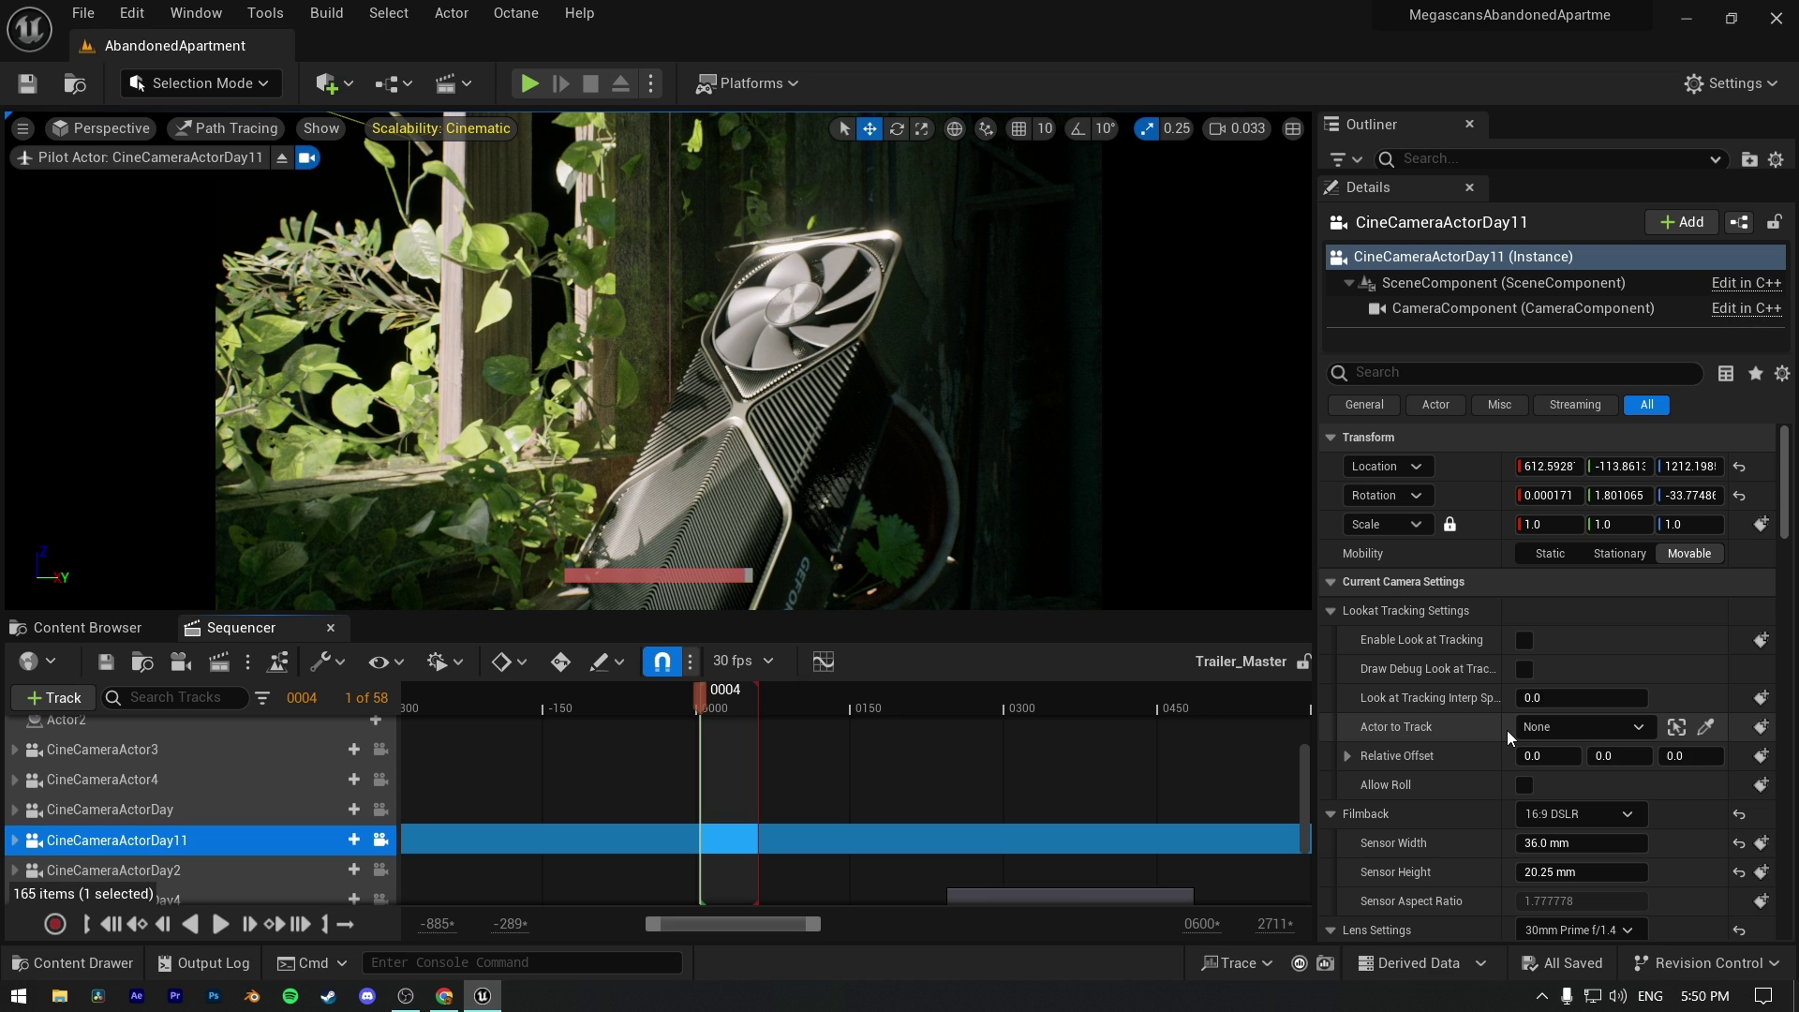
- Filter the camera Details by 'Path' and set Max. Bounces to 42 and Samples Per Pixel to 200
{"action": "key", "text": "ctrl+z"}
{"action": "left_click", "coordinate": [1400, 373]}
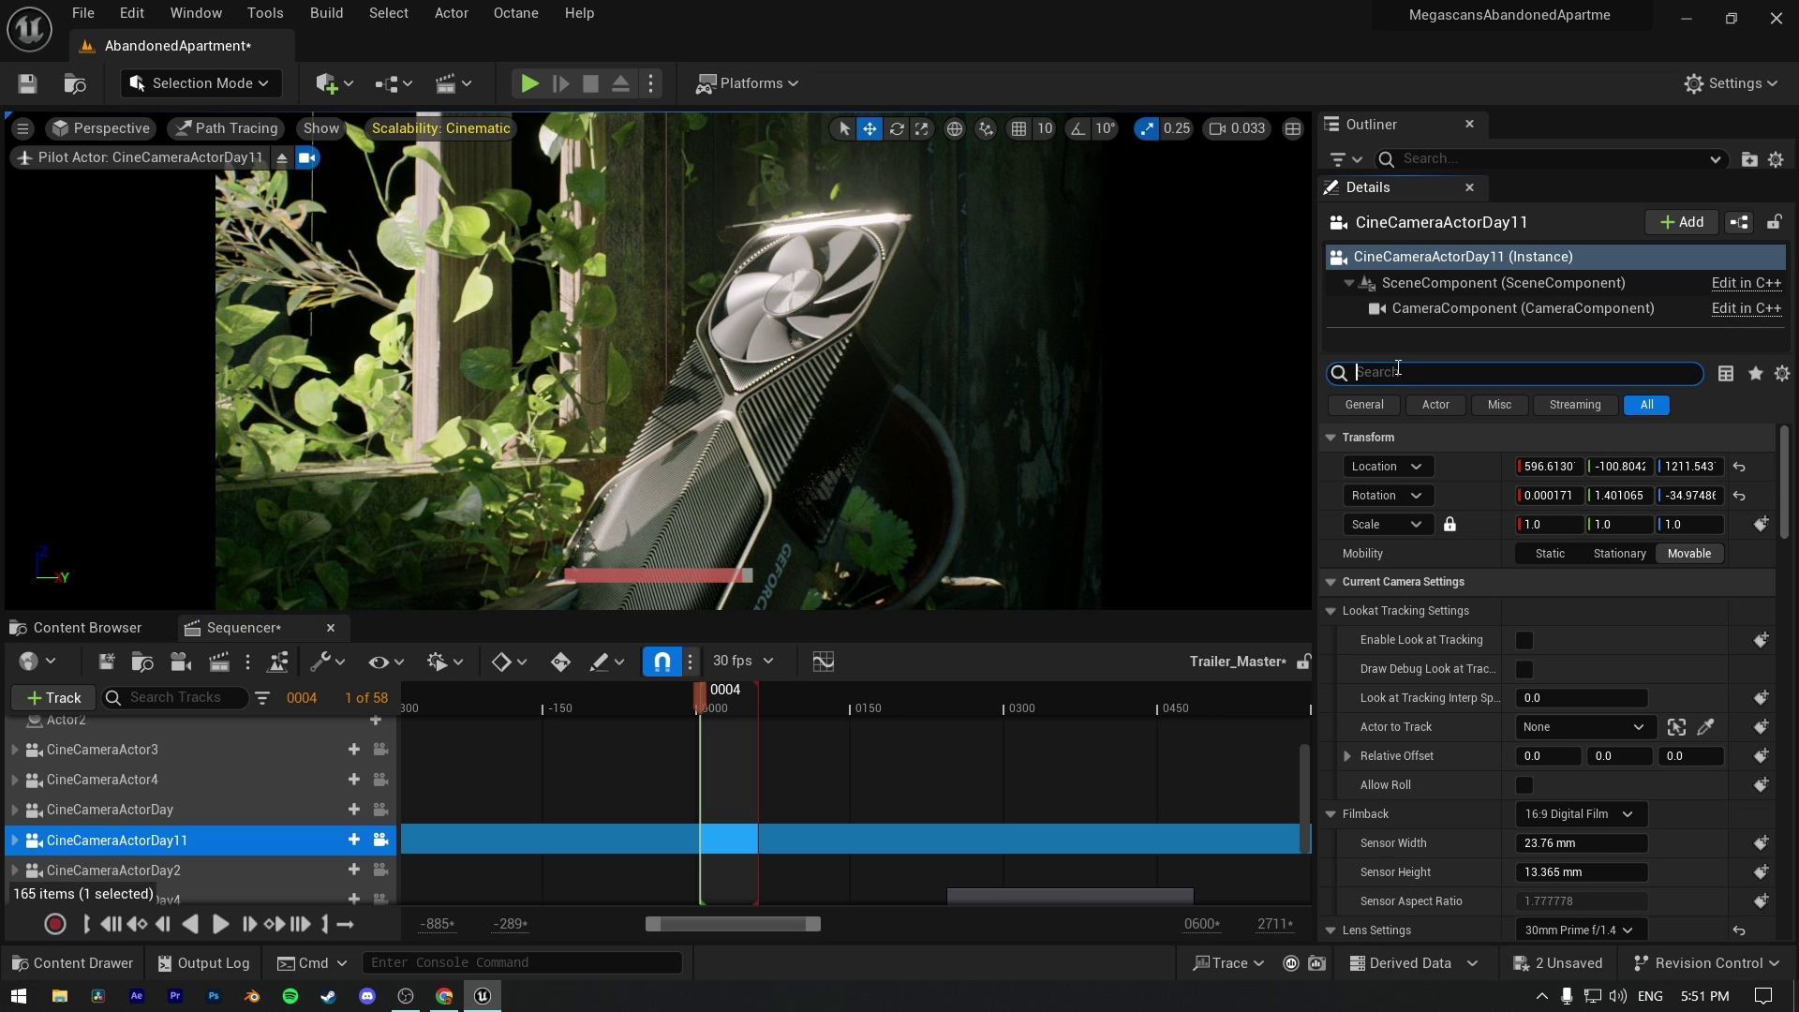
{"action": "type", "text": "Path"}
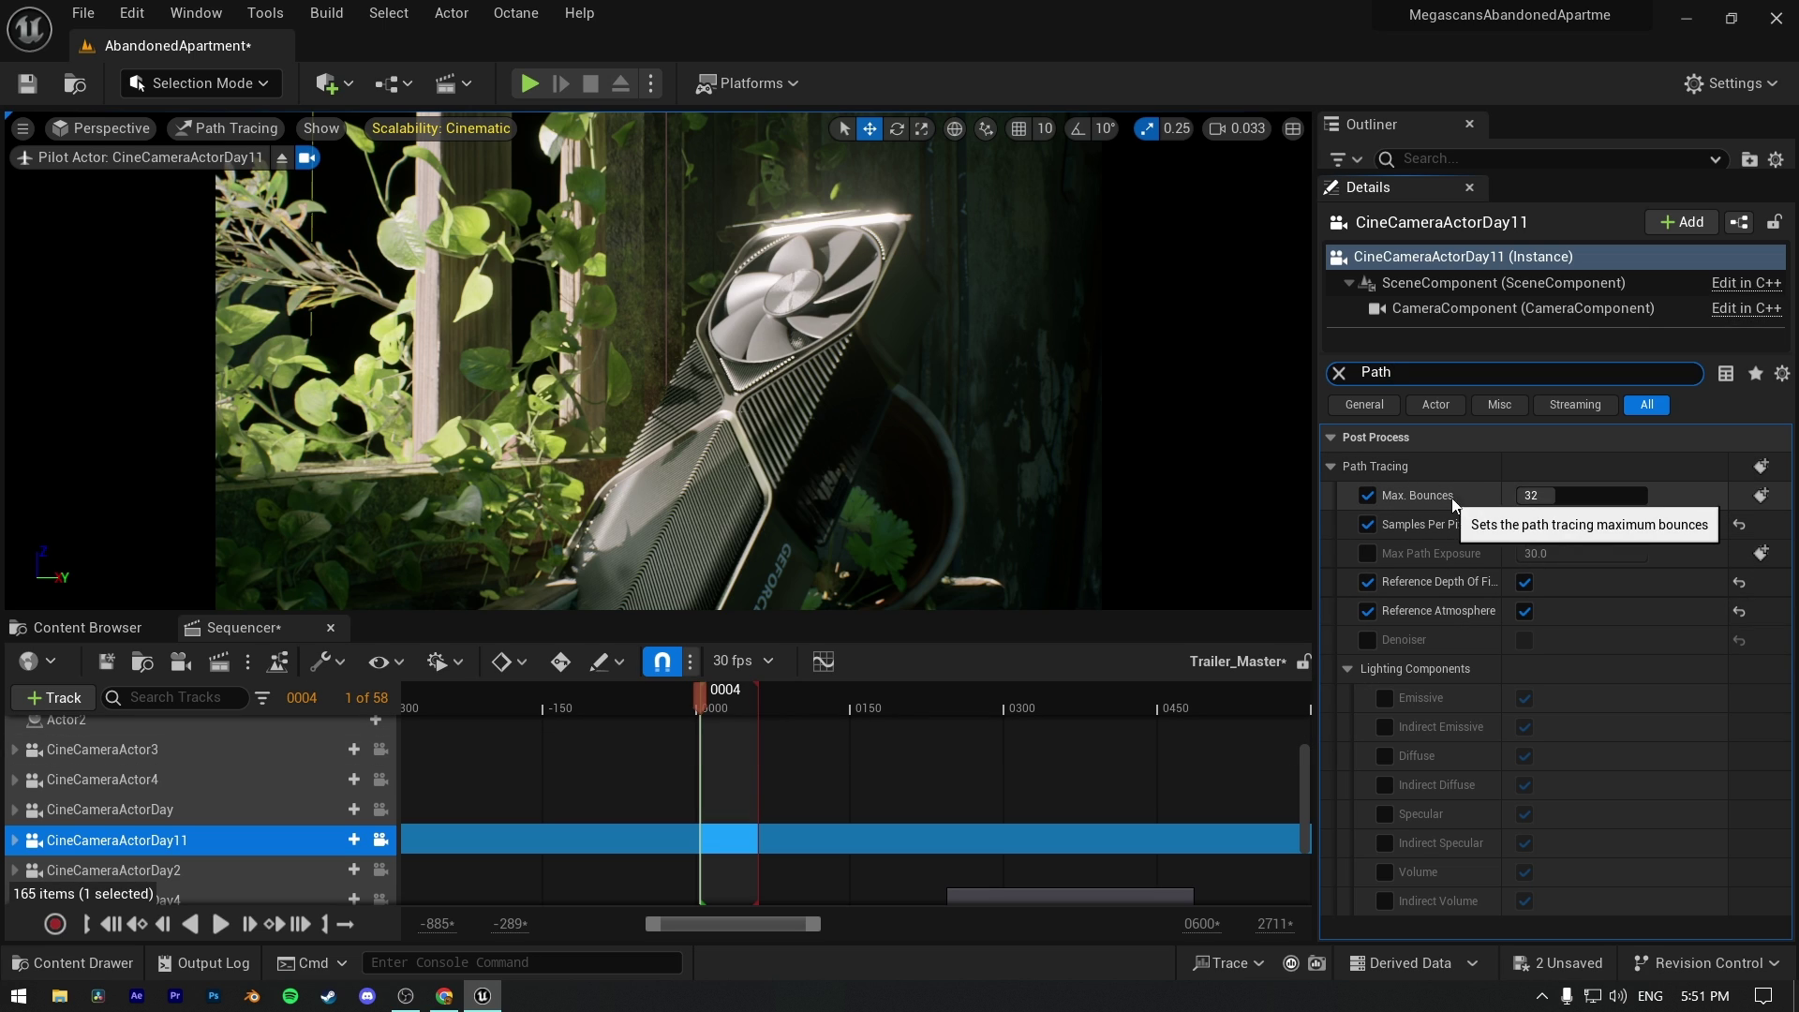
{"action": "left_click", "coordinate": [1543, 499]}
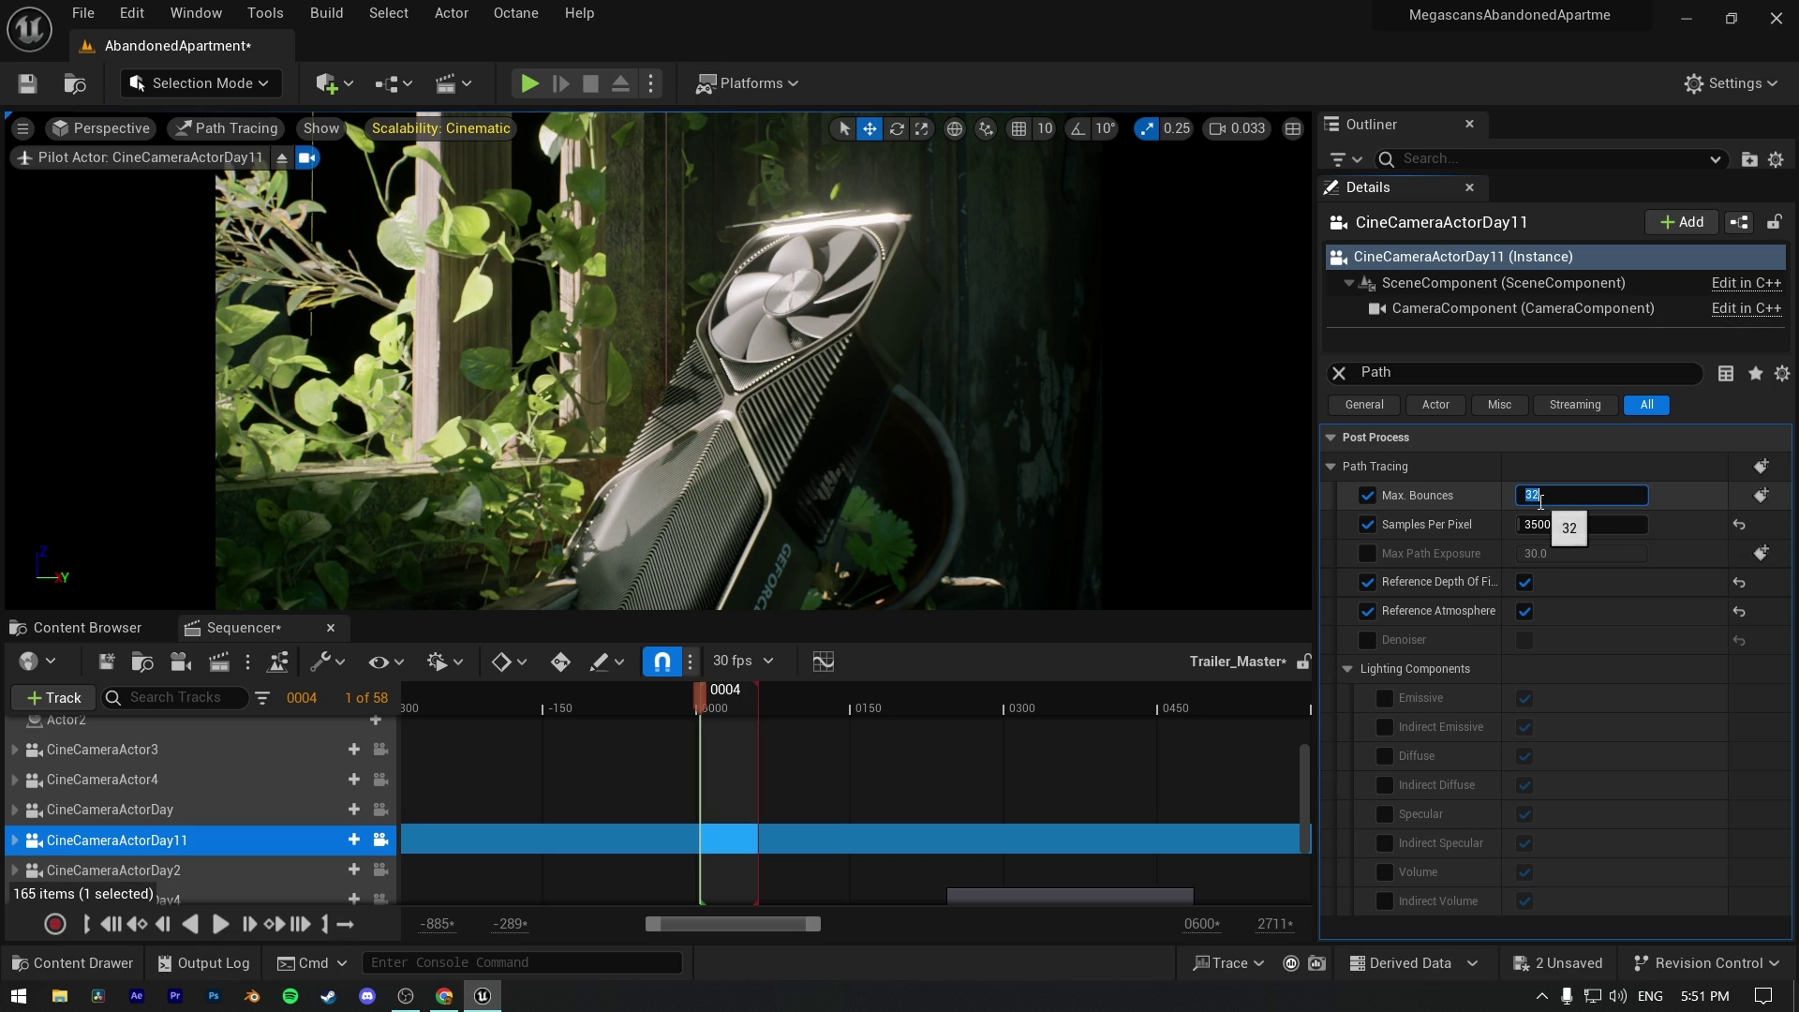
{"action": "type", "text": "42"}
{"action": "key", "text": "Return"}
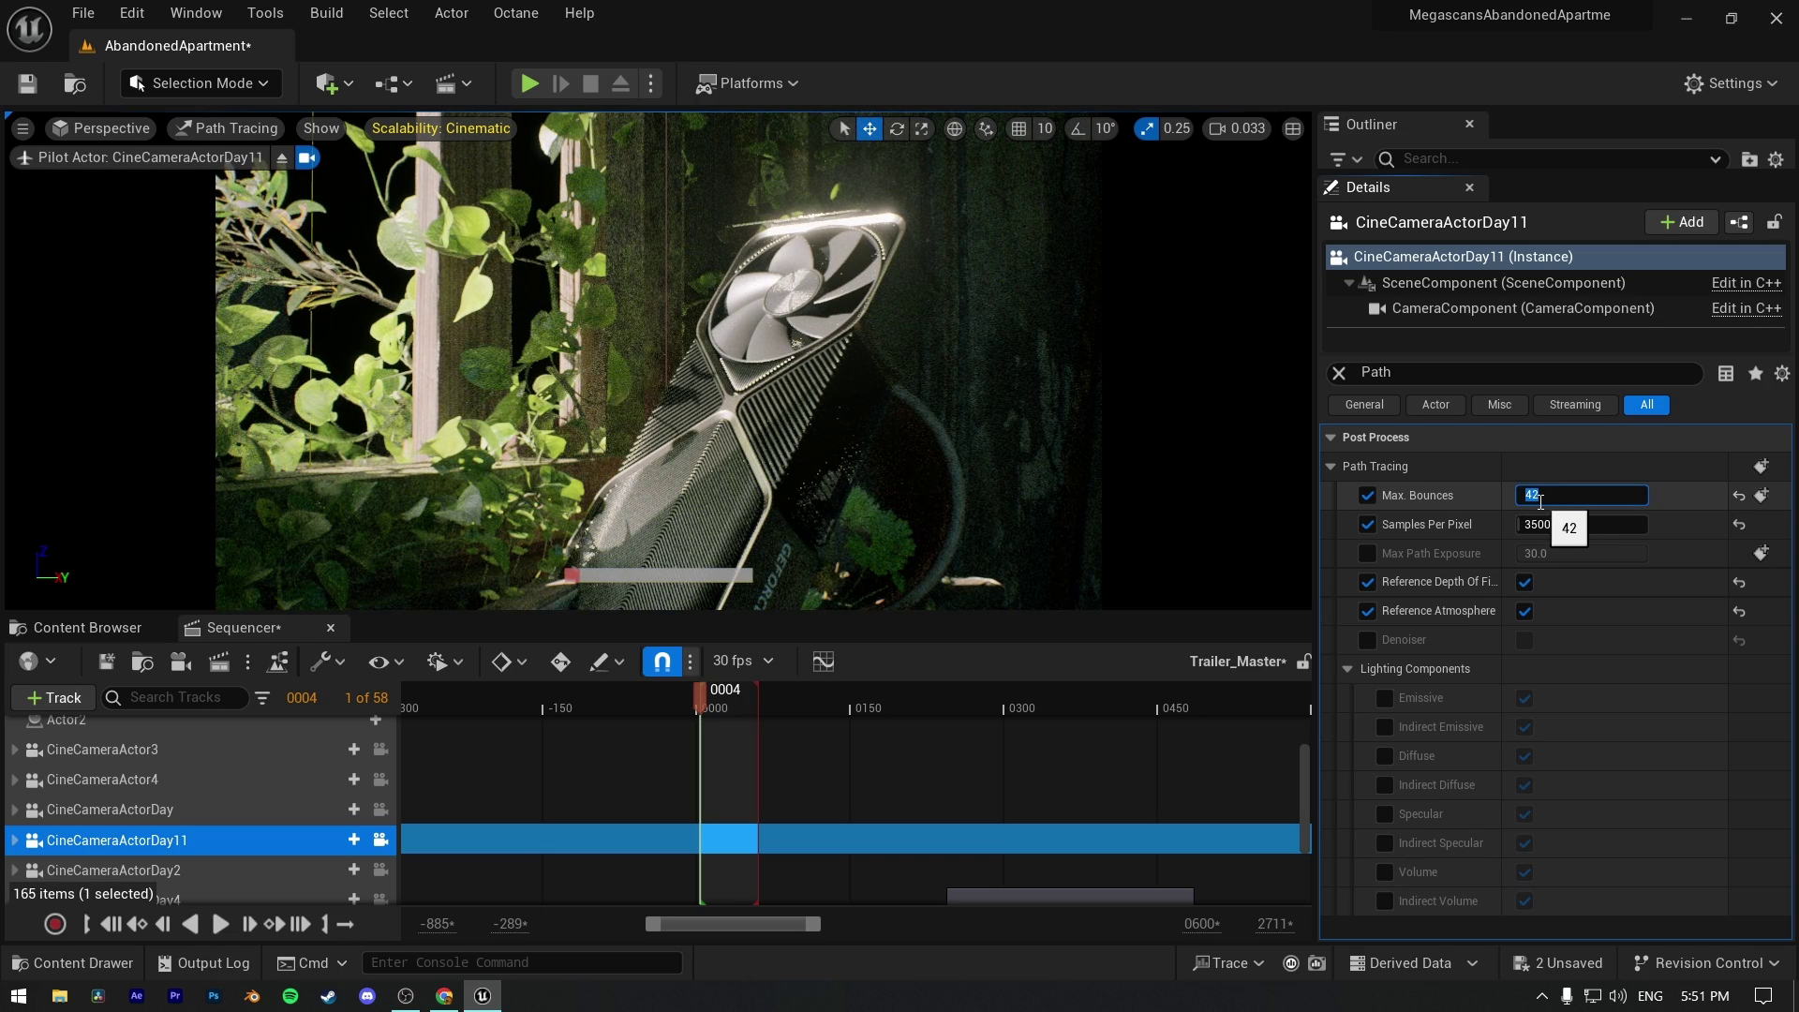
{"action": "left_click", "coordinate": [1559, 526]}
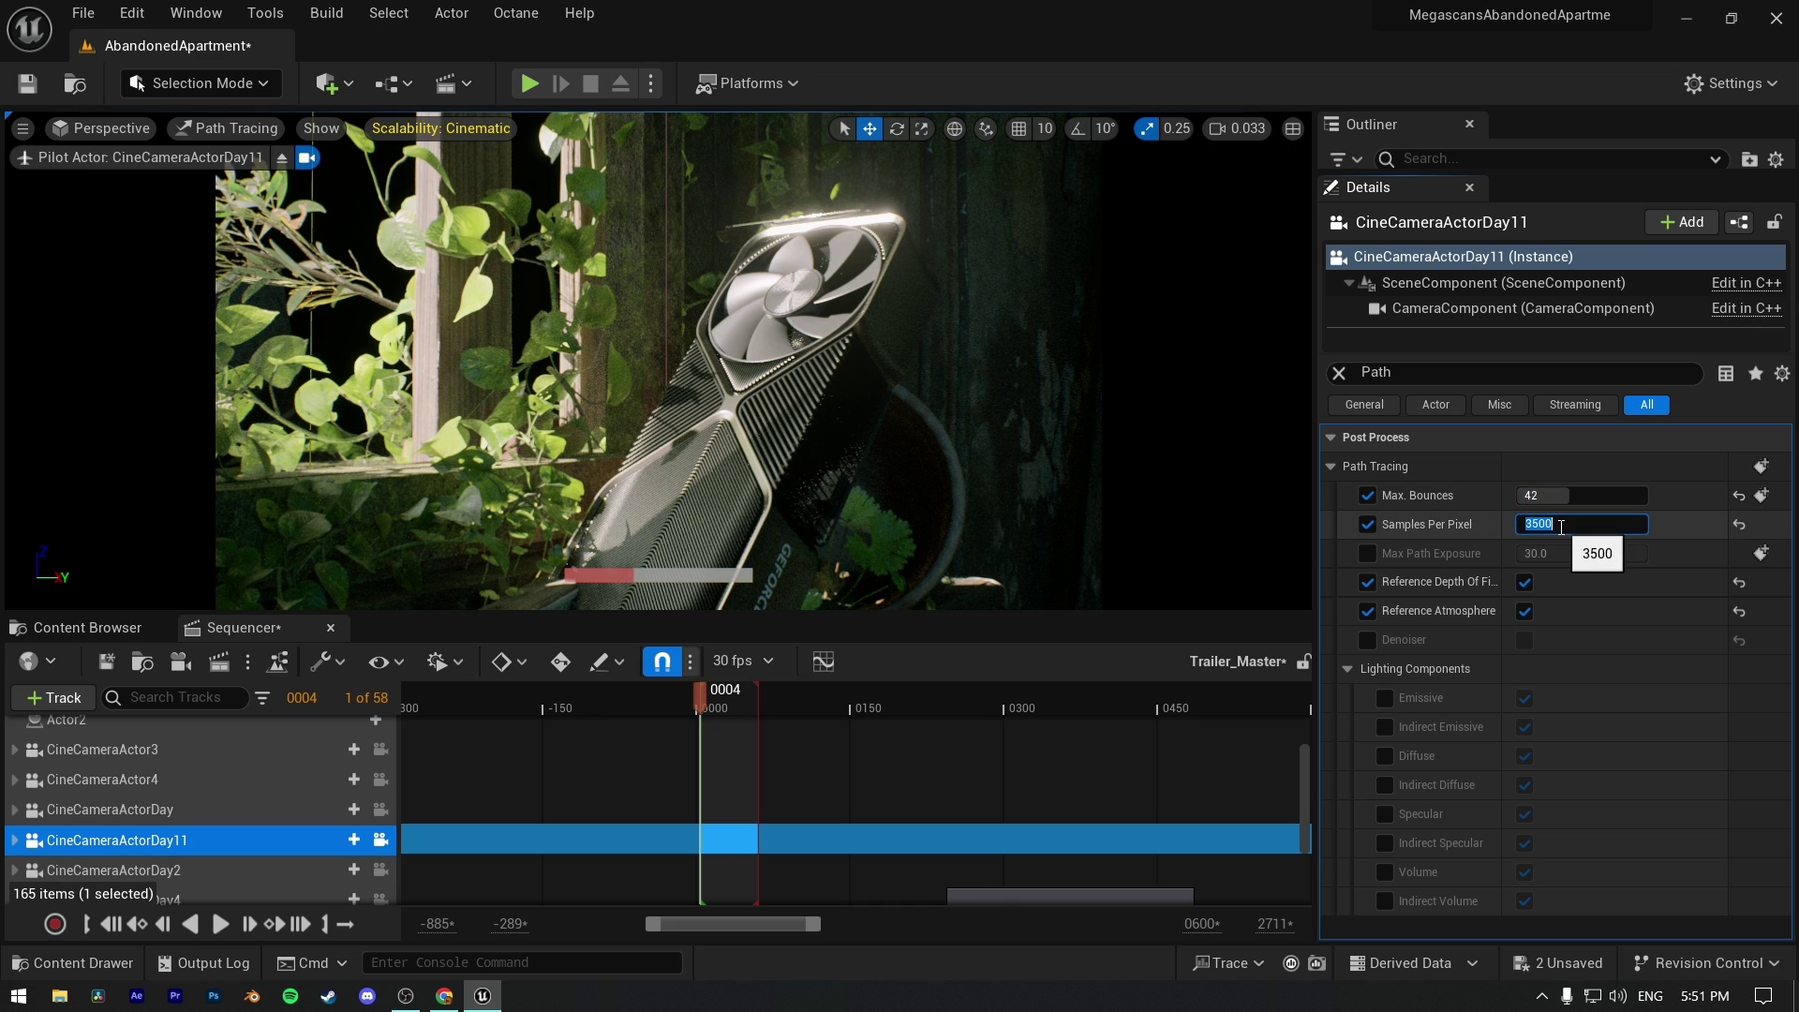
{"action": "type", "text": "20"}
{"action": "key", "text": "Return"}
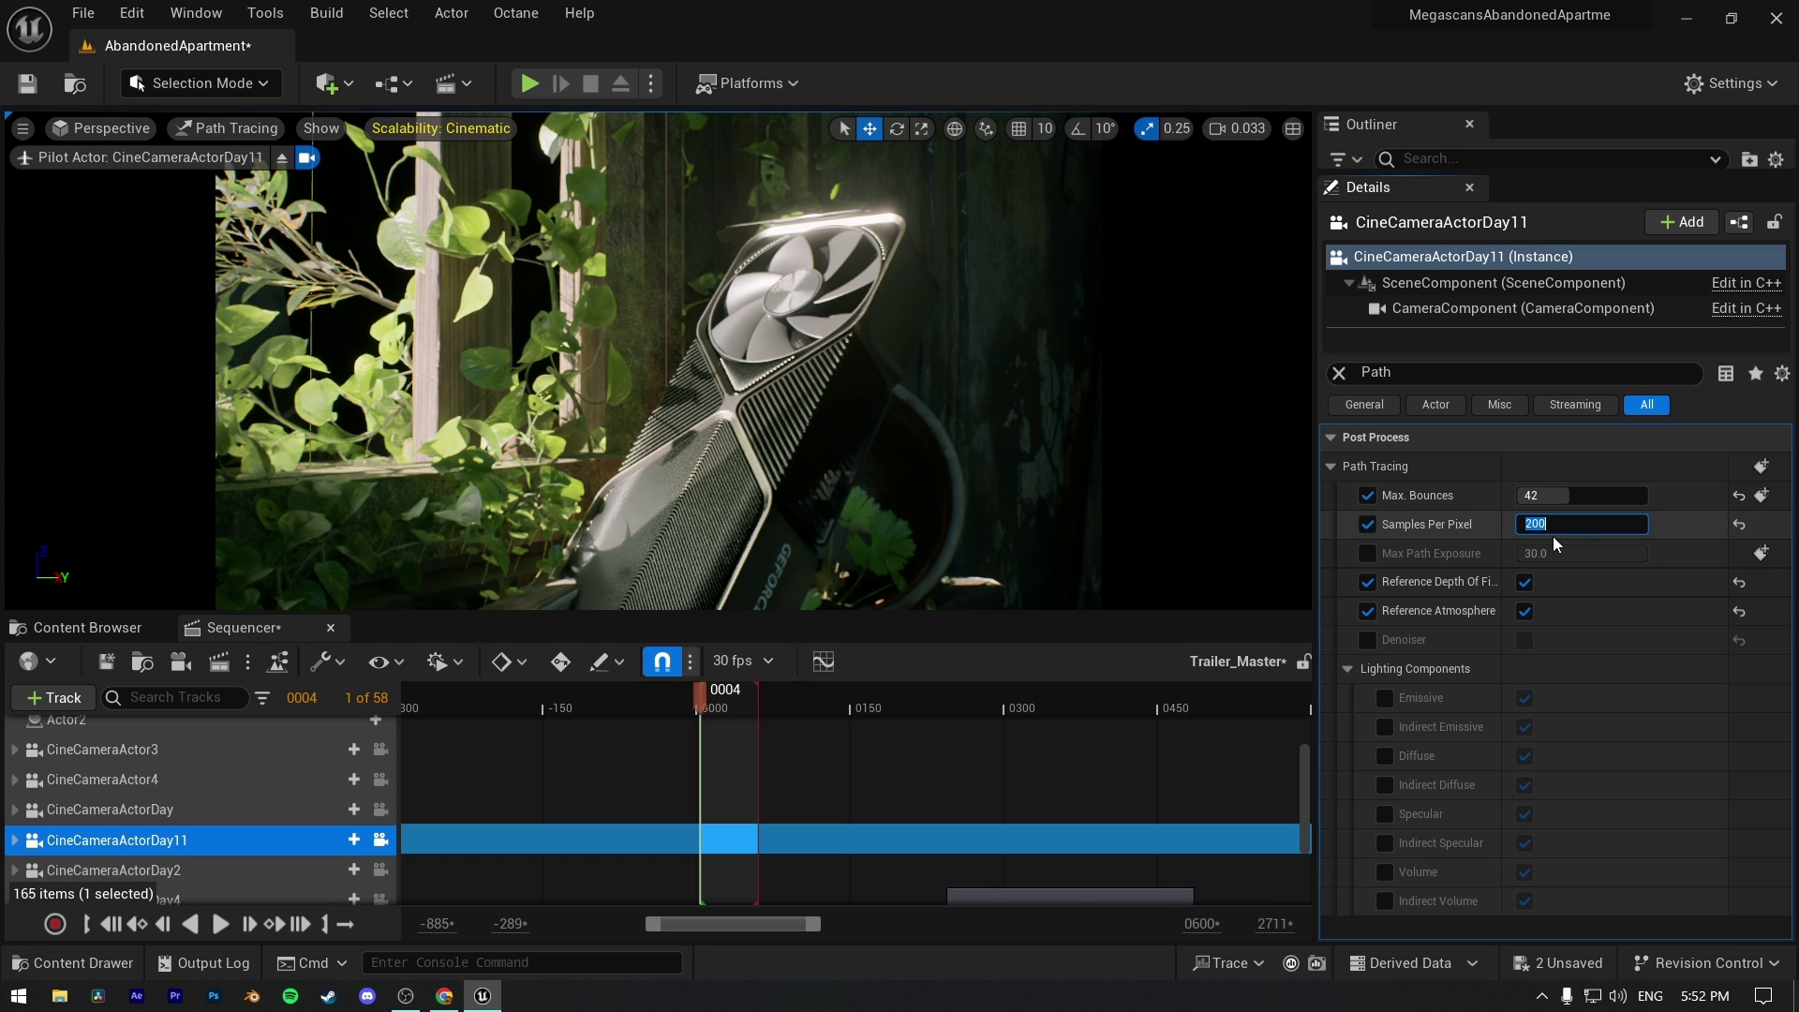
- Commit 1000 samples per pixel, enable the Denoiser override, and move the sequence to frame 0012
{"action": "key", "text": "Return"}
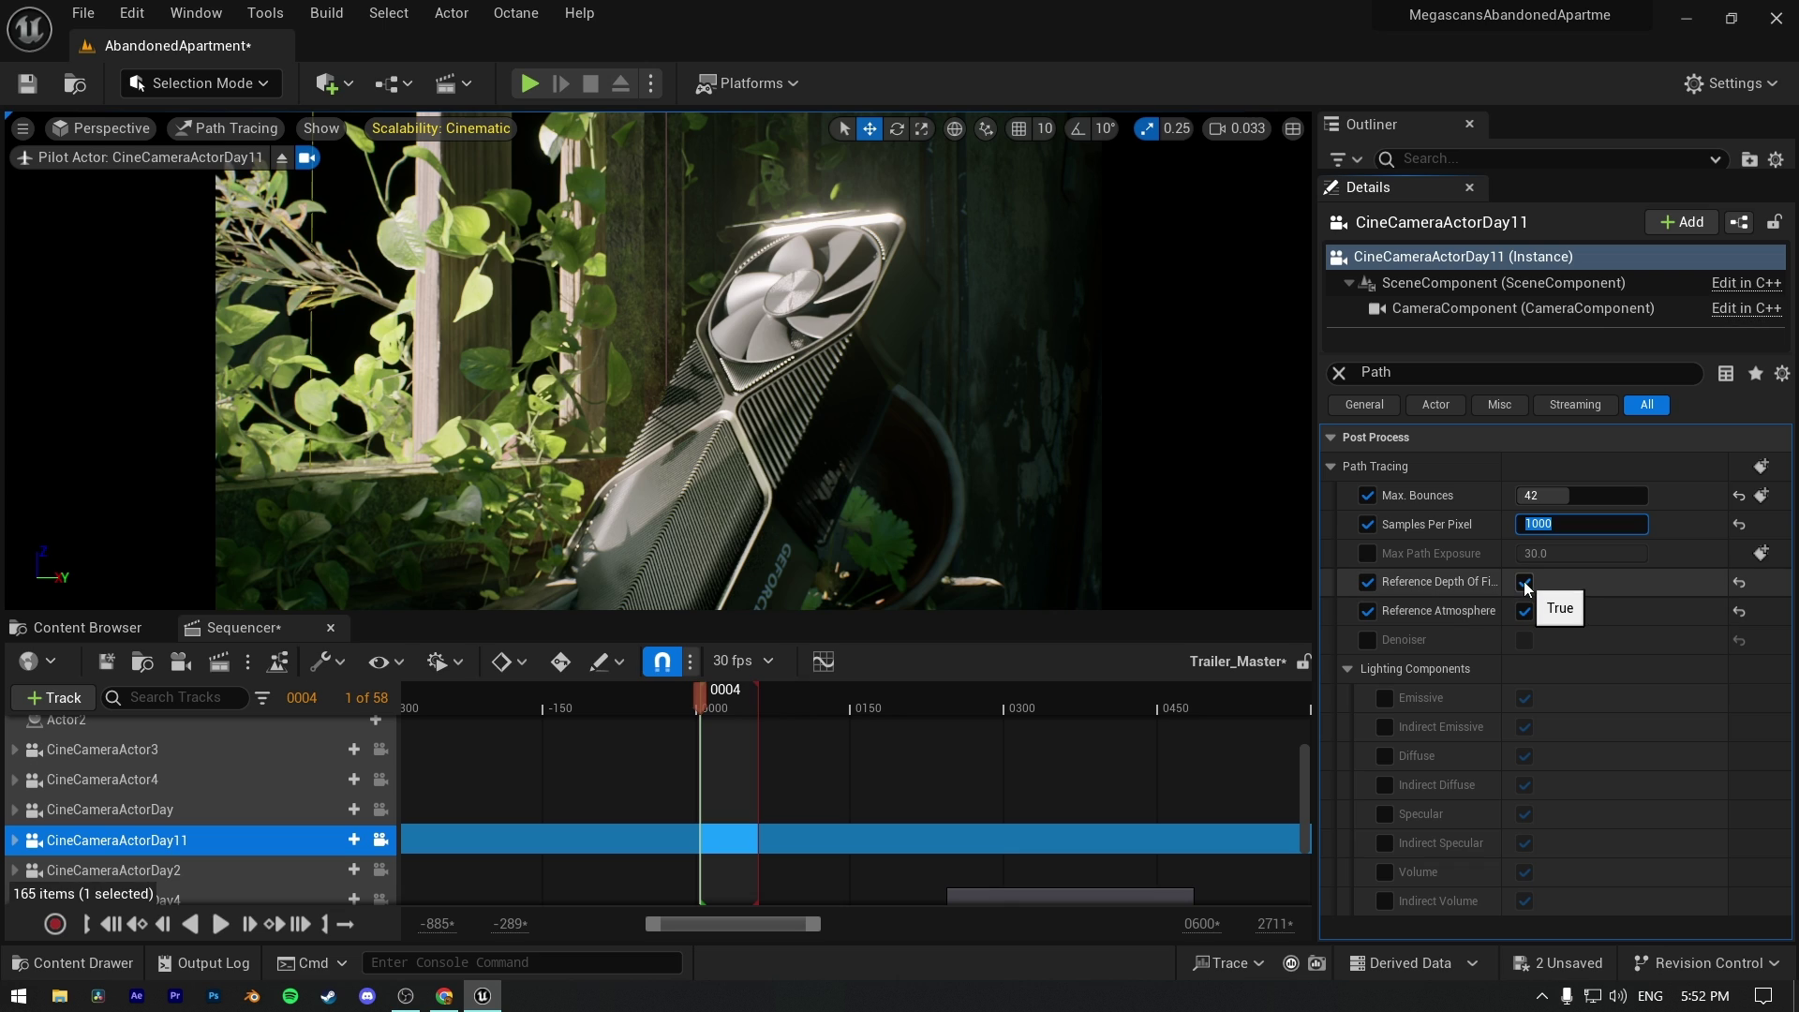
{"action": "left_click", "coordinate": [1369, 639]}
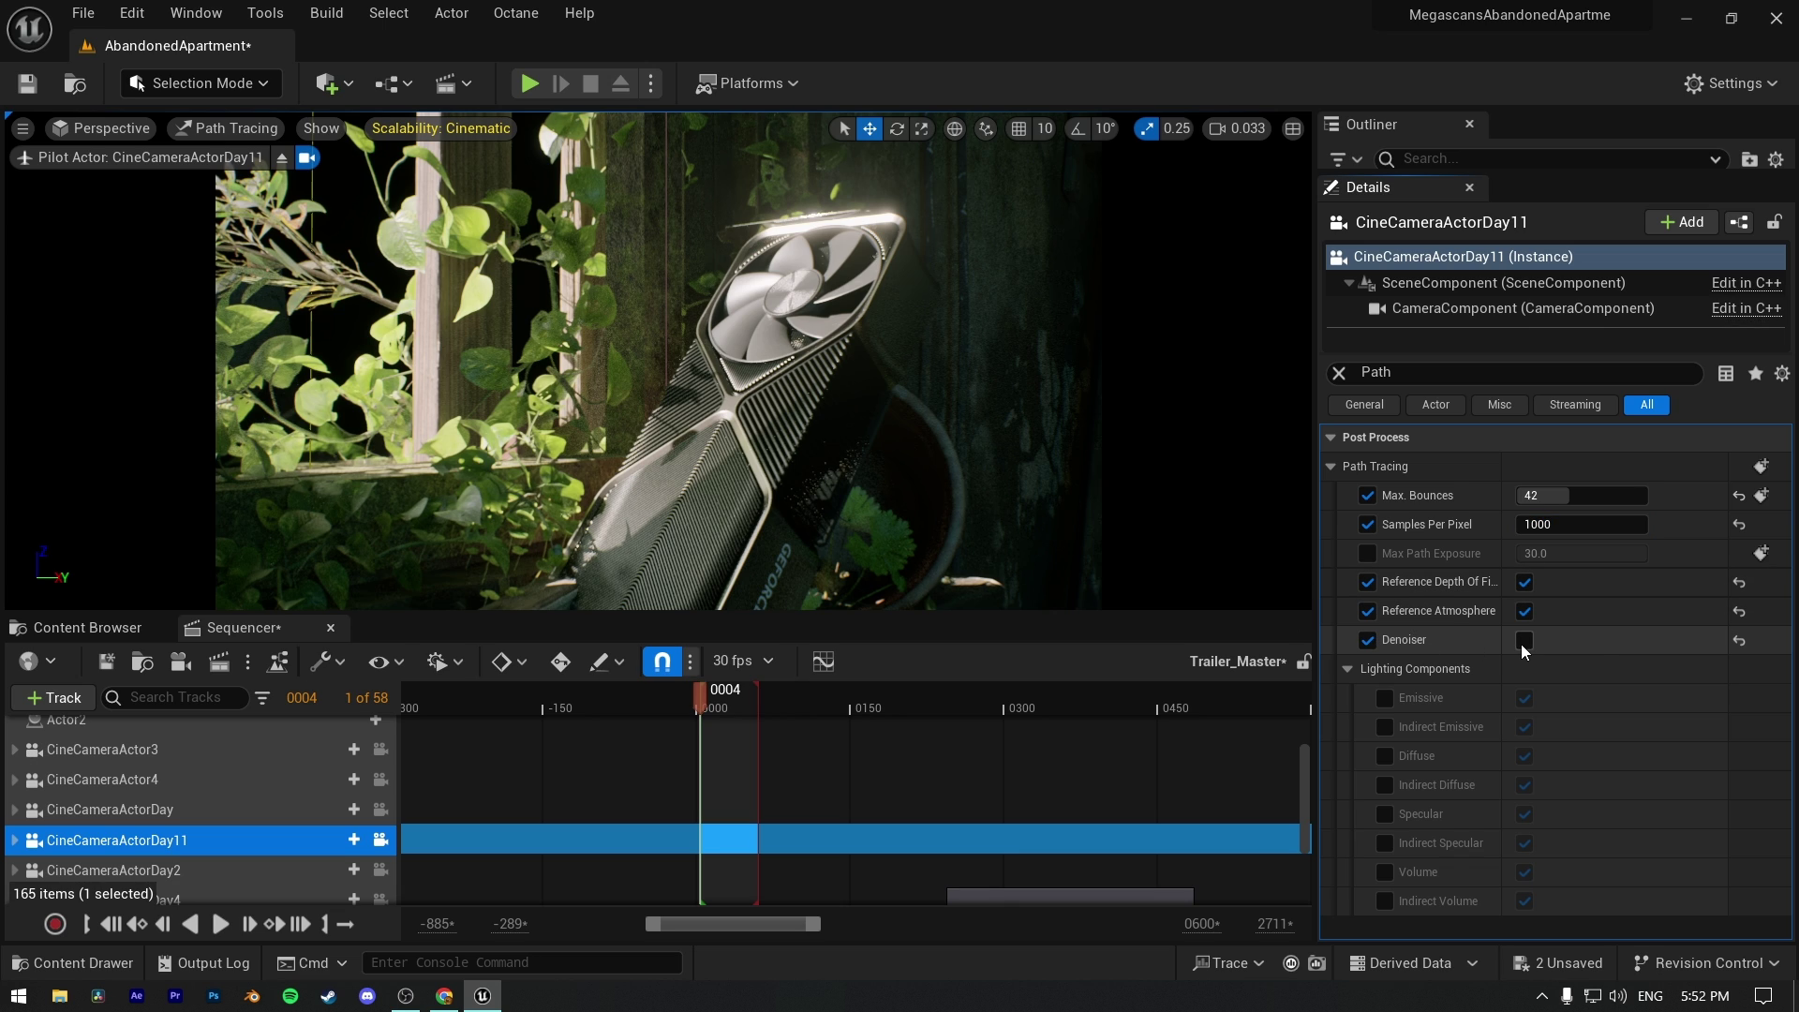
{"action": "left_click", "coordinate": [710, 696]}
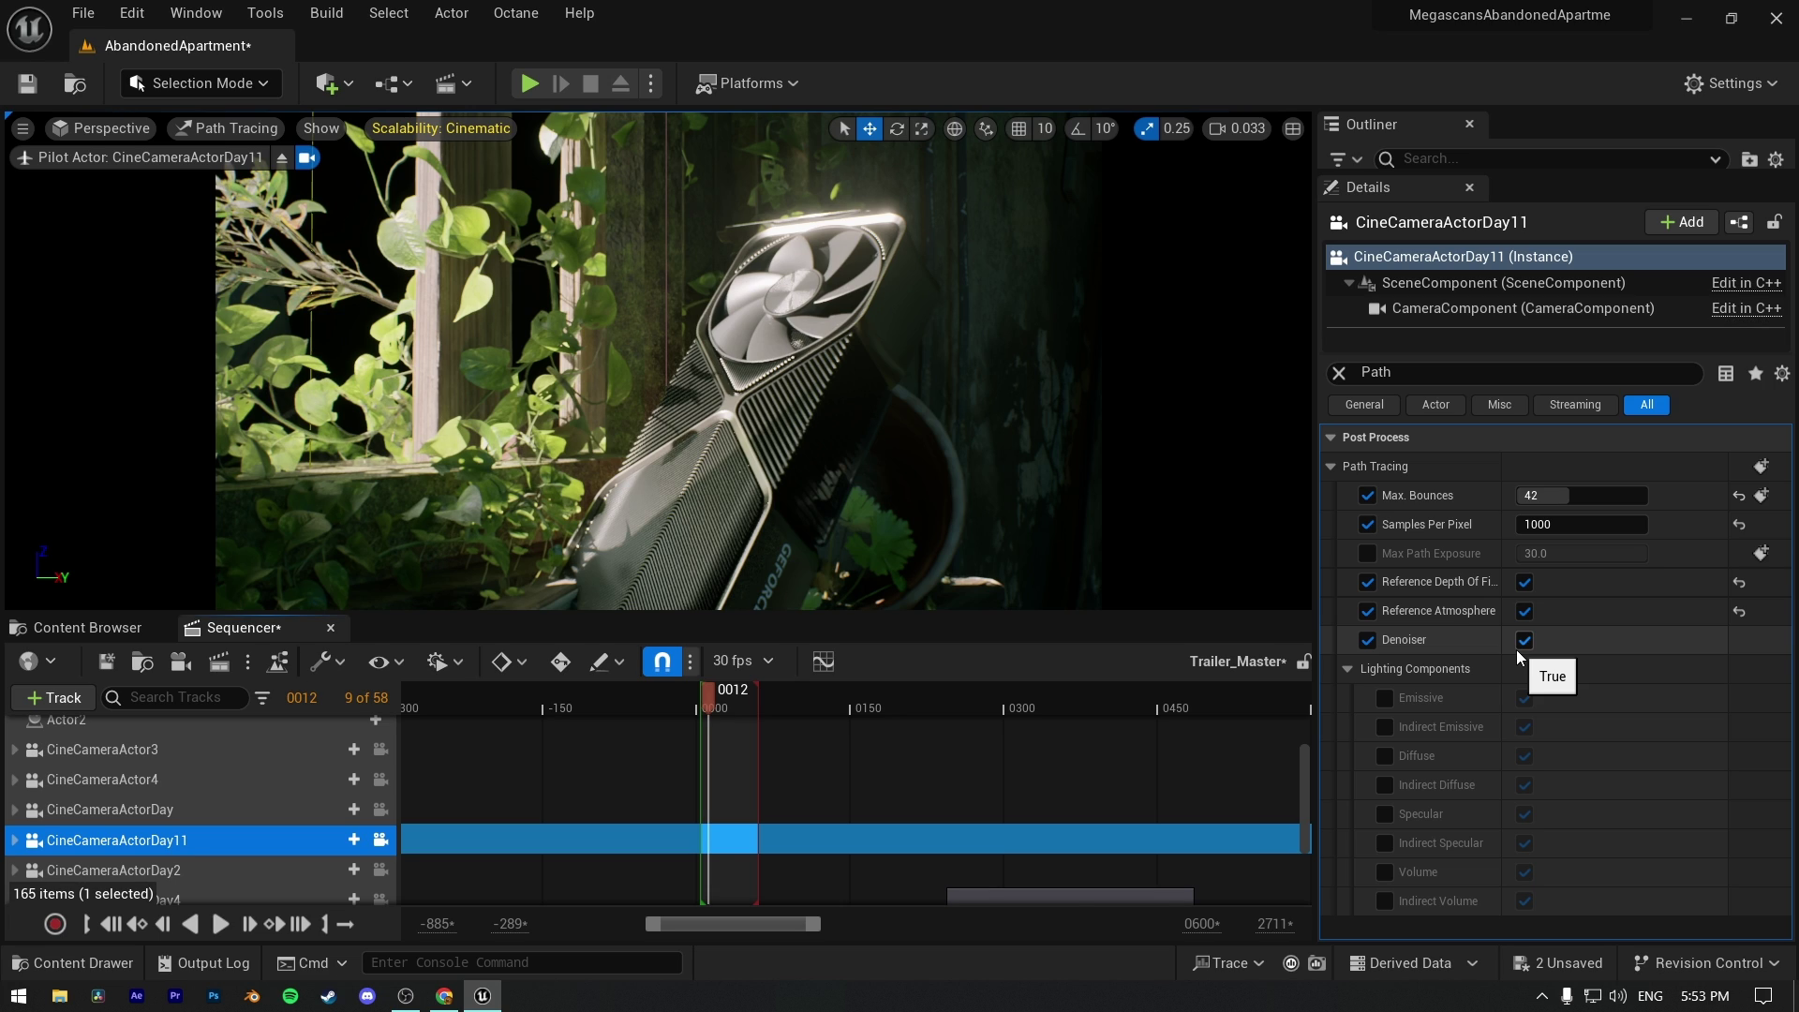
- Set Samples Per Pixel to 200 and toggle the Denoiser on and off repeatedly to compare noise
{"action": "left_click", "coordinate": [1549, 525]}
{"action": "type", "text": "2"}
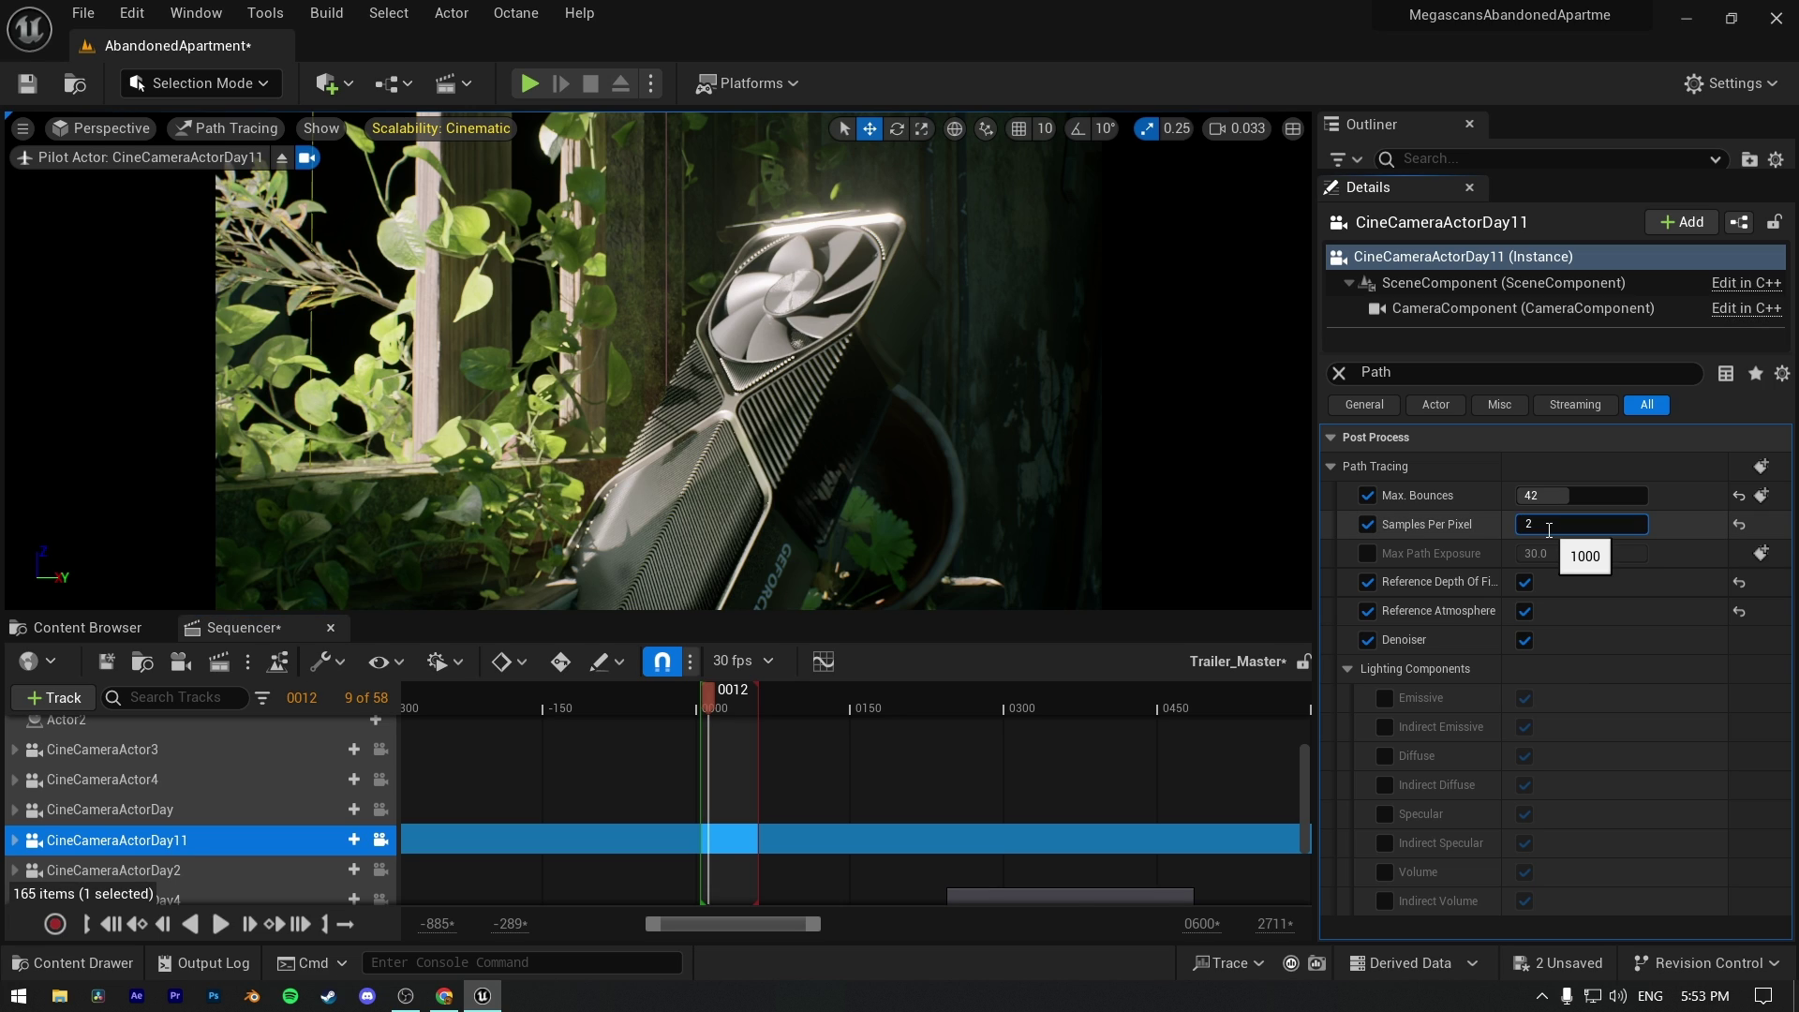
{"action": "type", "text": "00"}
{"action": "key", "text": "Return"}
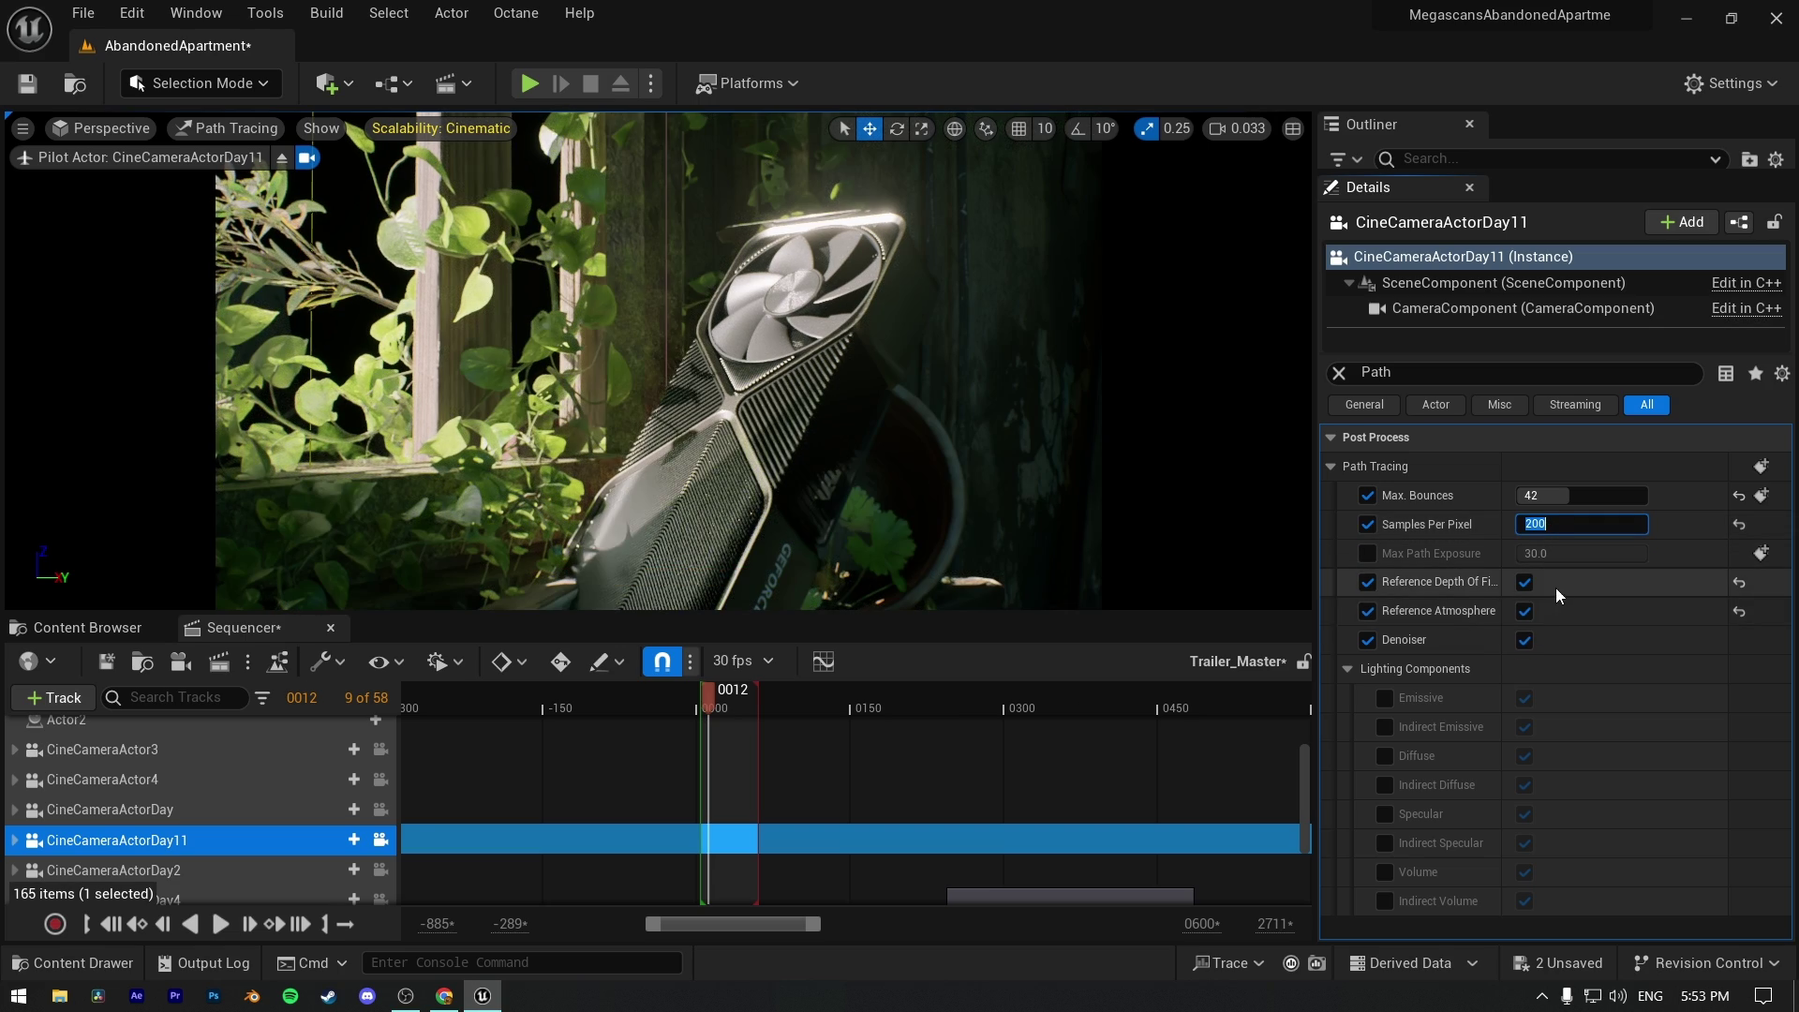
{"action": "left_click", "coordinate": [1525, 640]}
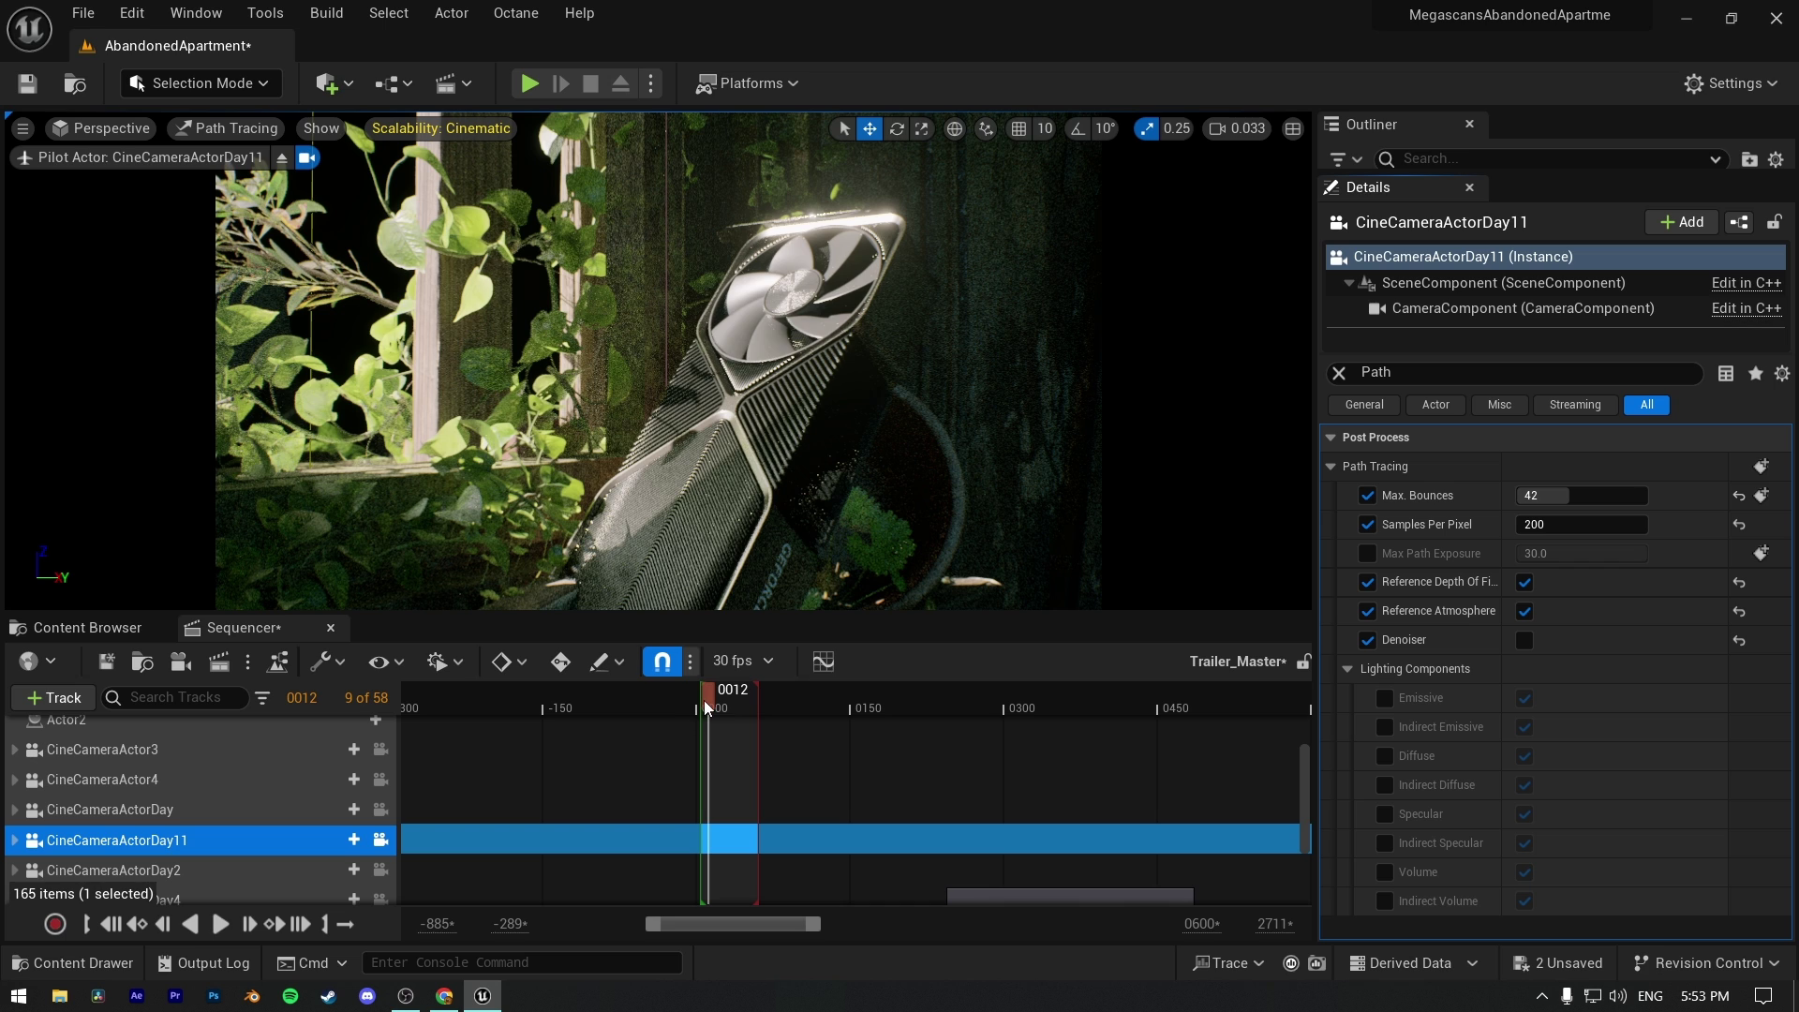
{"action": "left_click", "coordinate": [1525, 640]}
{"action": "left_click", "coordinate": [1525, 640]}
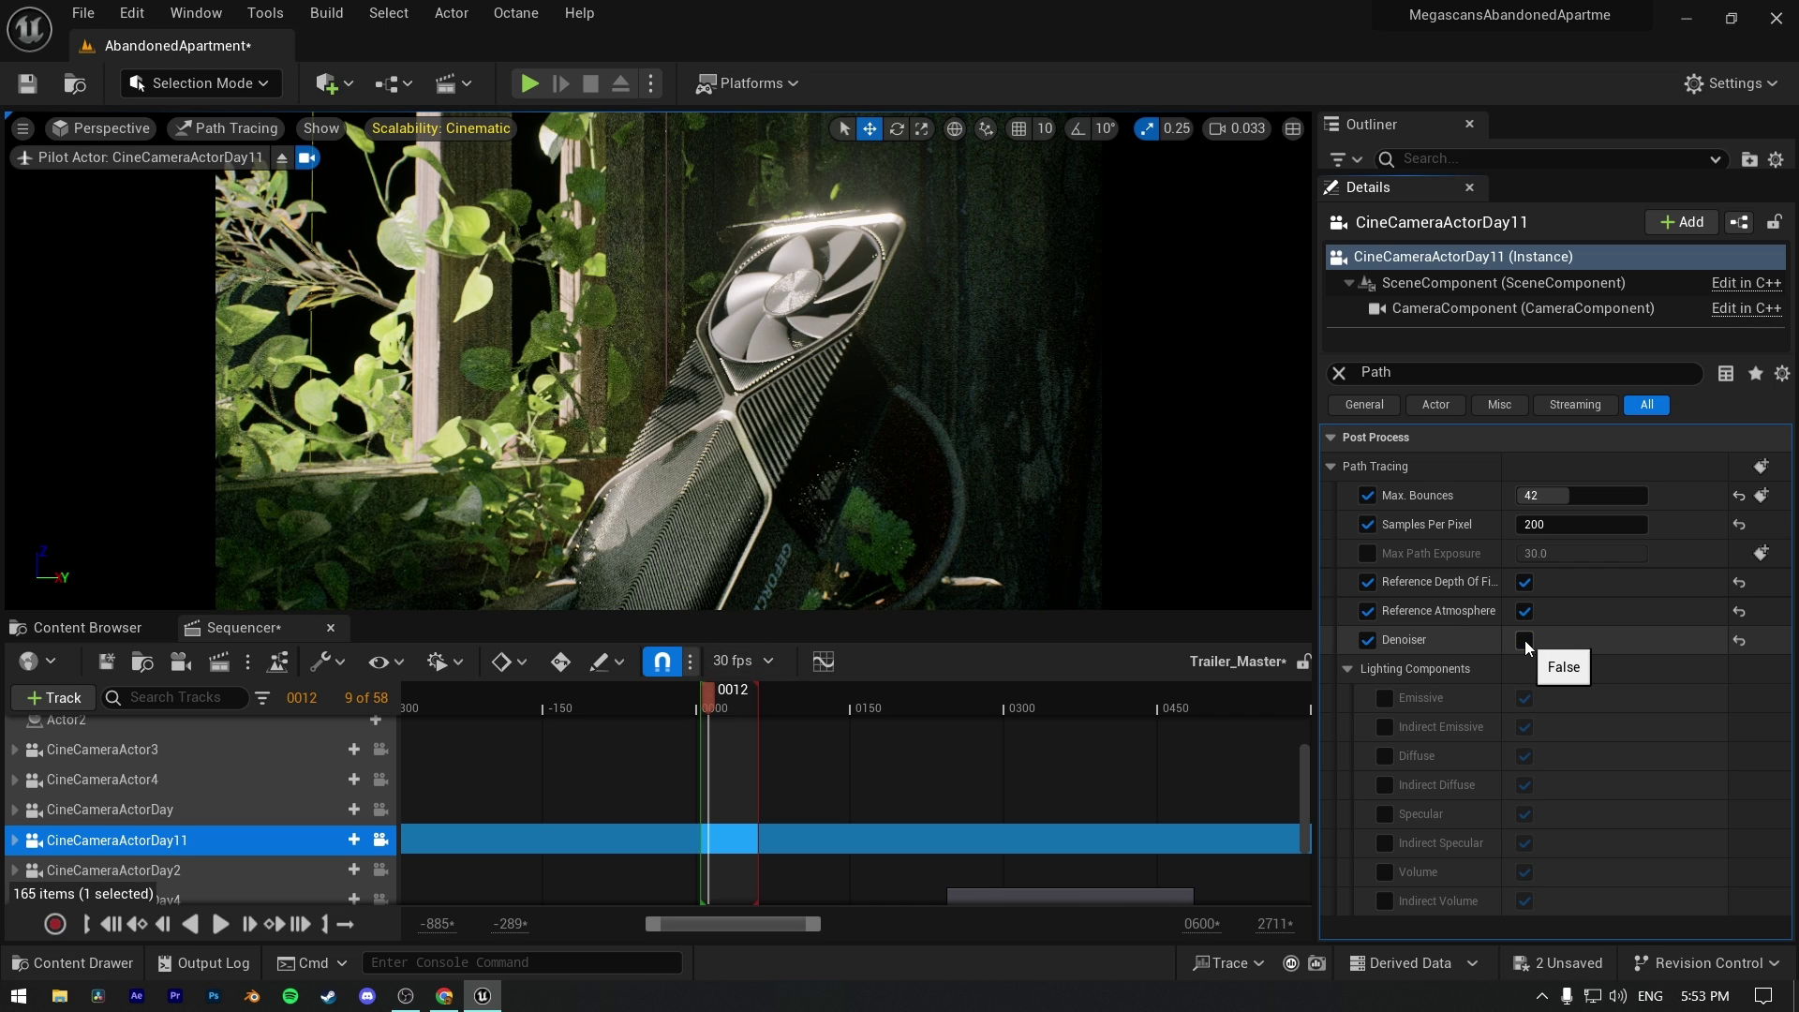
{"action": "left_click", "coordinate": [1525, 640]}
{"action": "left_click", "coordinate": [1525, 640]}
{"action": "left_click", "coordinate": [1525, 640]}
{"action": "left_click", "coordinate": [1525, 640]}
{"action": "left_click", "coordinate": [1525, 640]}
{"action": "left_click", "coordinate": [1525, 640]}
{"action": "left_click", "coordinate": [1525, 640]}
{"action": "left_click", "coordinate": [1527, 642]}
{"action": "left_click", "coordinate": [1527, 642]}
{"action": "left_click", "coordinate": [1526, 642]}
{"action": "left_click", "coordinate": [1529, 644]}
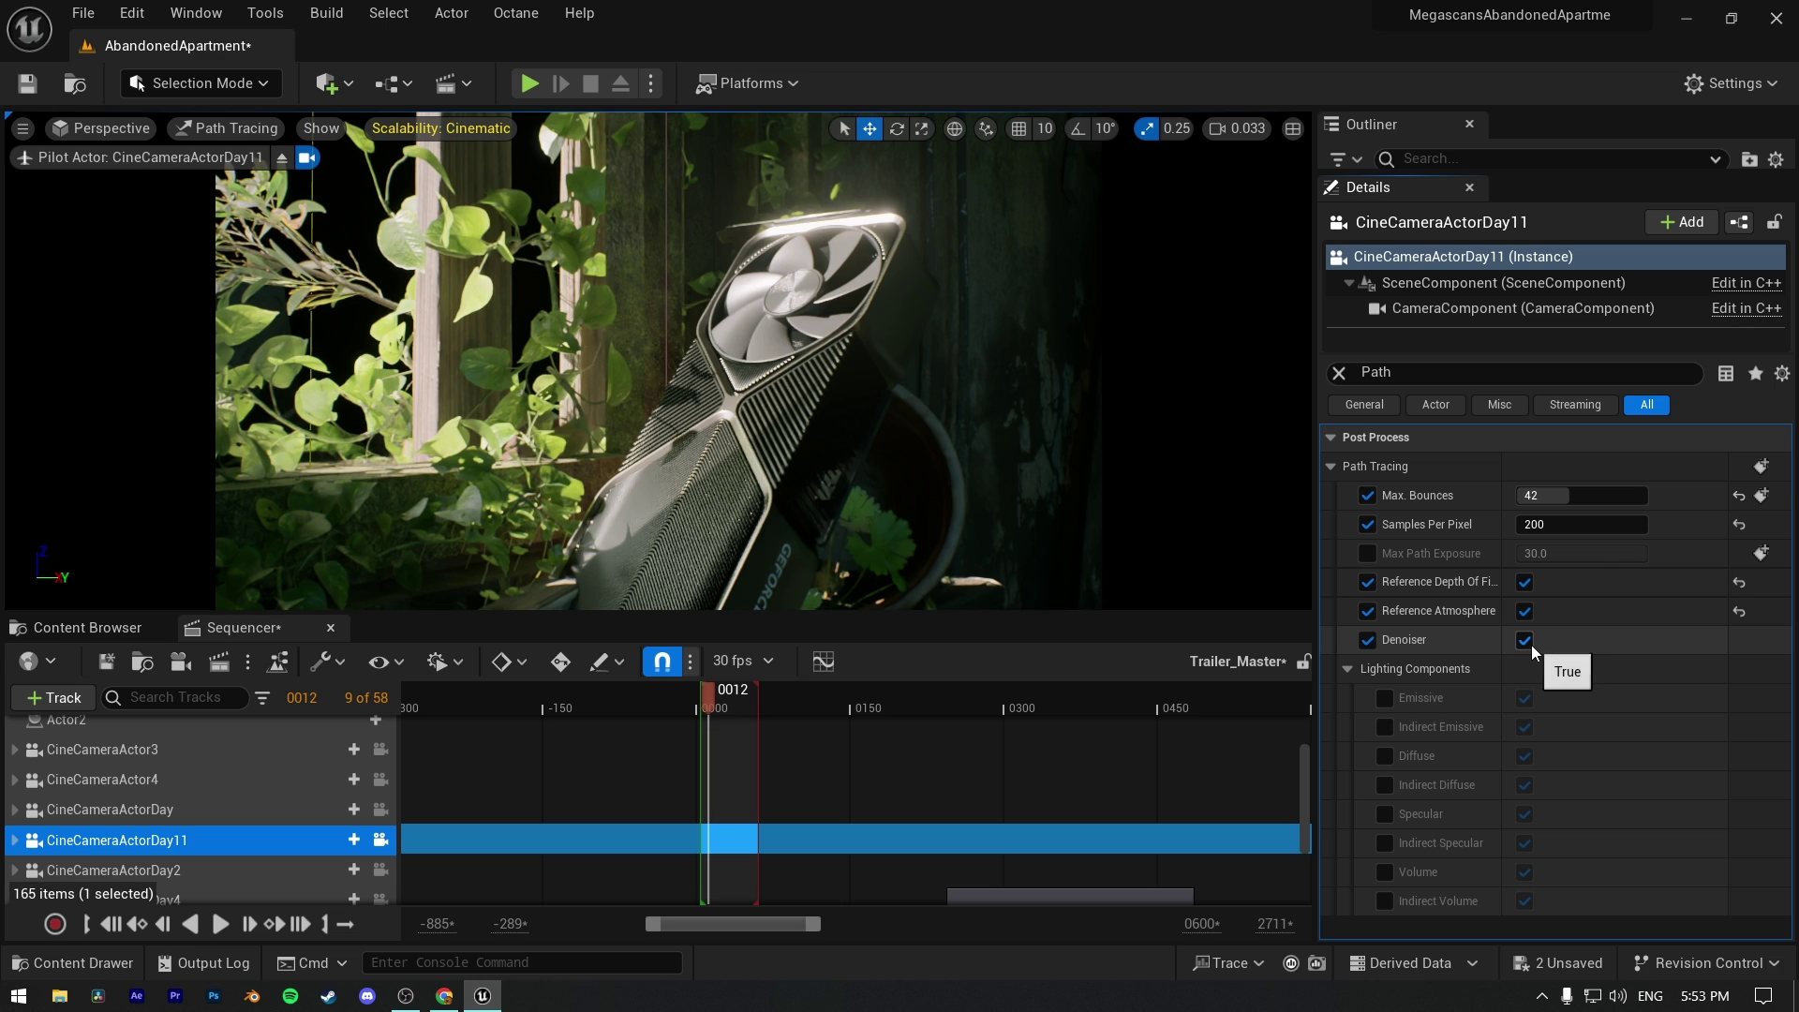
- Remove the Denoiser override and raise Samples Per Pixel to 1500
{"action": "left_click", "coordinate": [1367, 640]}
{"action": "left_click", "coordinate": [1541, 524]}
{"action": "type", "text": "1500"}
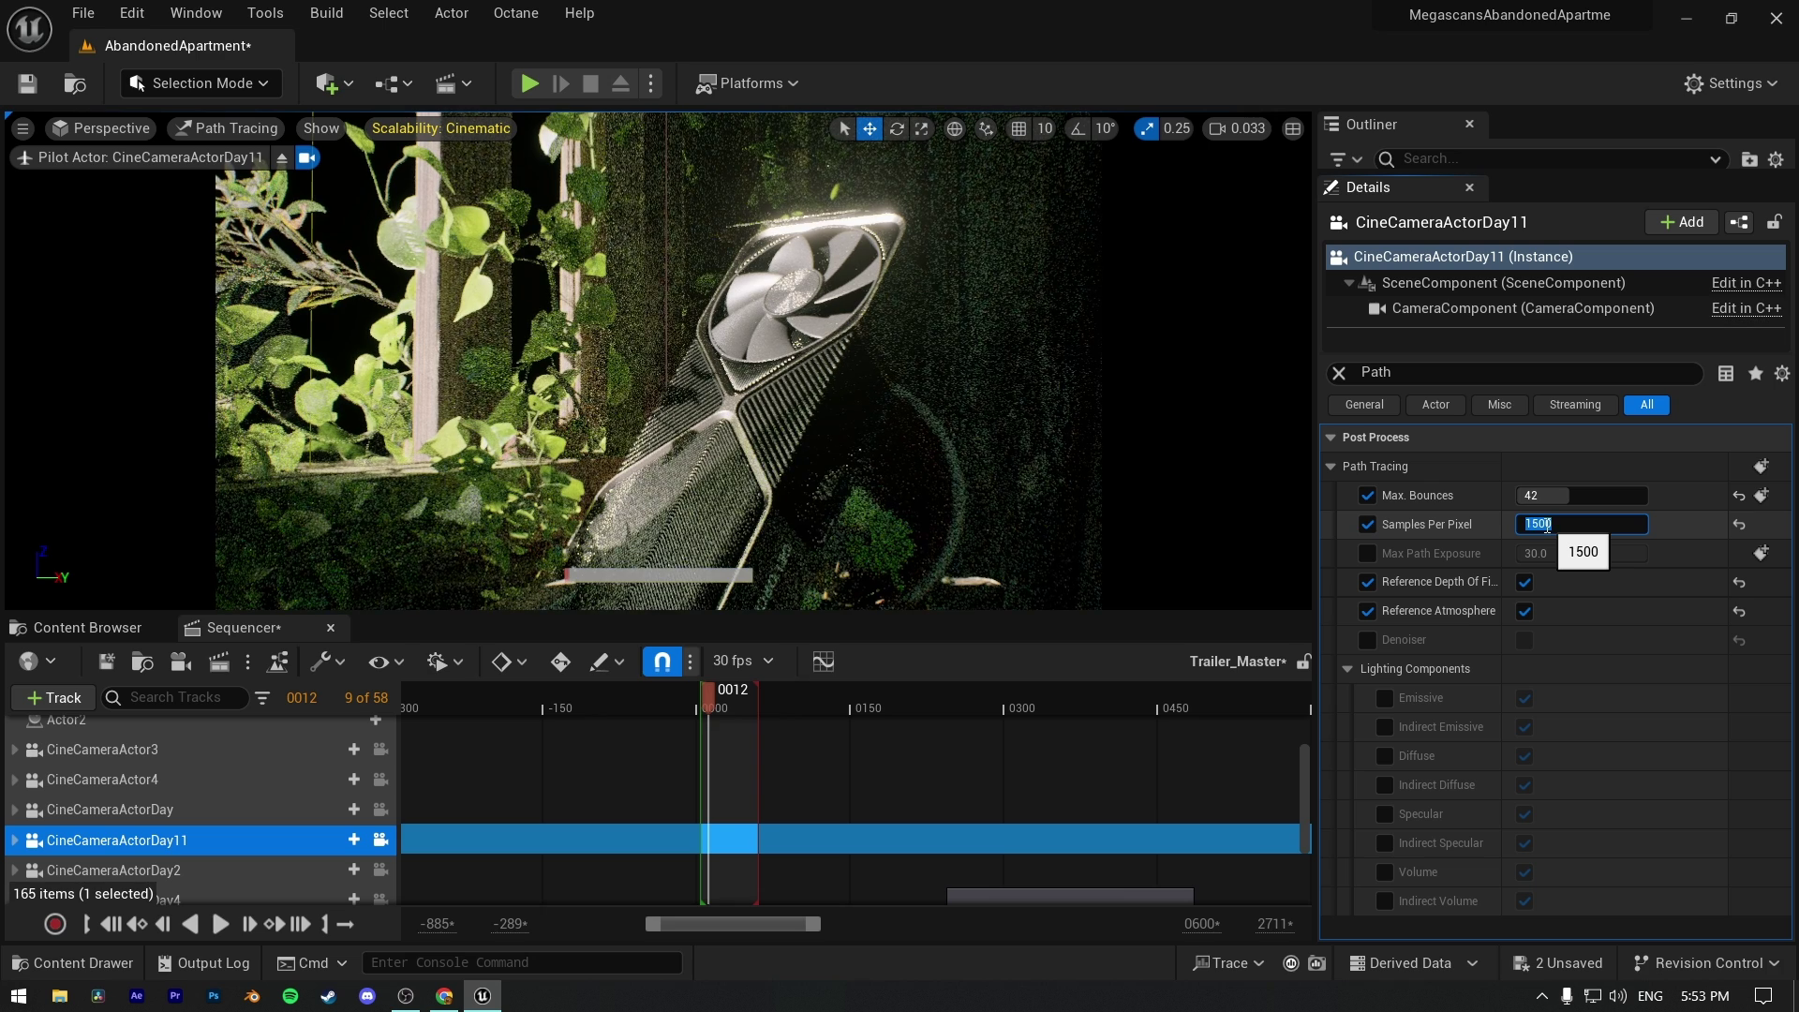
{"action": "key", "text": "Return"}
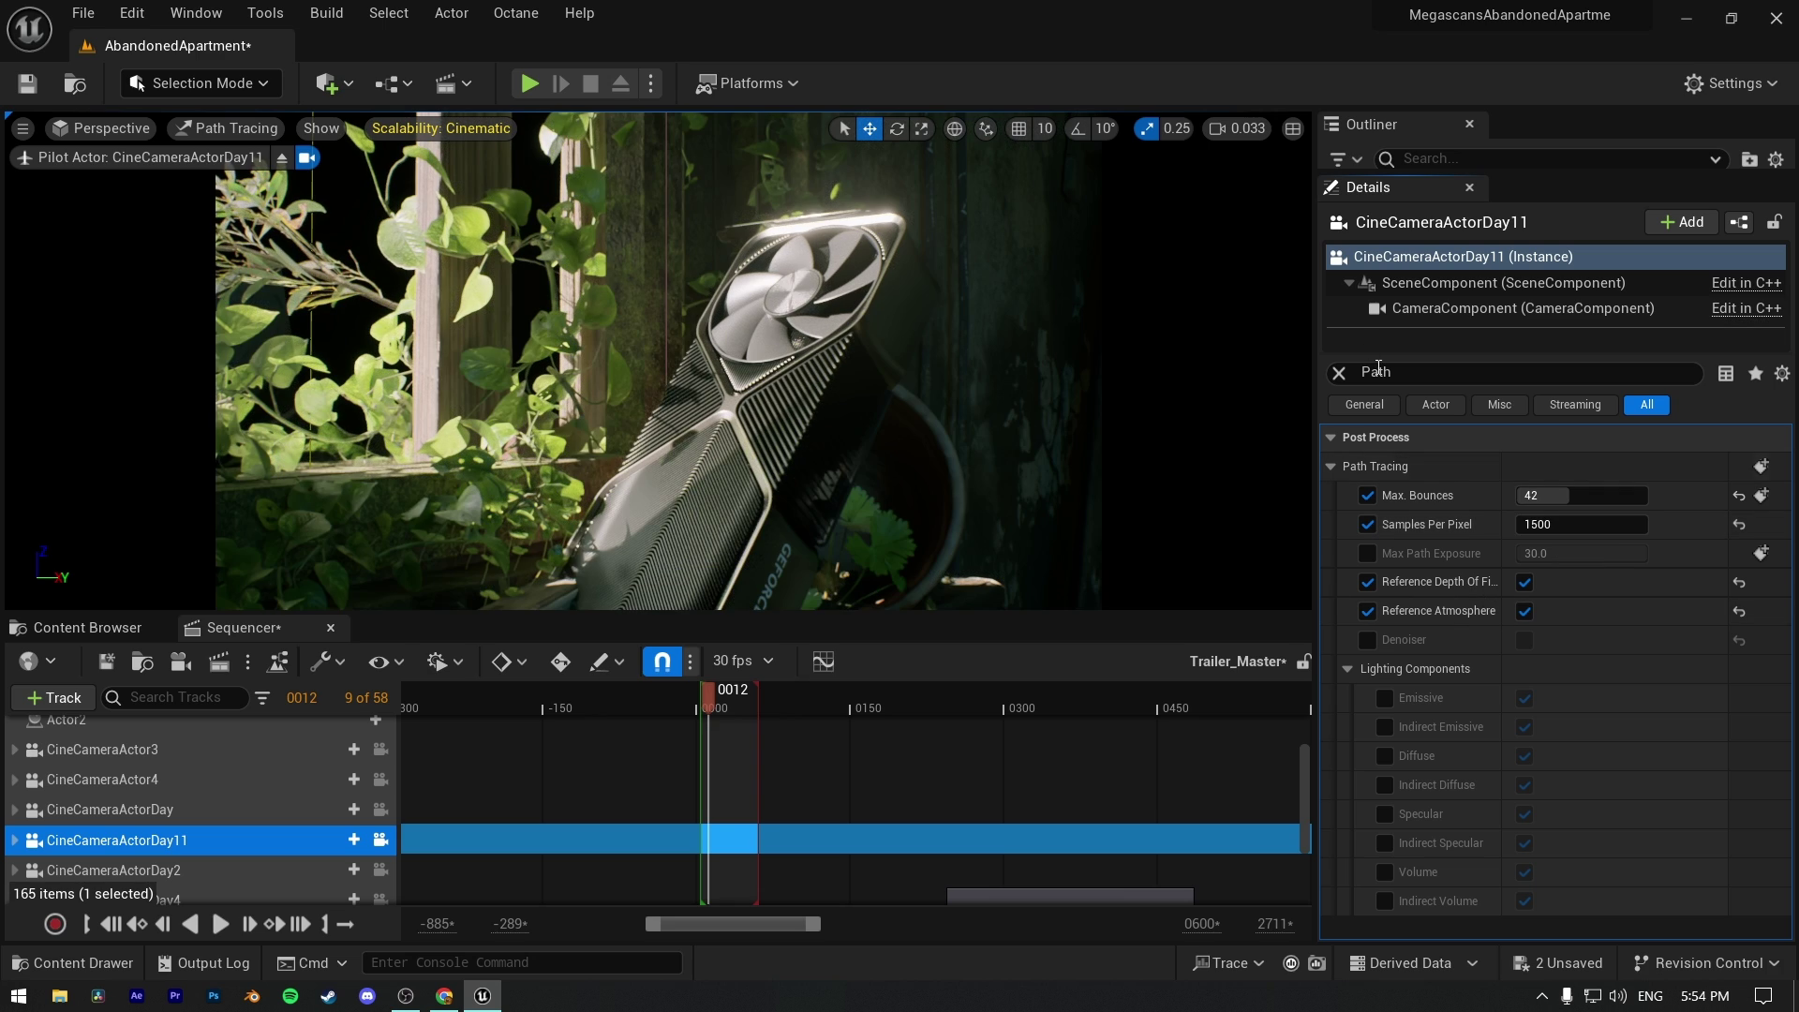
- Clear the 'Path' property filter and open the Movie Render Queue for Trailer_Master
{"action": "left_click", "coordinate": [1338, 373]}
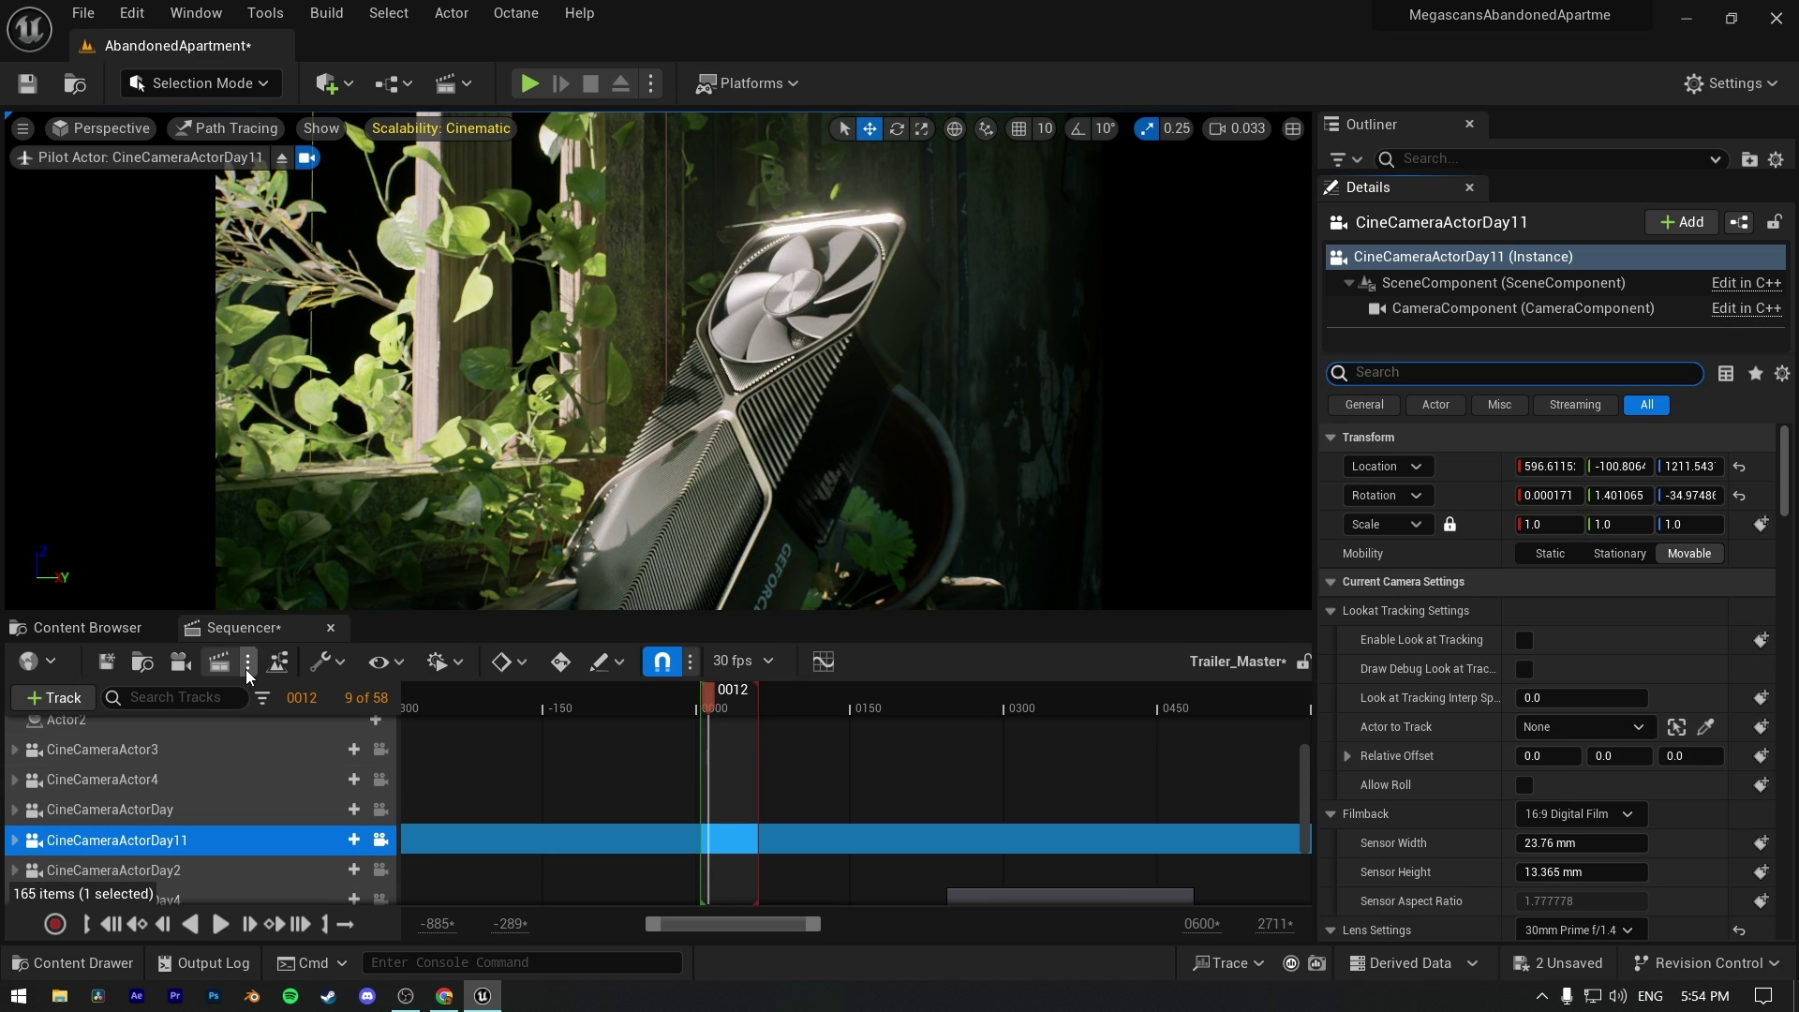
{"action": "left_click", "coordinate": [210, 671]}
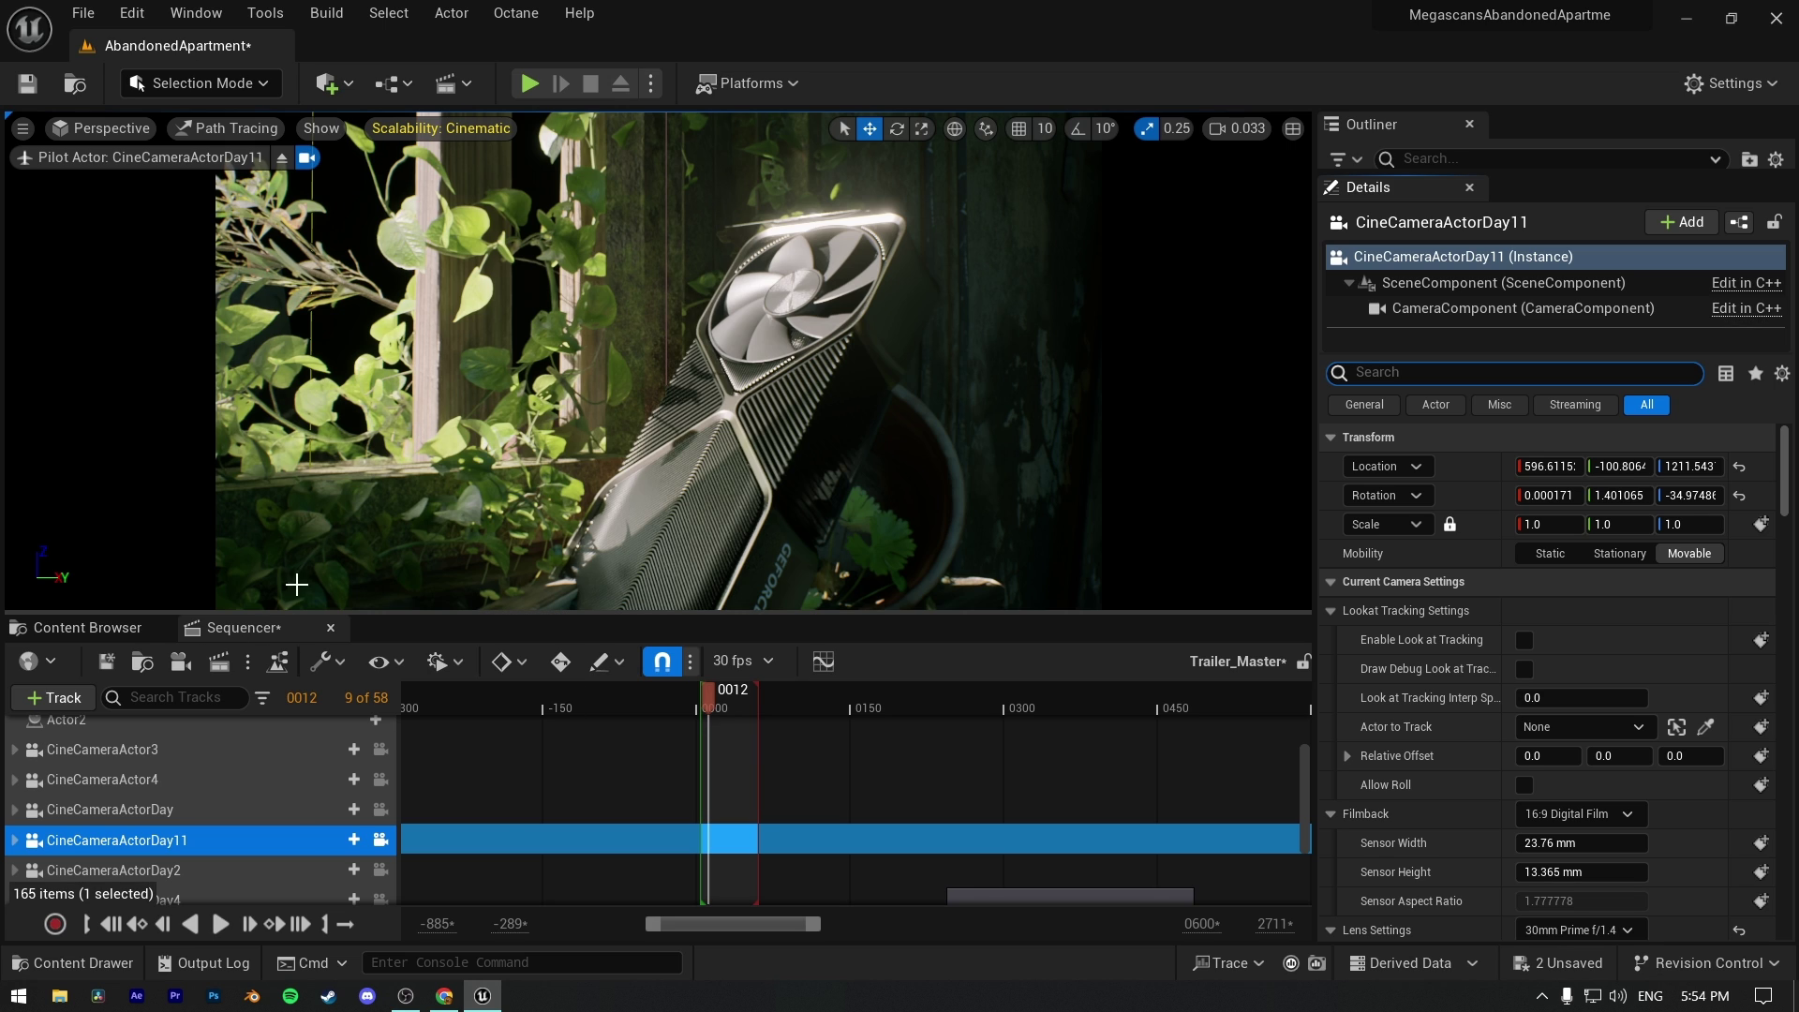
{"action": "left_click_drag", "start_coordinate": [1092, 317], "coordinate": [790, 243]}
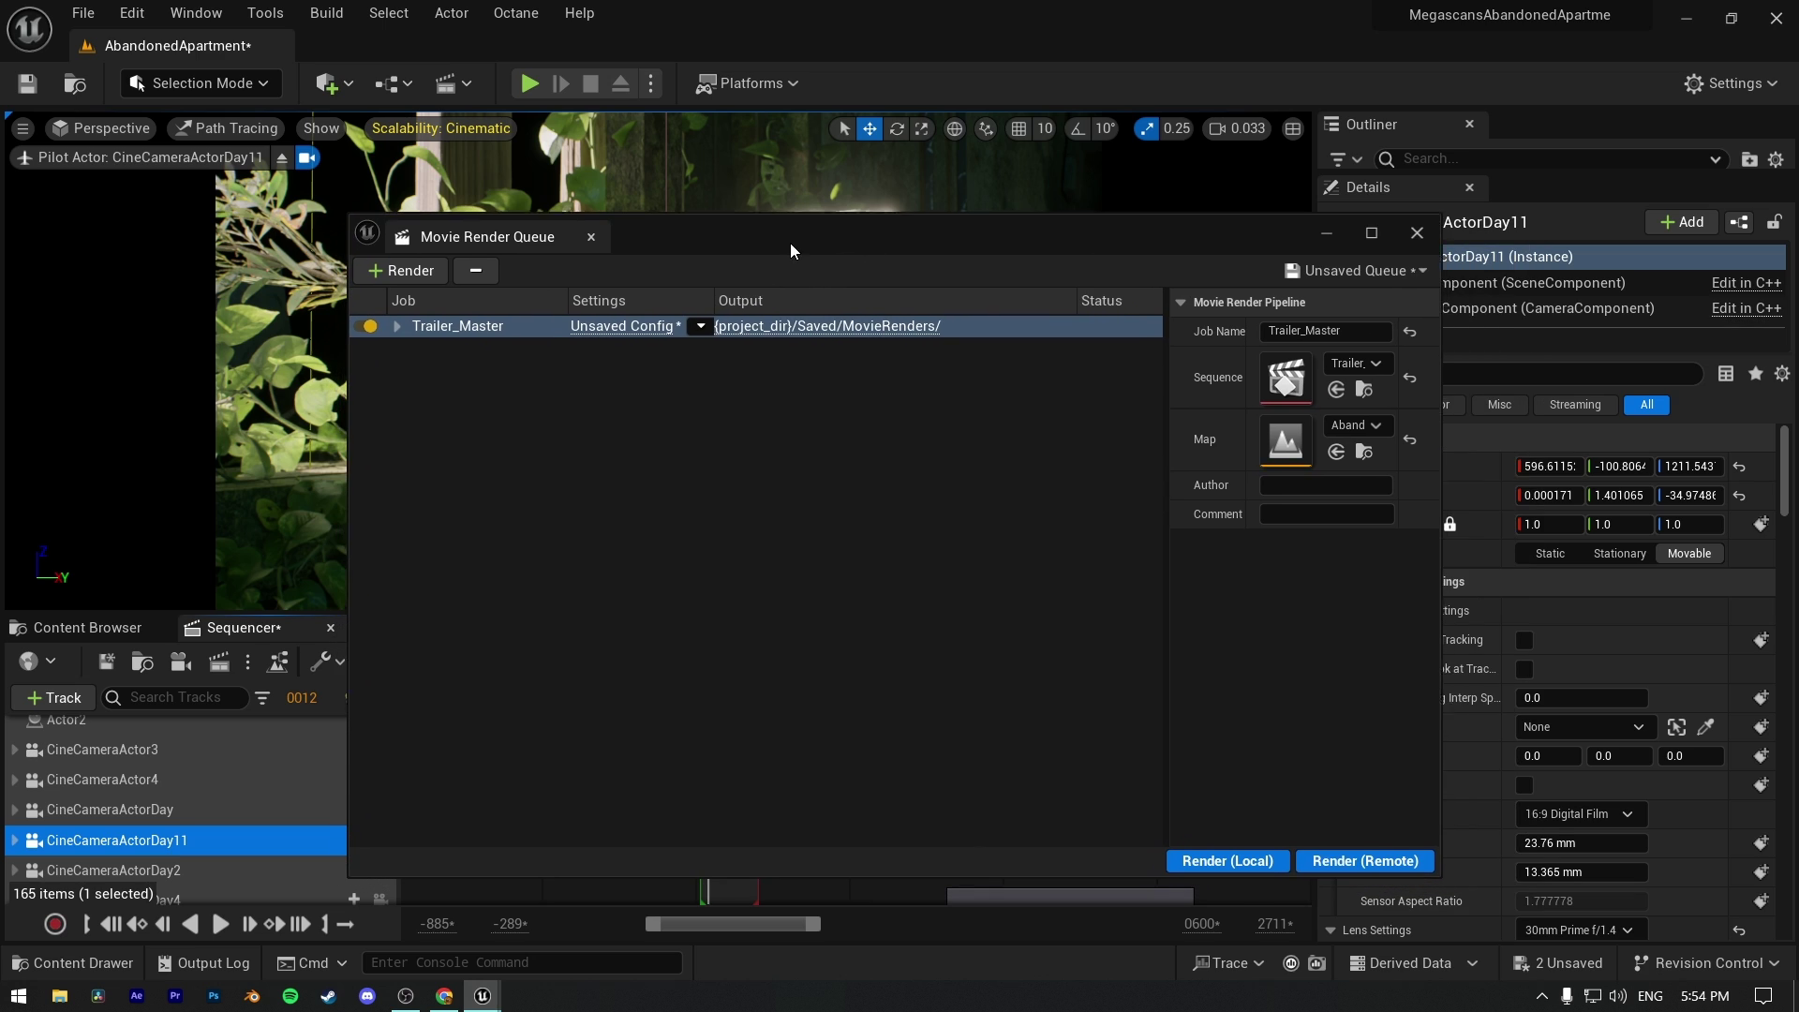
- In the job's render config, delete the .jpg Sequence export and the Deferred Rendering pass
{"action": "left_click", "coordinate": [613, 323]}
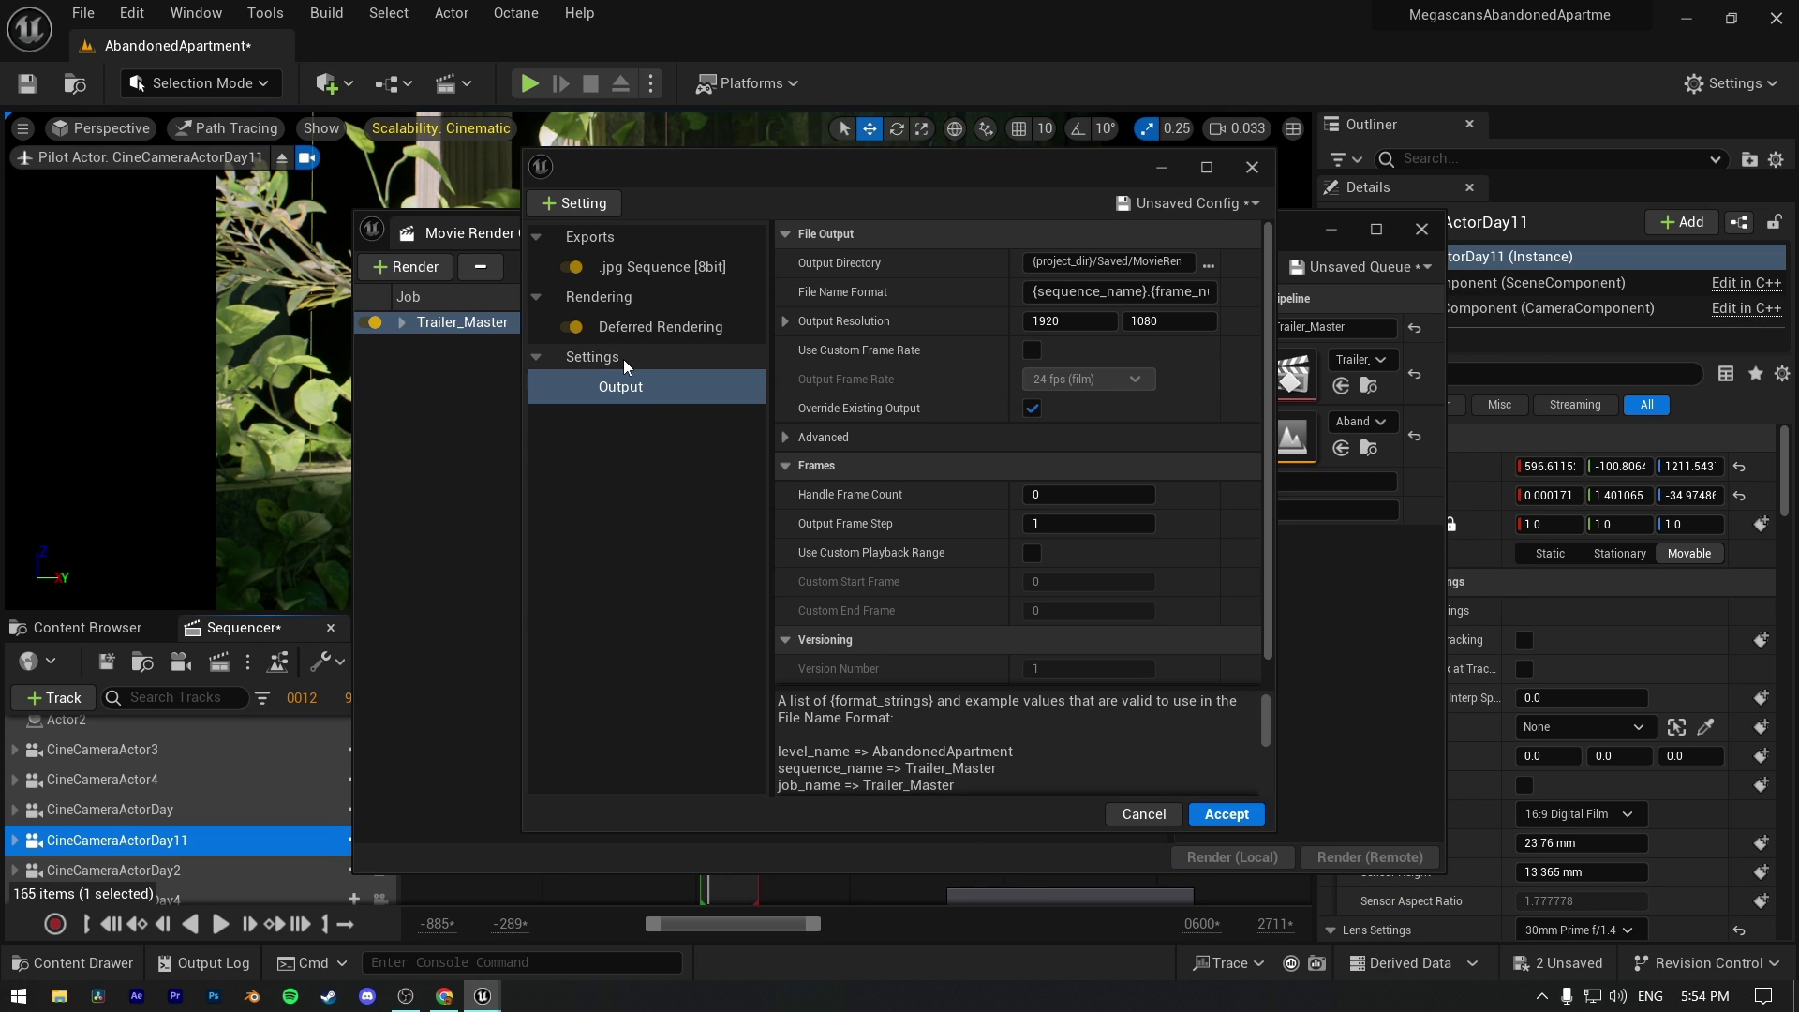
{"action": "left_click", "coordinate": [606, 237]}
{"action": "left_click", "coordinate": [645, 266]}
{"action": "key", "text": "Delete"}
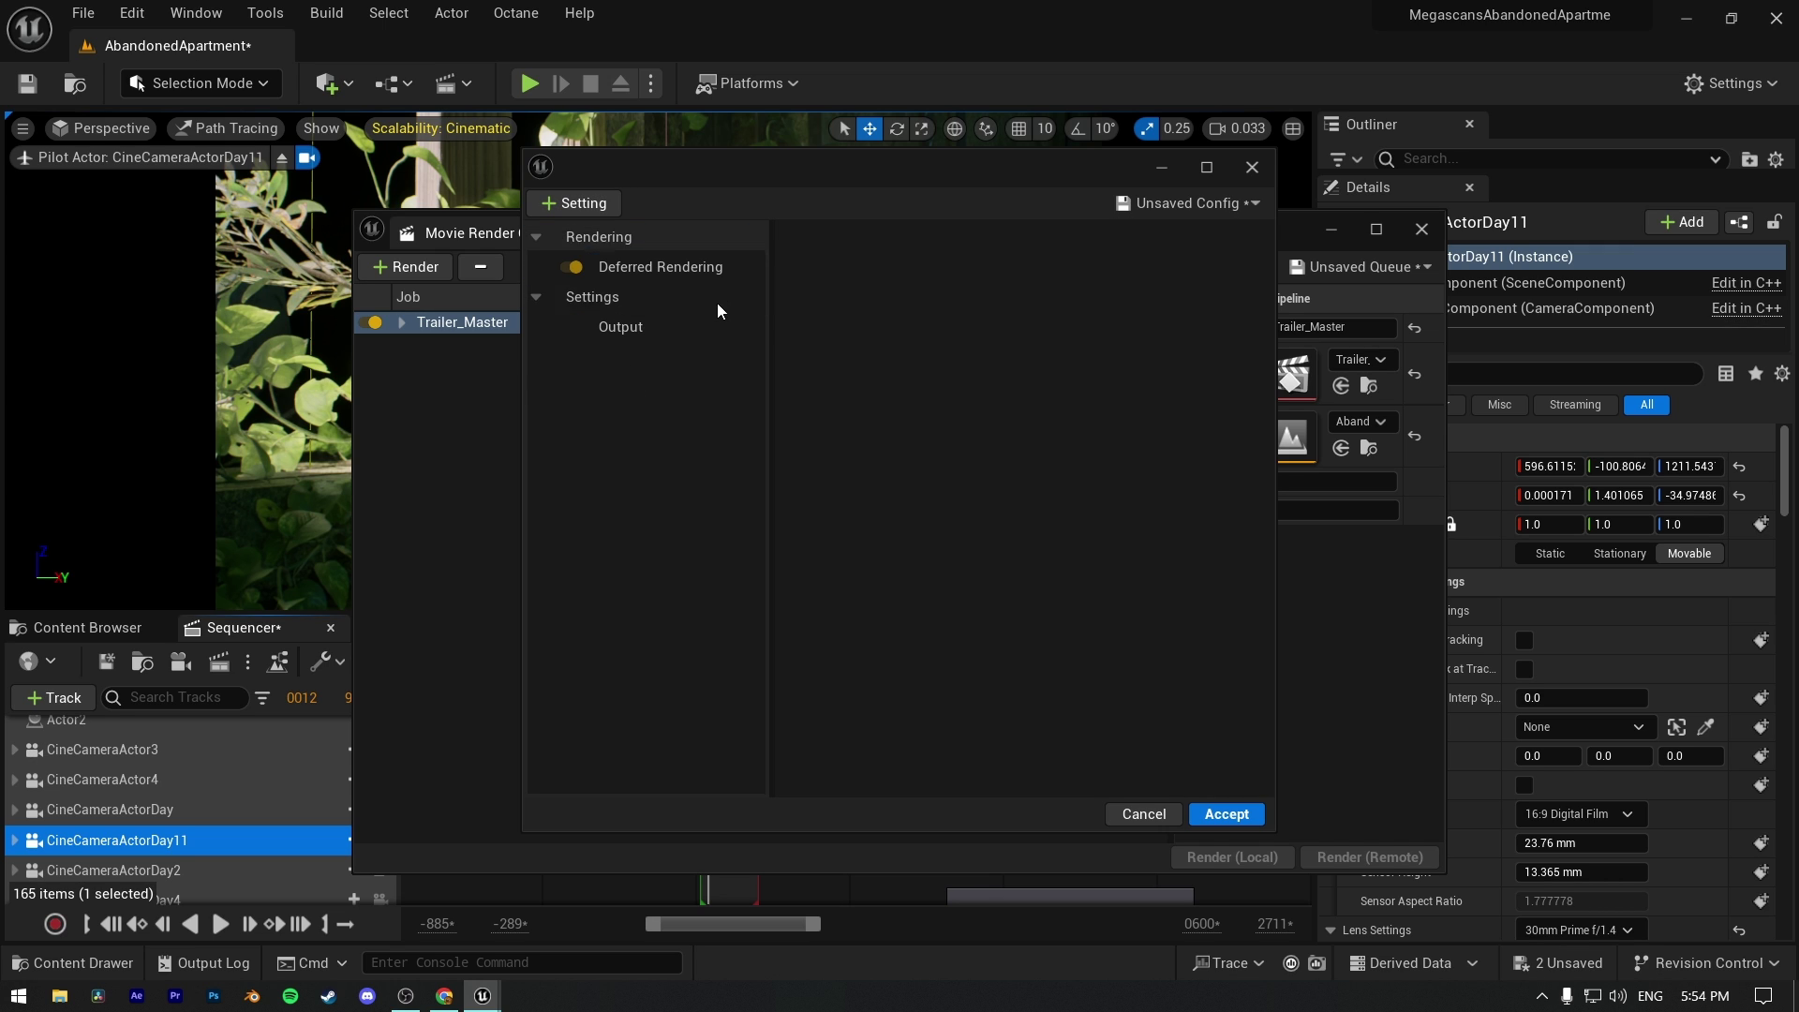
{"action": "left_click", "coordinate": [660, 271]}
{"action": "key", "text": "Delete"}
{"action": "key", "text": "ctrl+z"}
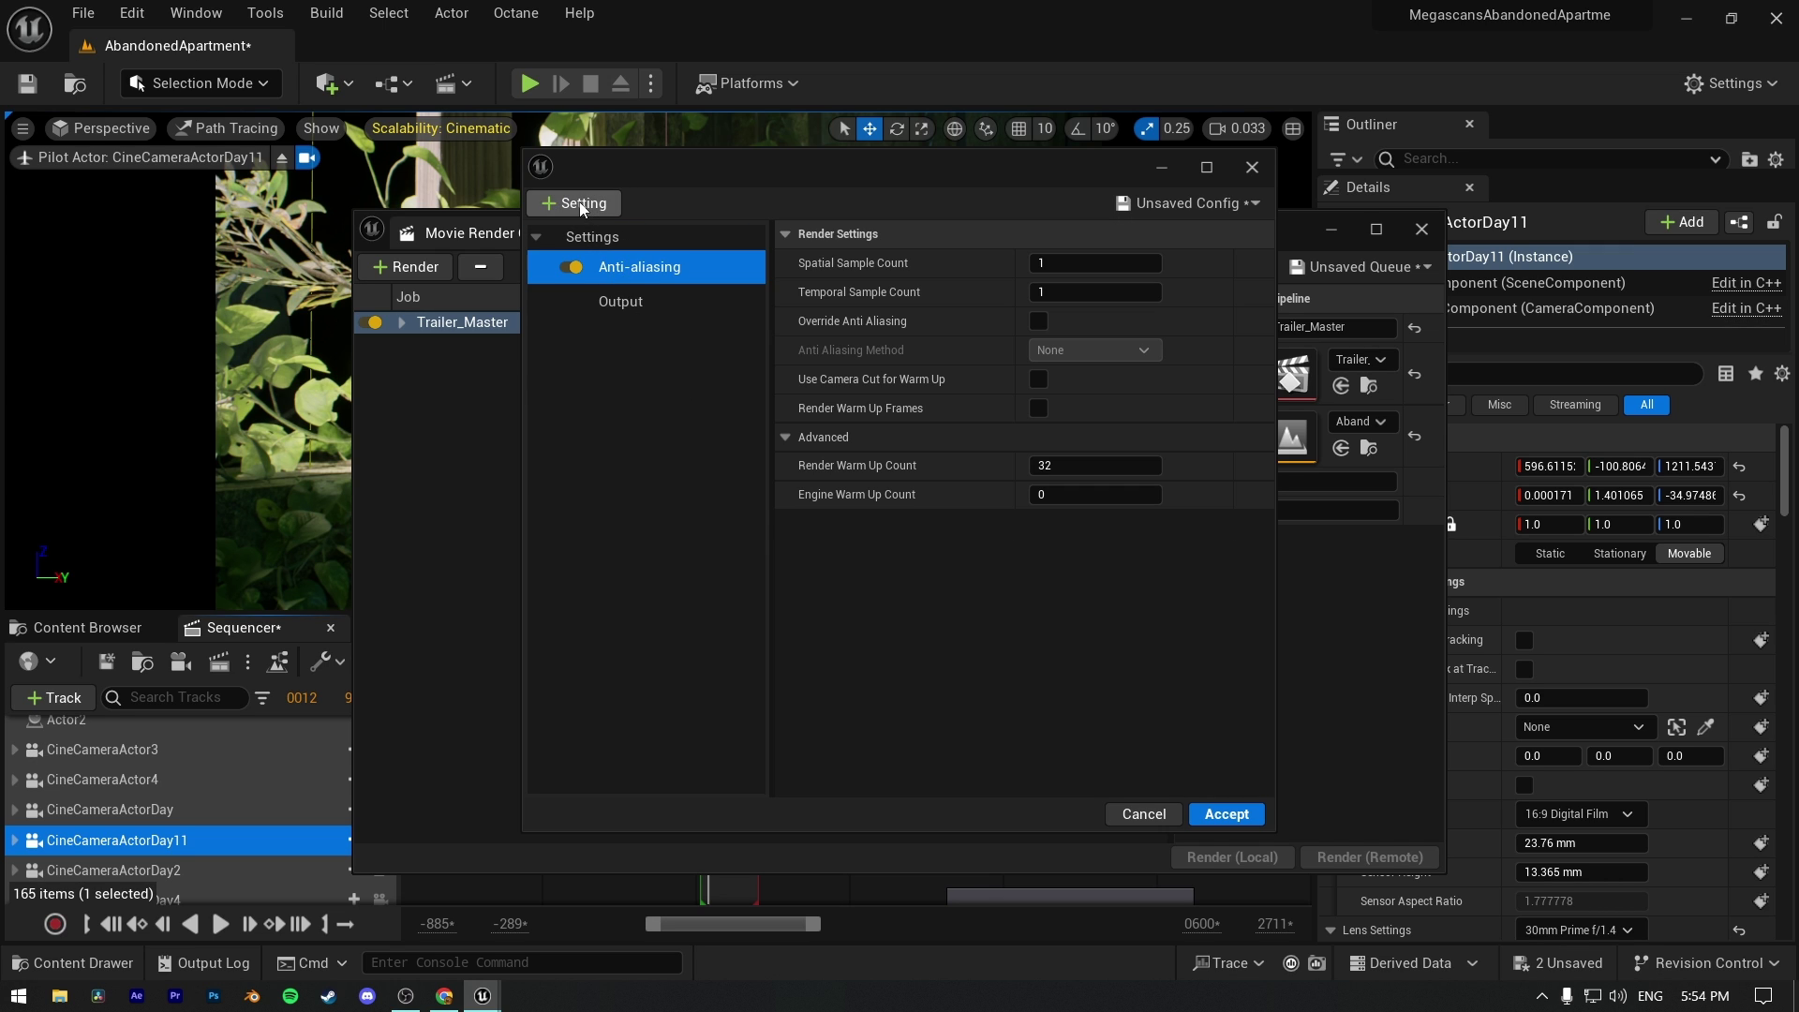
- Add Console Variables, Anti-aliasing, Color Output, .png Sequence [8bit] and Path Tracer settings
{"action": "left_click", "coordinate": [573, 203]}
{"action": "left_click", "coordinate": [597, 333]}
{"action": "left_click", "coordinate": [573, 202]}
{"action": "left_click", "coordinate": [630, 331]}
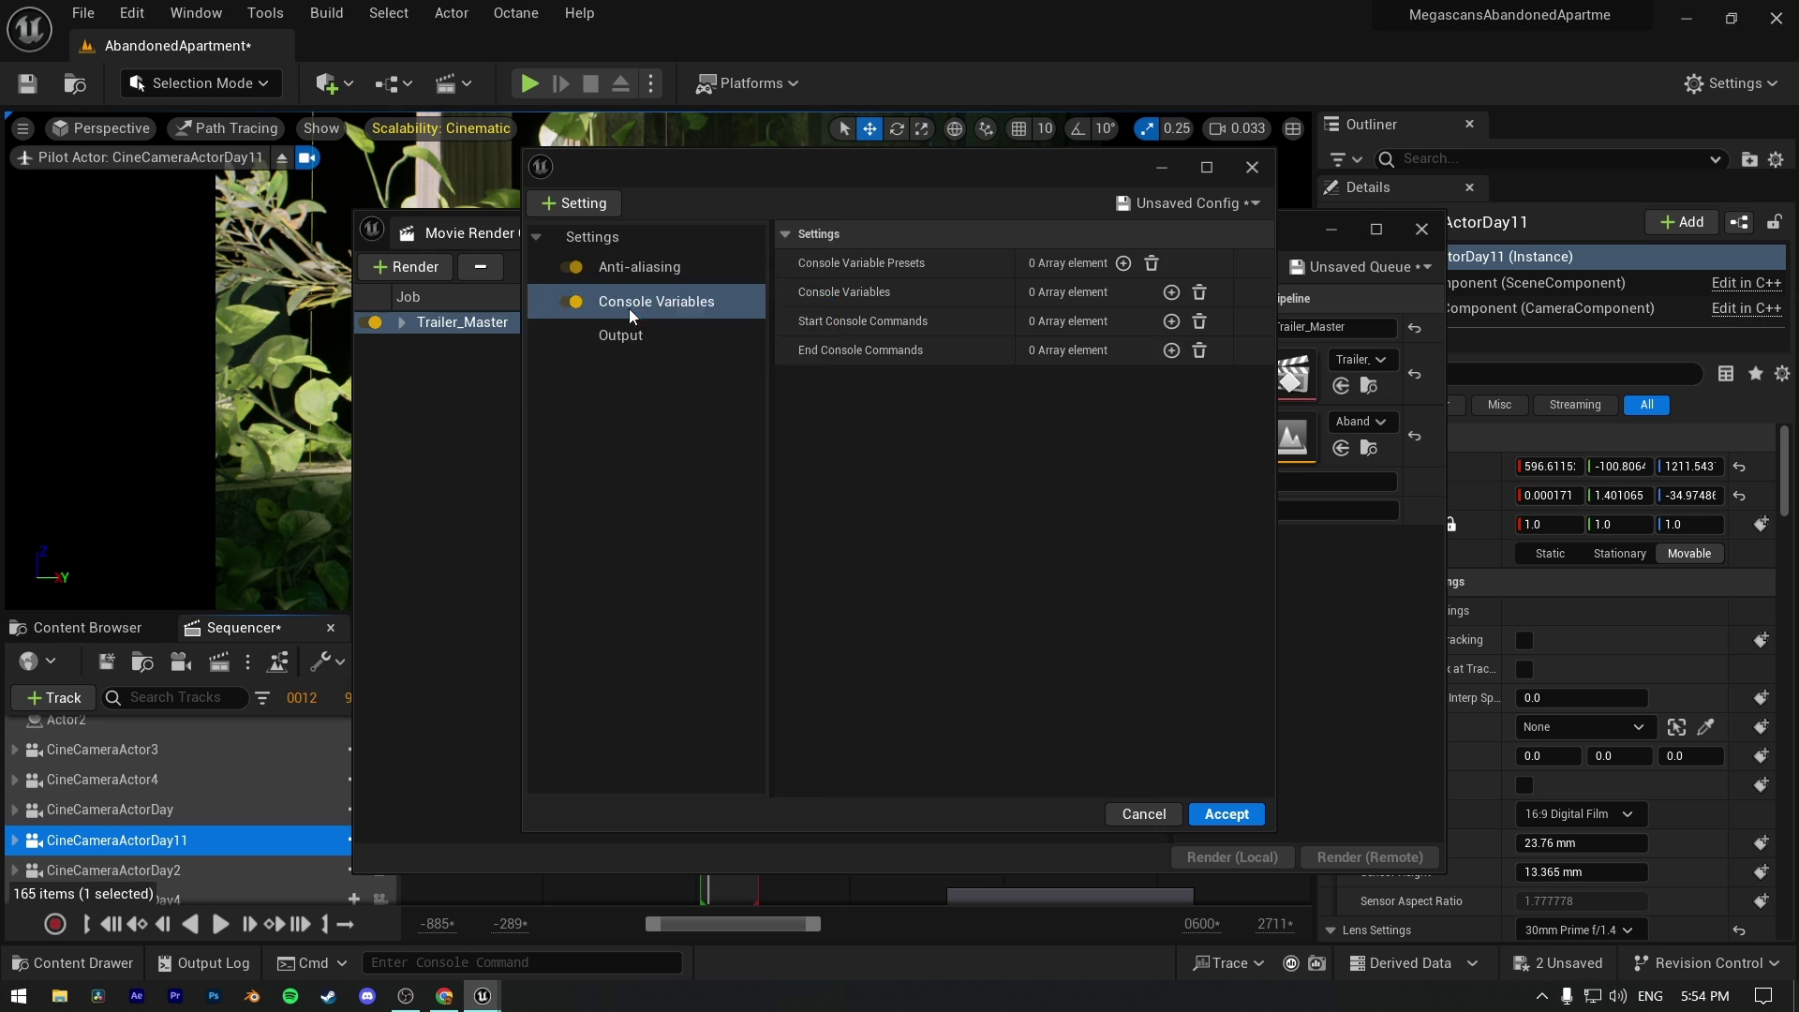
{"action": "left_click", "coordinate": [575, 212]}
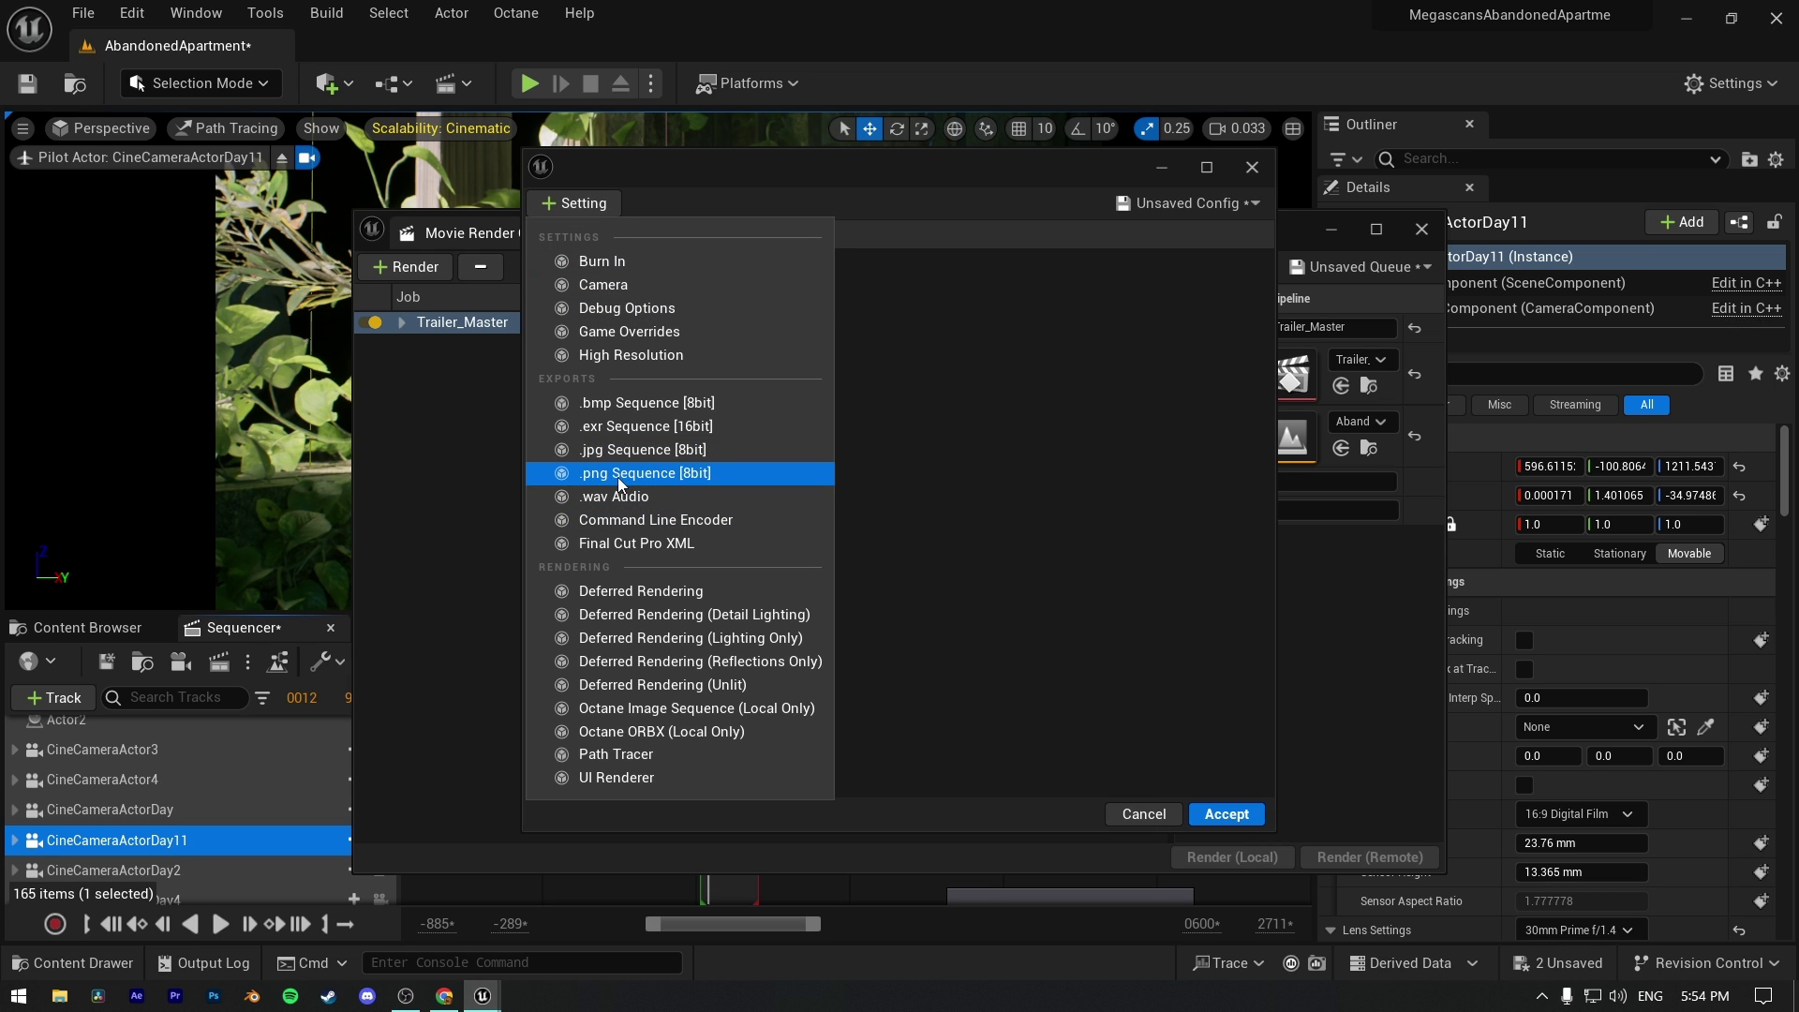
{"action": "key", "text": "Escape"}
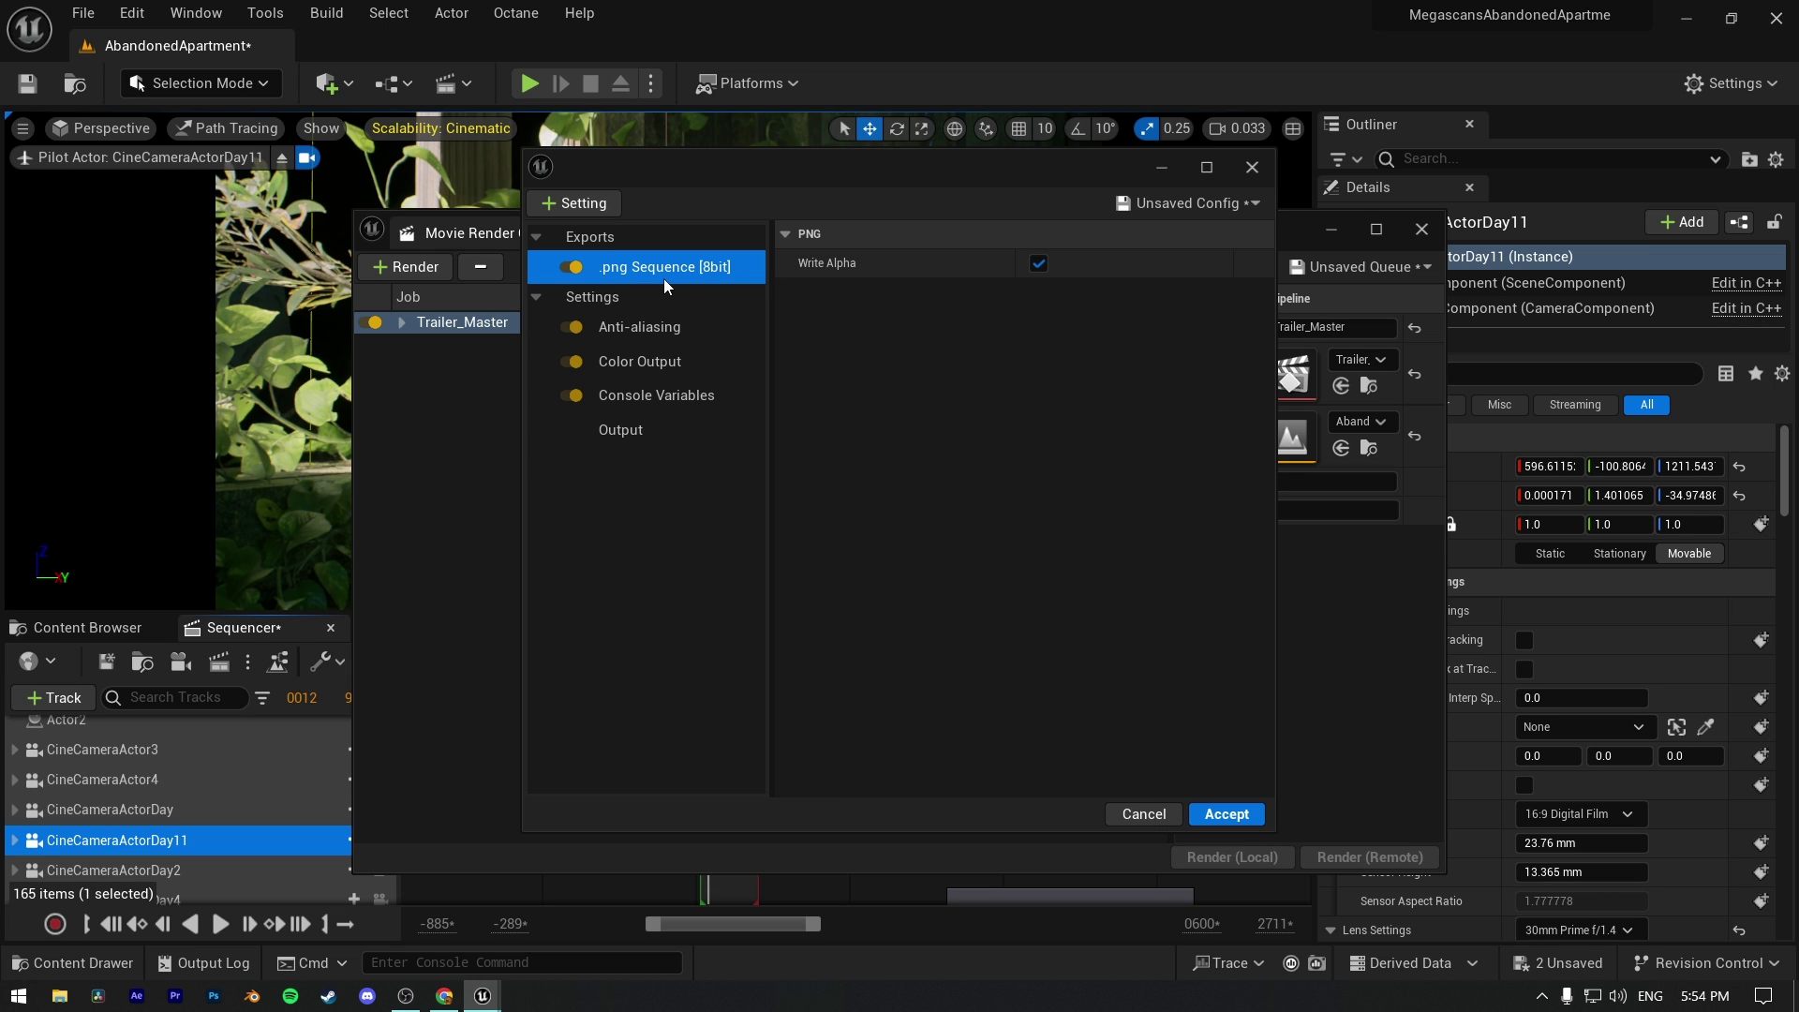
{"action": "left_click", "coordinate": [574, 203]}
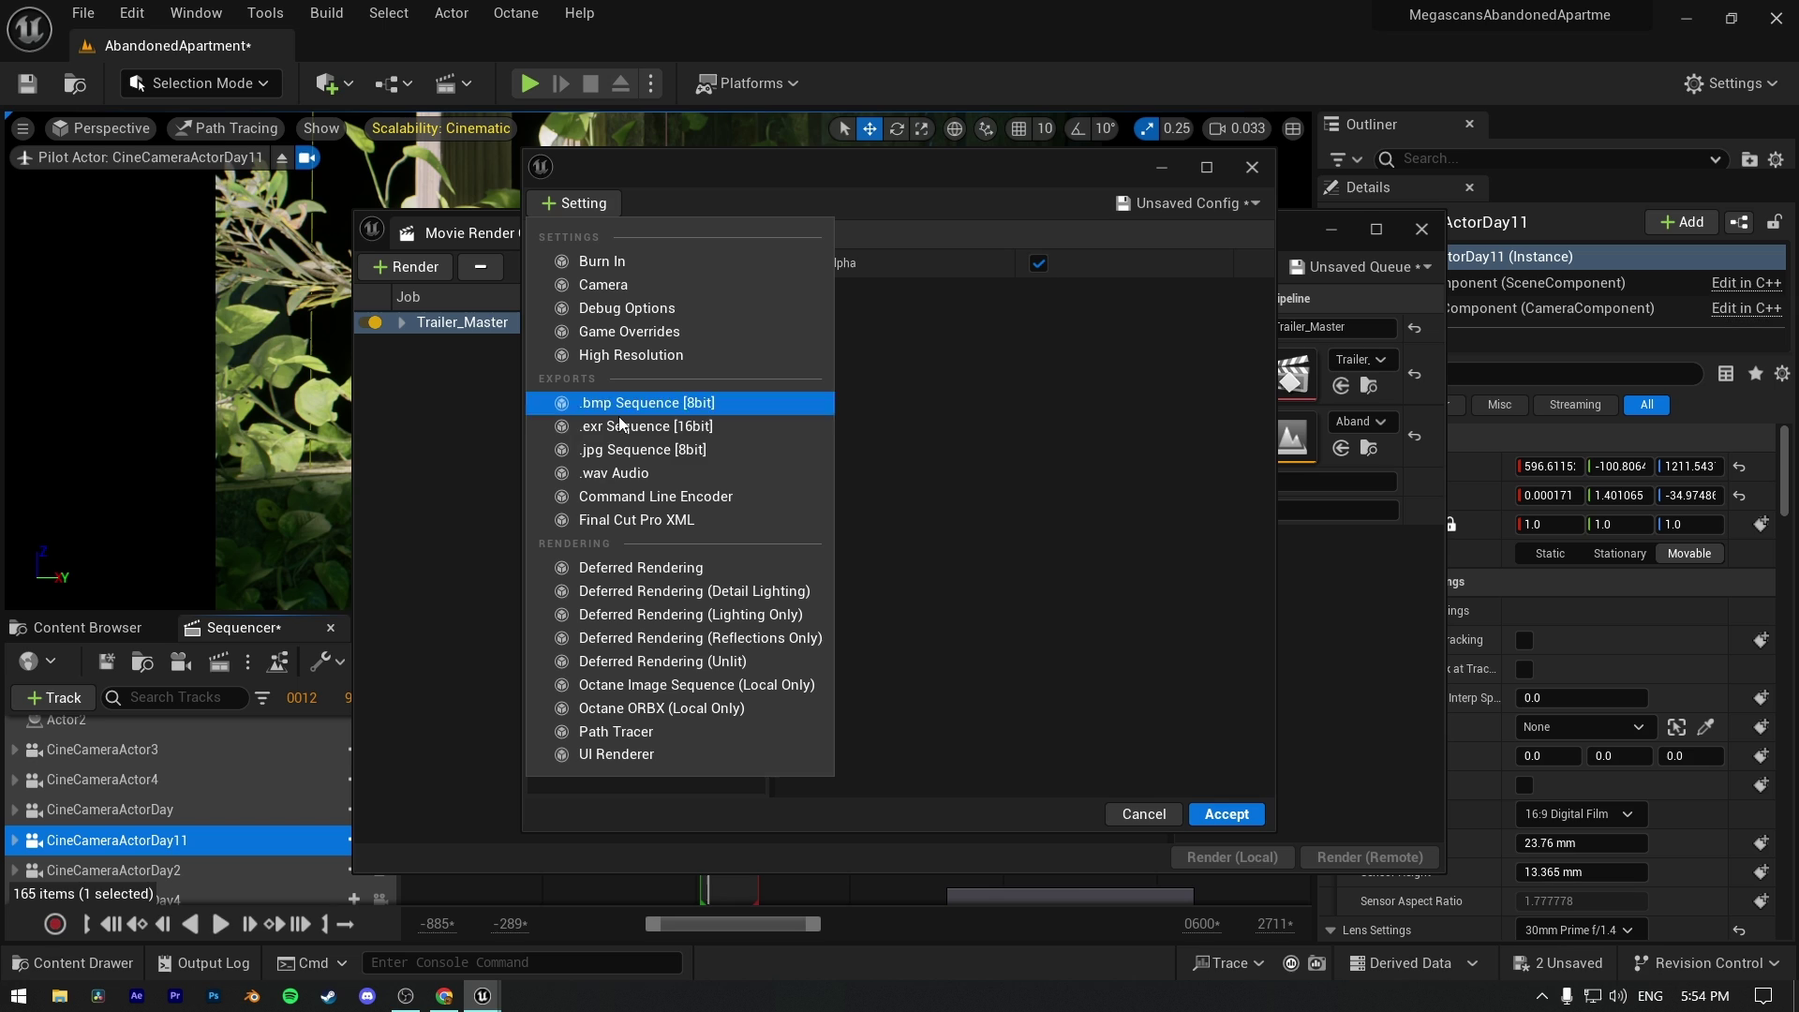
{"action": "left_click", "coordinate": [676, 449]}
{"action": "left_click", "coordinate": [573, 203]}
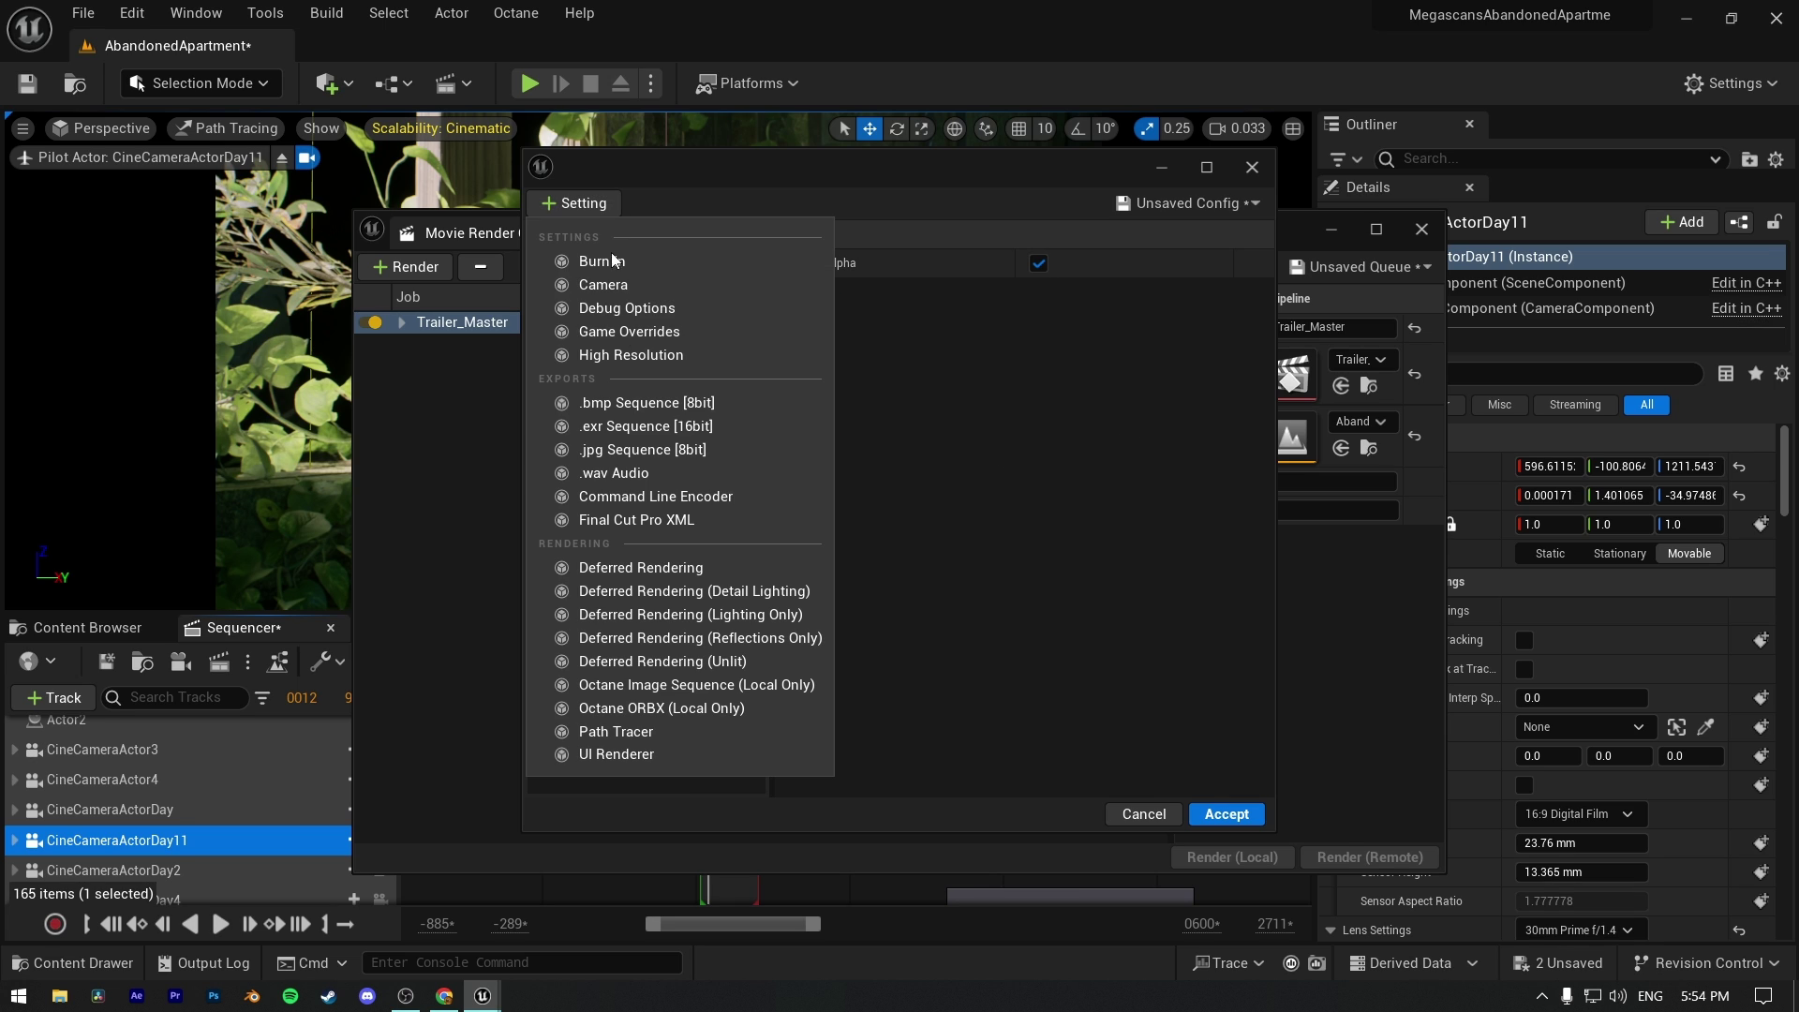
{"action": "left_click", "coordinate": [598, 732]}
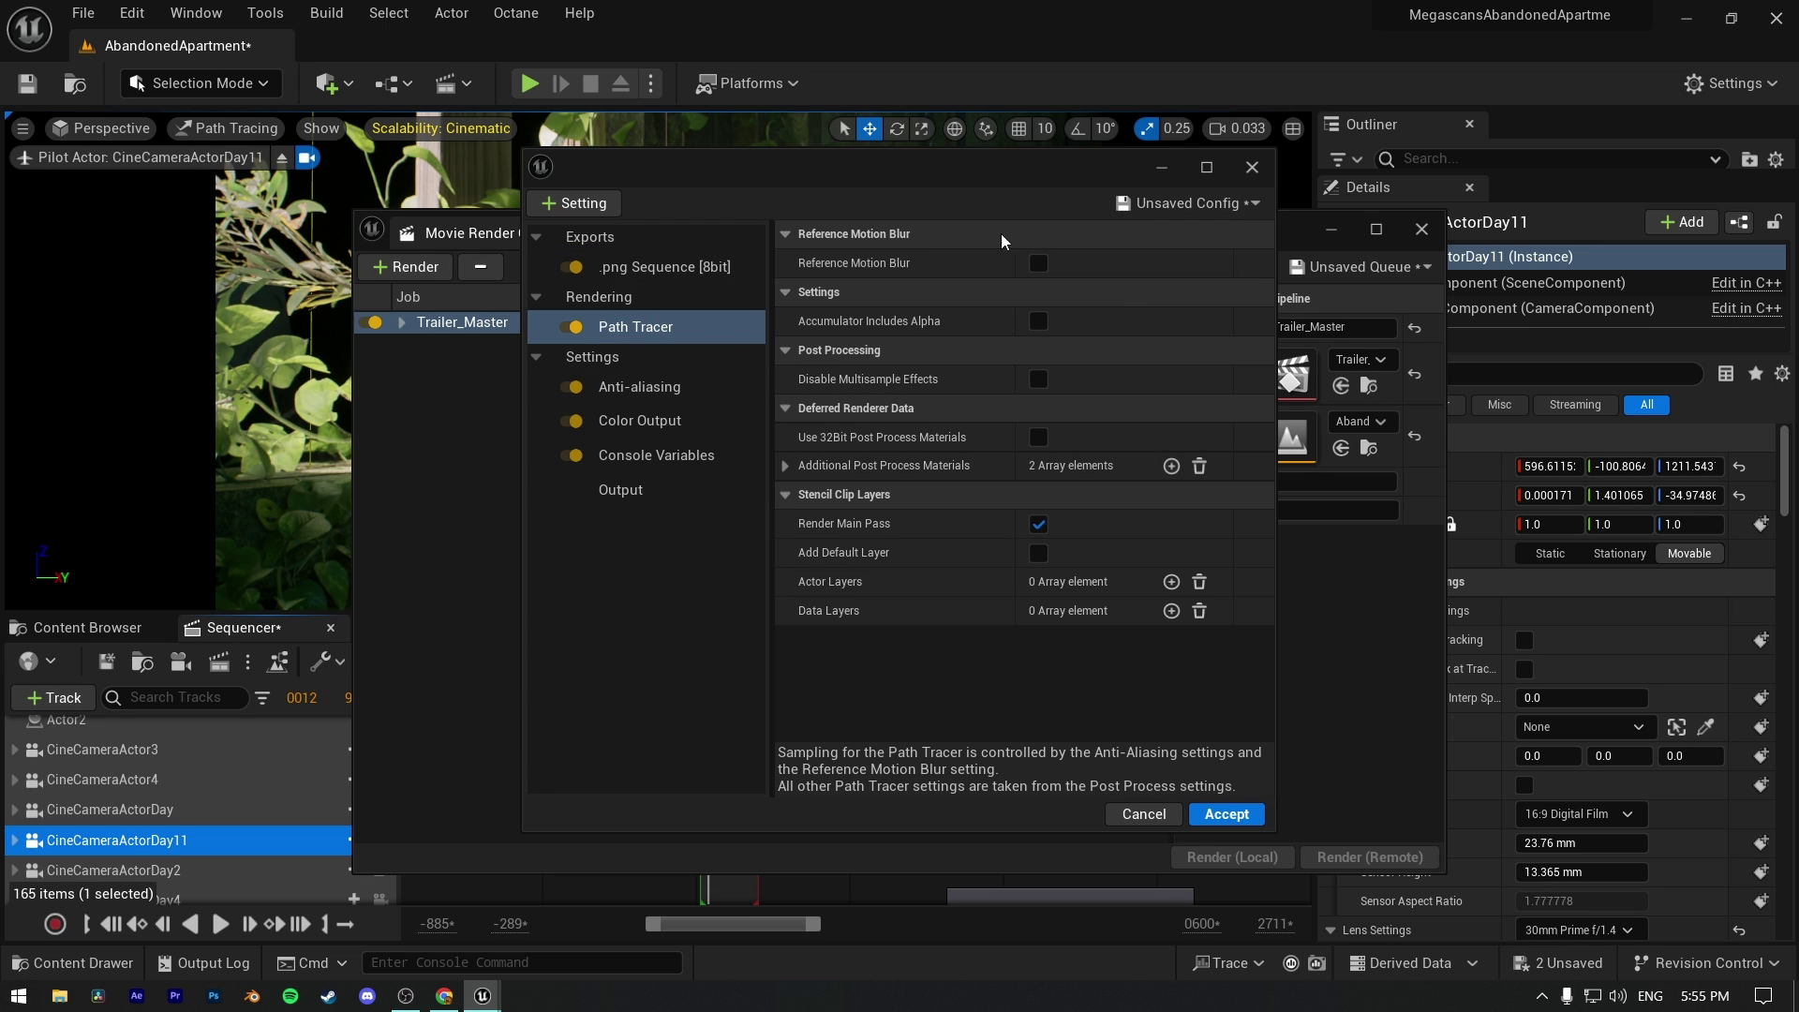
- Override anti-aliasing to TSR with Spatial Sample Count 159 and Temporal Sample Count 10
{"action": "left_click", "coordinate": [645, 397]}
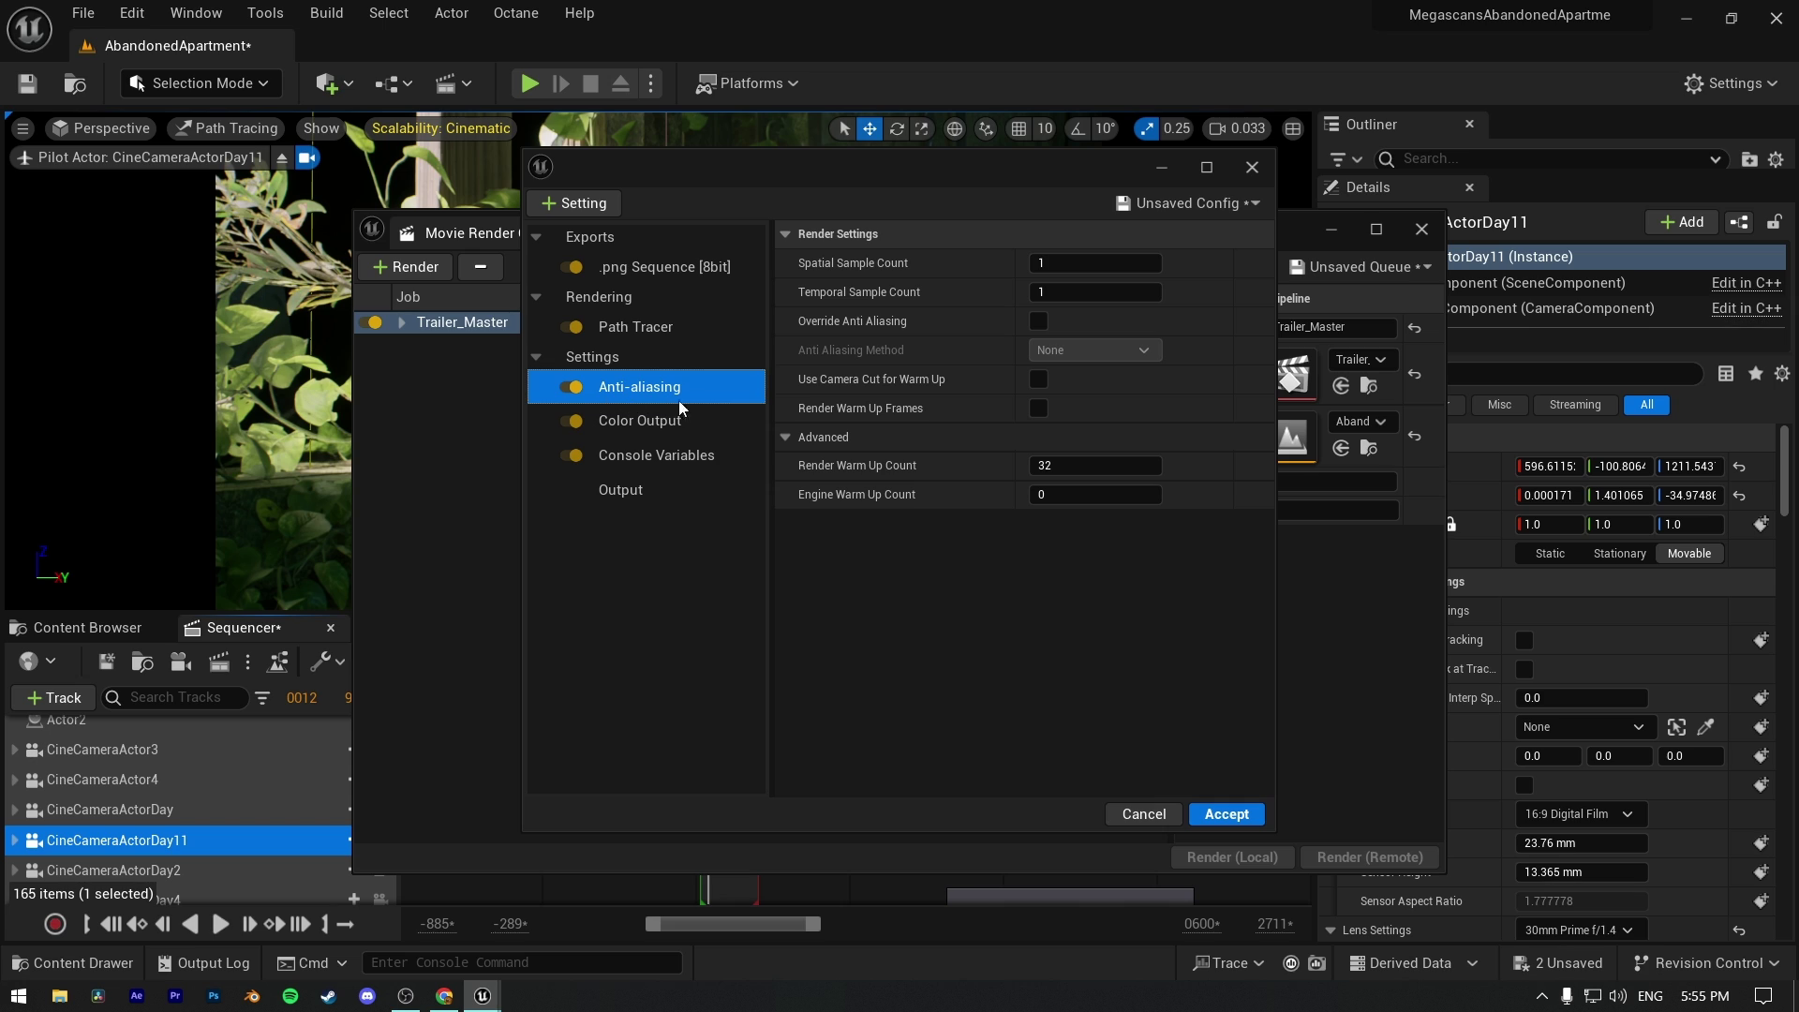
{"action": "left_click", "coordinate": [1073, 263]}
{"action": "left_click", "coordinate": [1036, 323]}
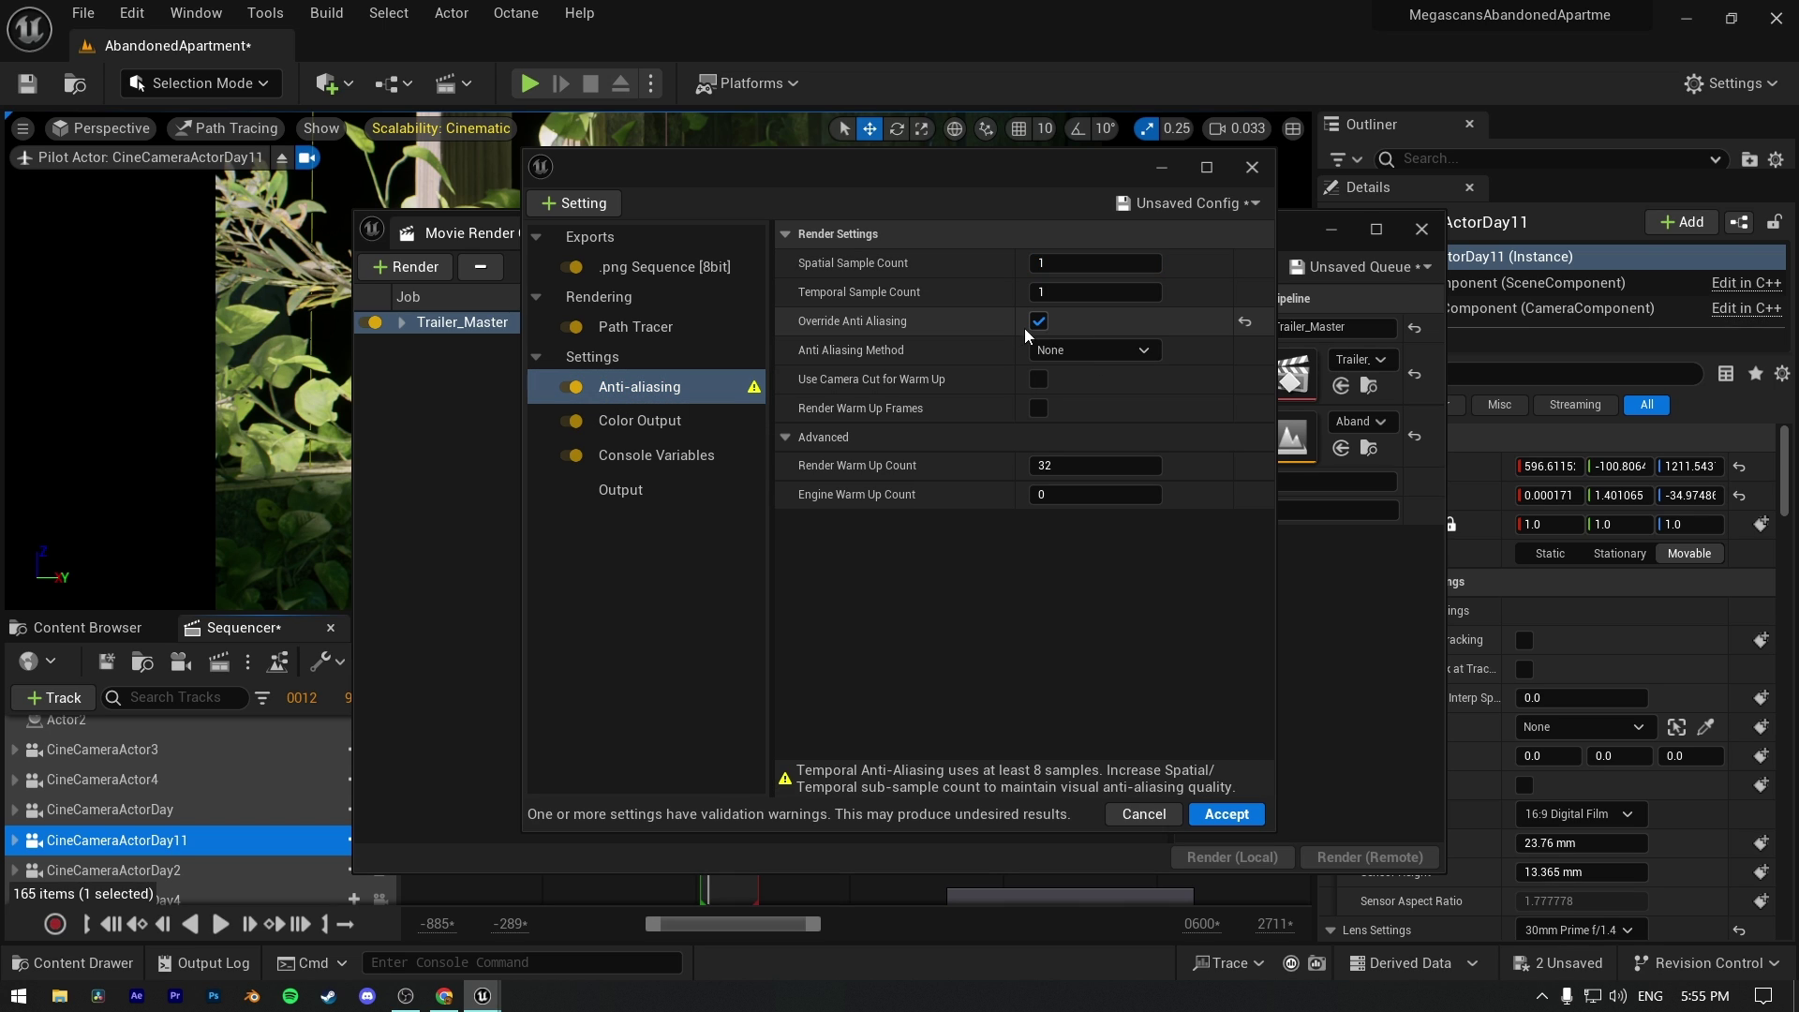
{"action": "left_click", "coordinate": [1071, 353]}
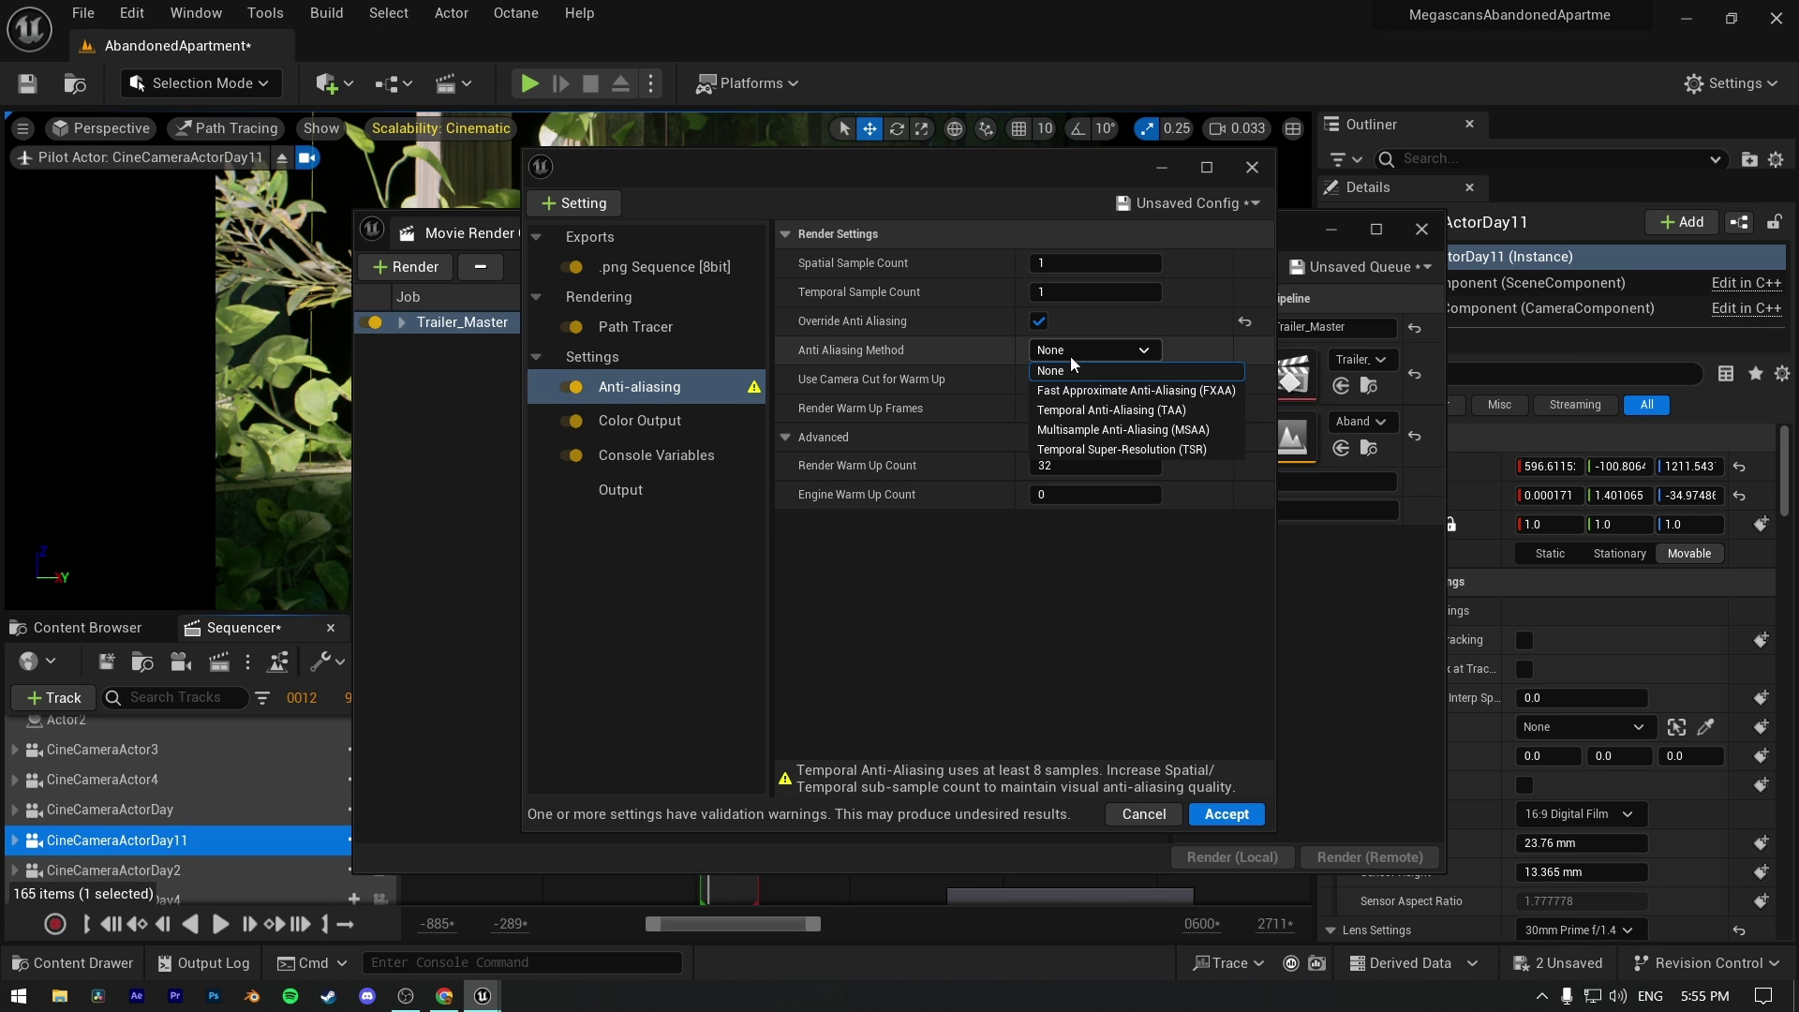
{"action": "left_click", "coordinate": [1115, 456]}
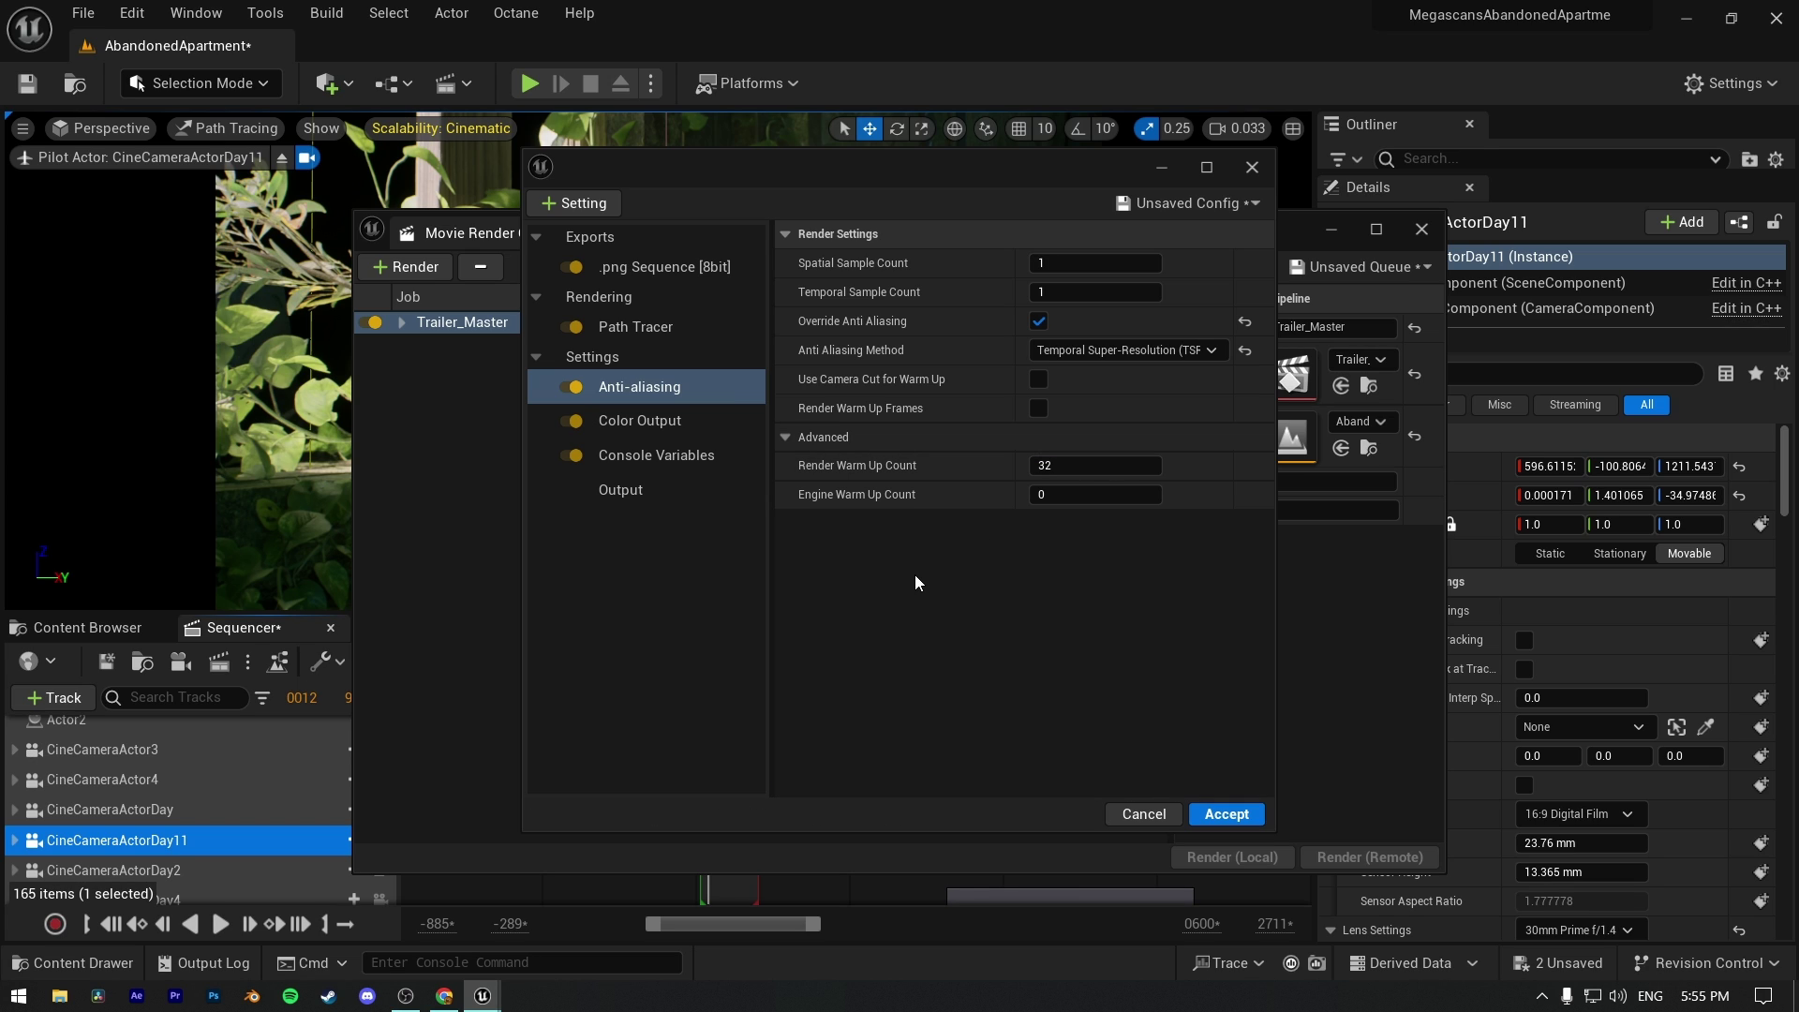
{"action": "left_click", "coordinate": [1047, 261]}
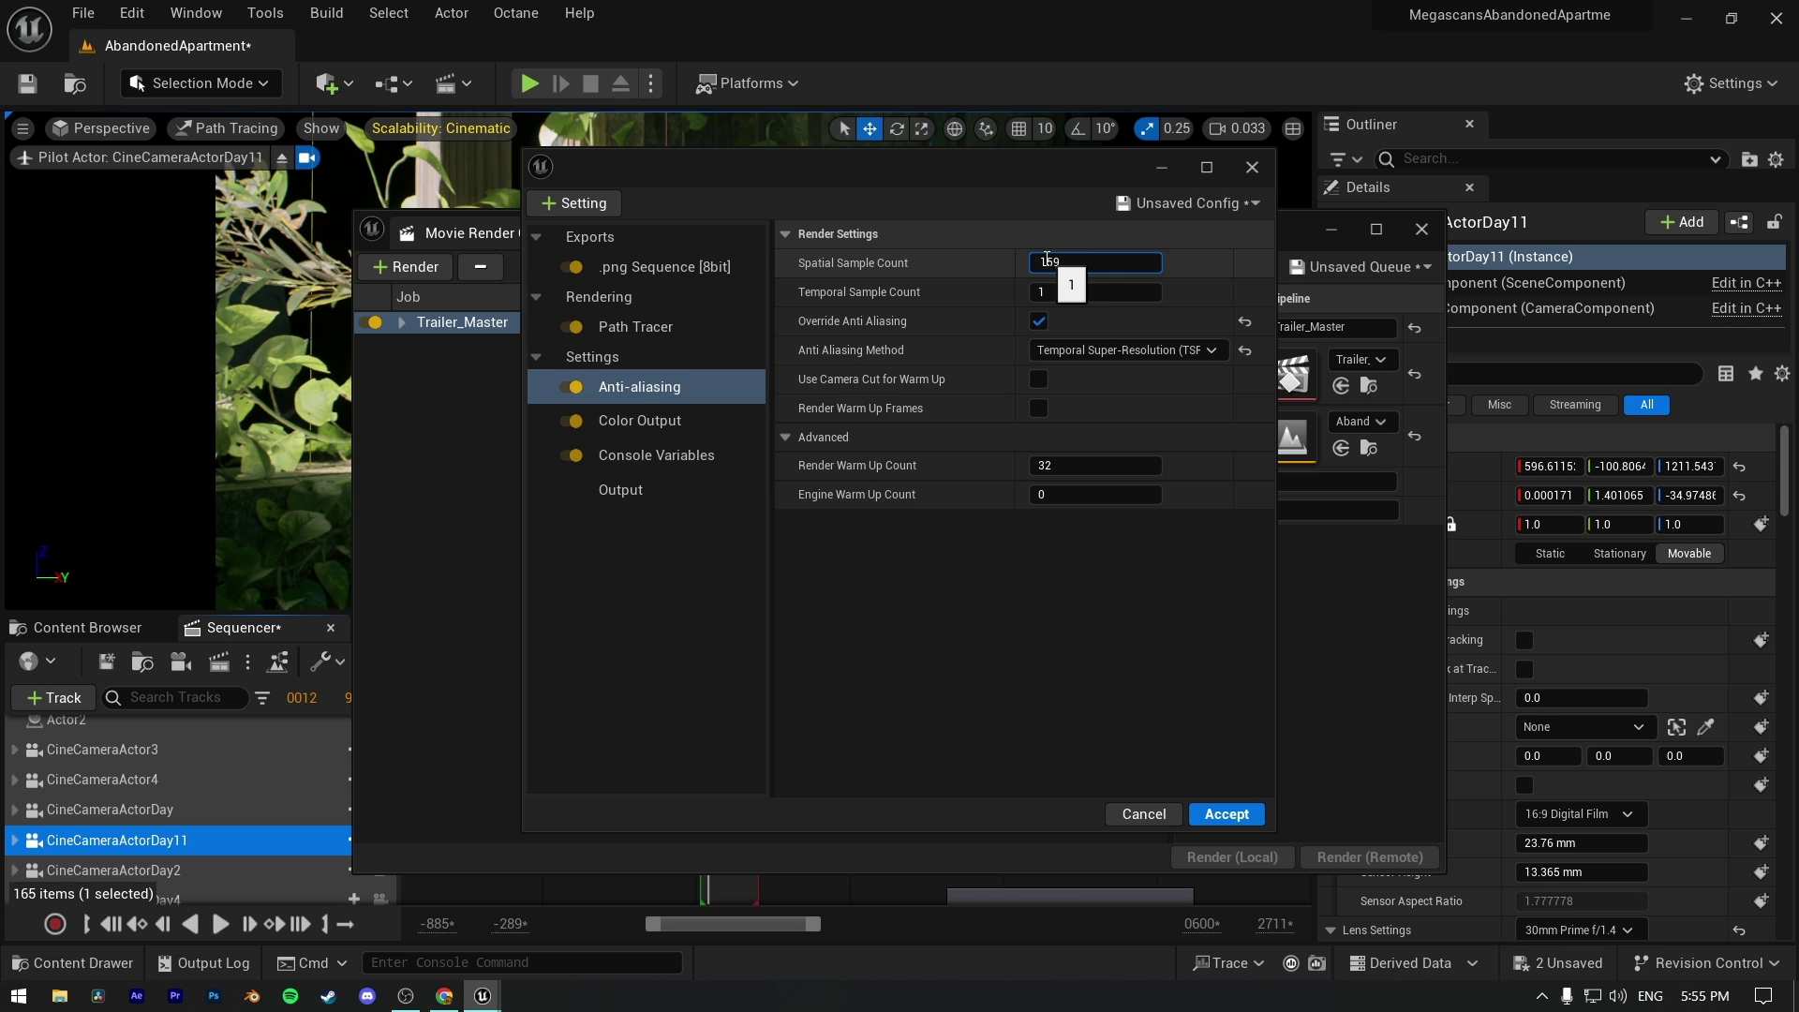
{"action": "type", "text": "159"}
{"action": "key", "text": "Return"}
{"action": "left_click", "coordinate": [1061, 289]}
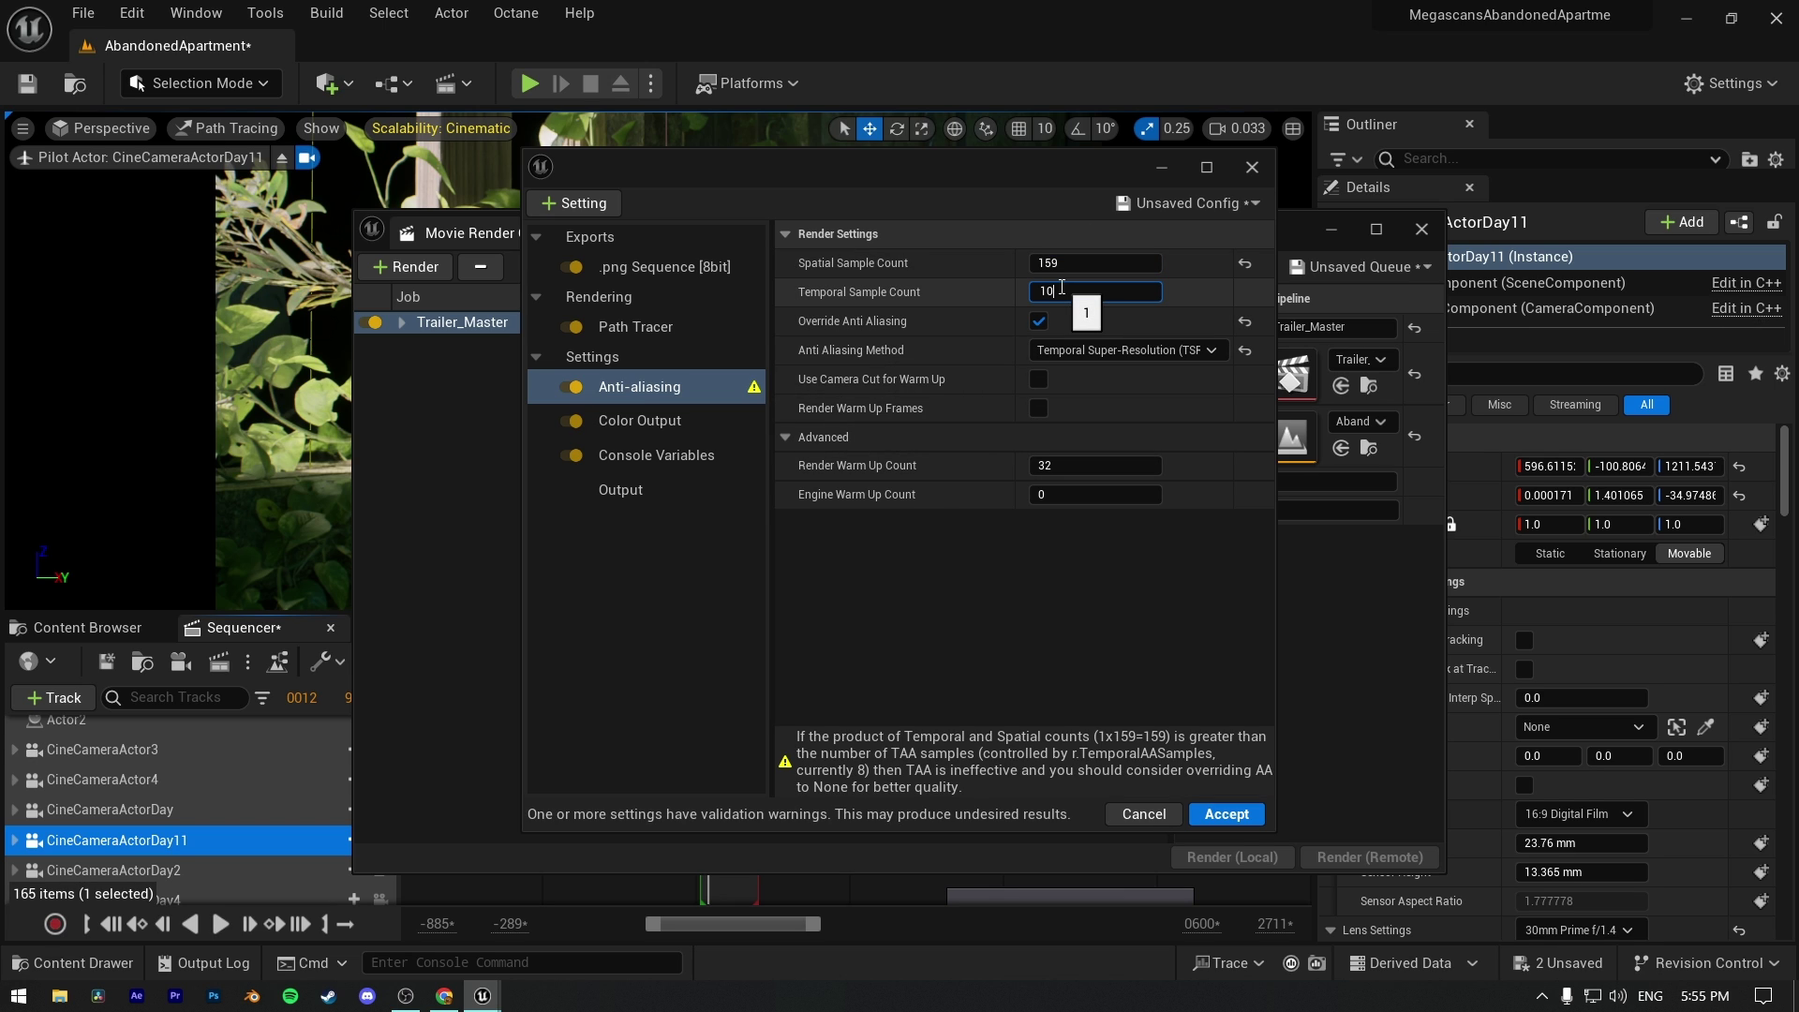
{"action": "key", "text": "Return"}
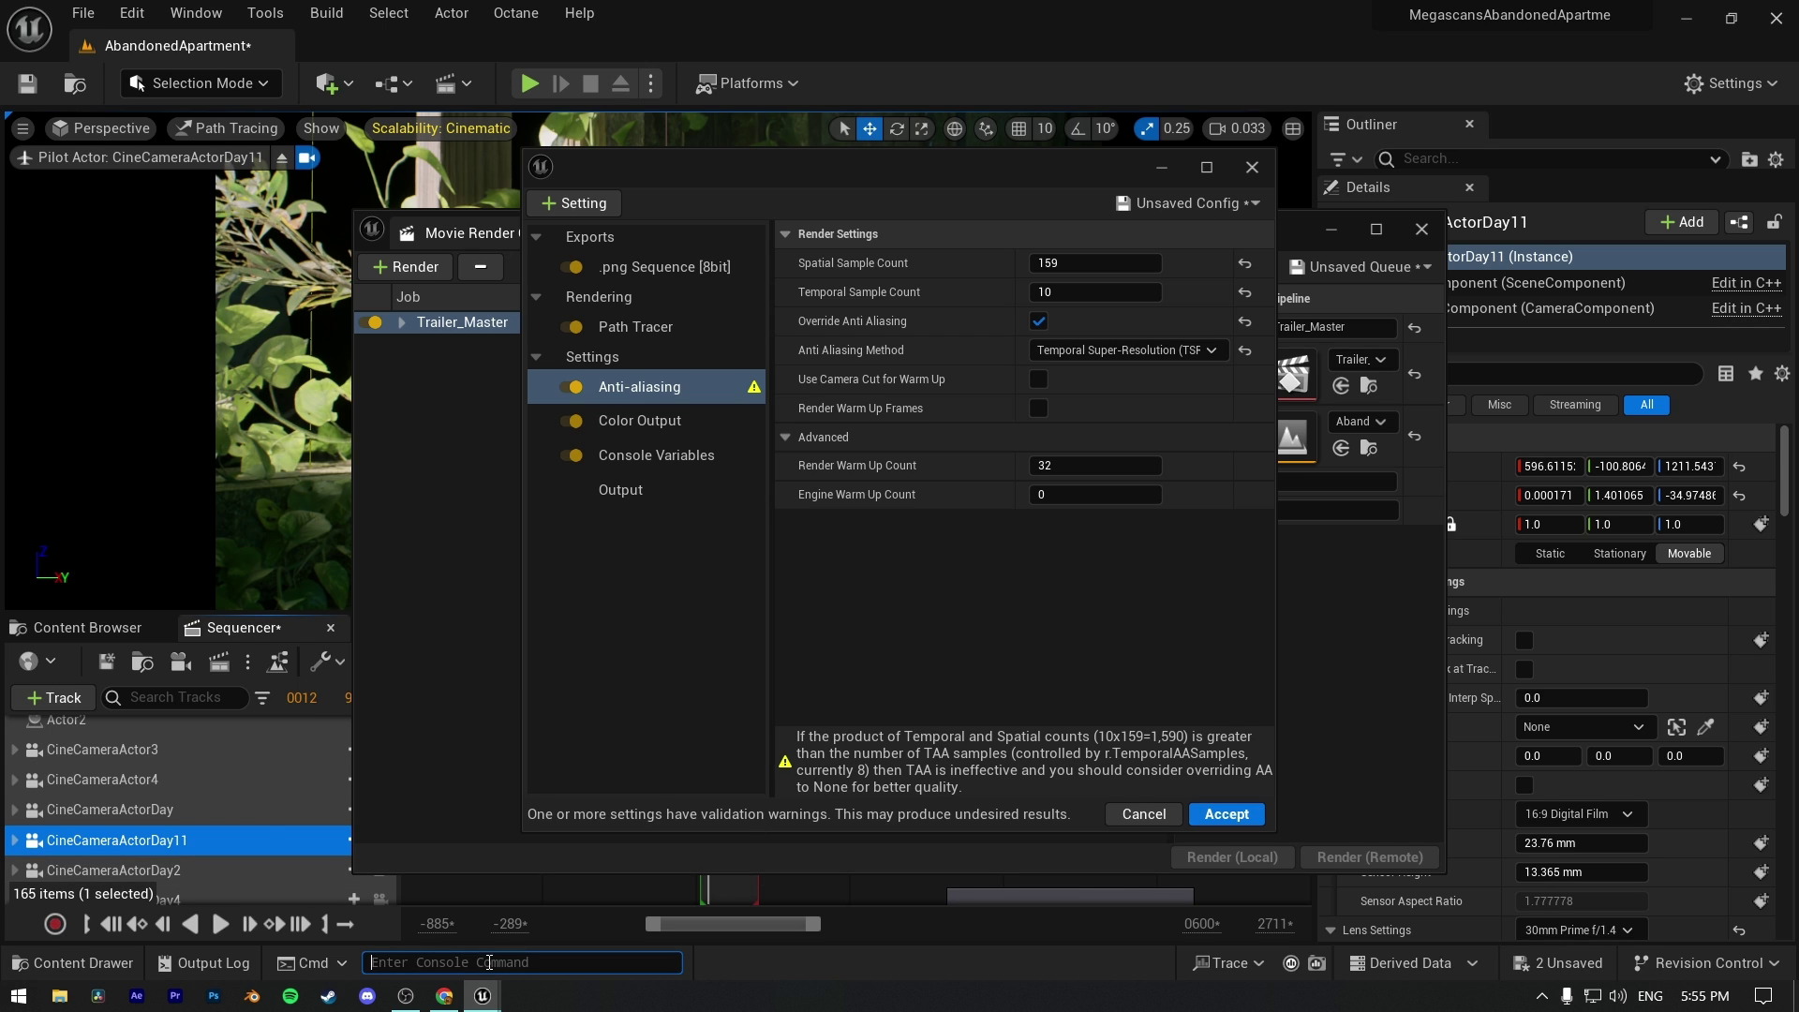
- Run the console command r.TemporalAASamples 200 to clear the validation warning
{"action": "type", "text": "r."}
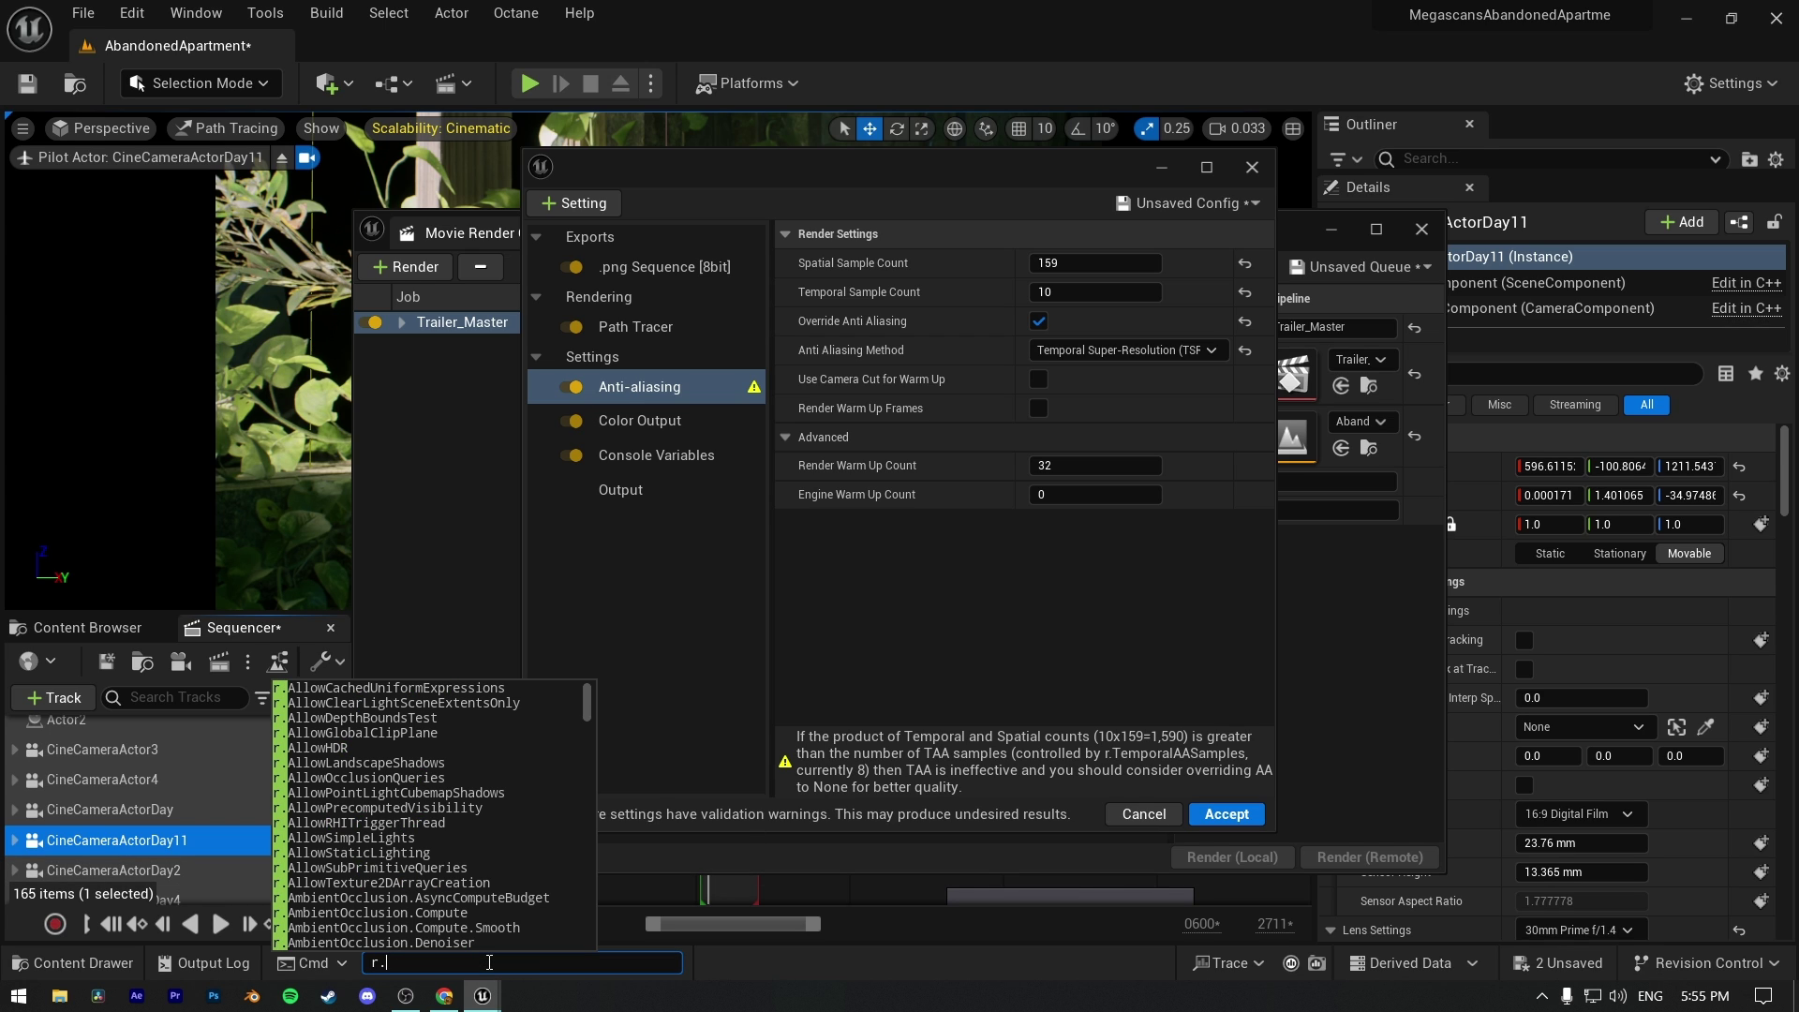
{"action": "type", "text": "tempora"}
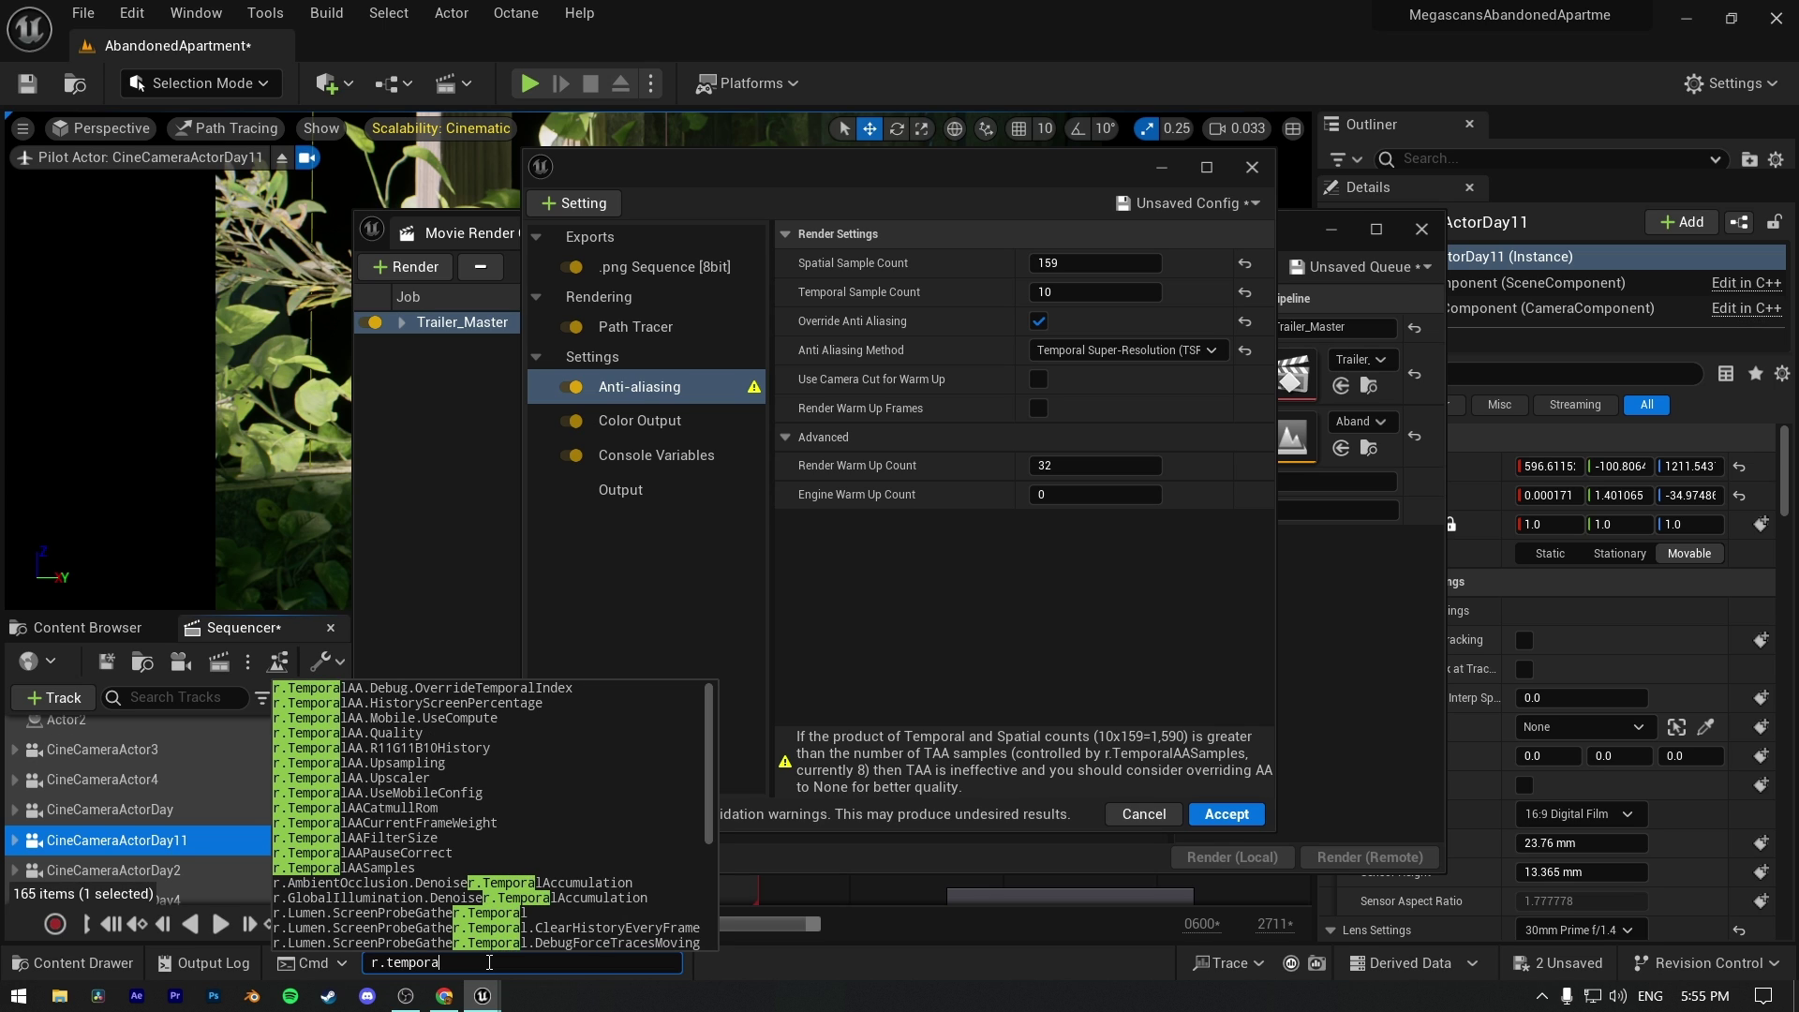
{"action": "type", "text": "laasam"}
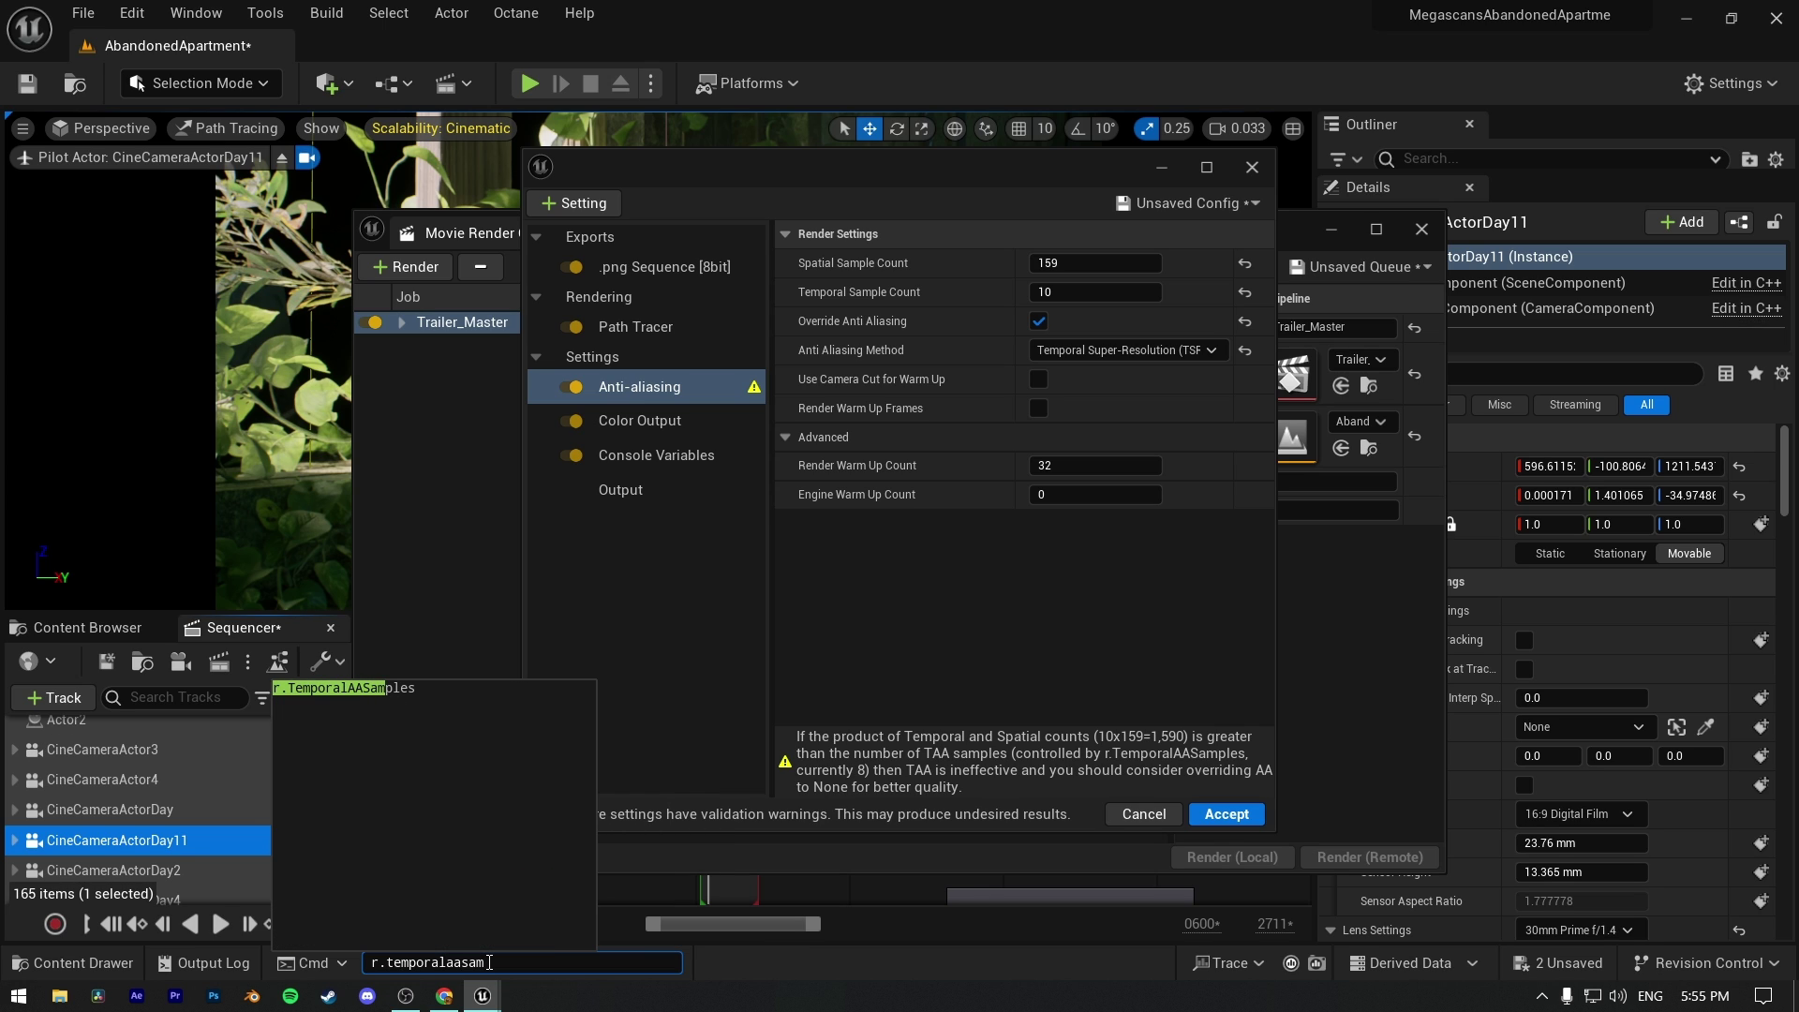
{"action": "key", "text": "Tab"}
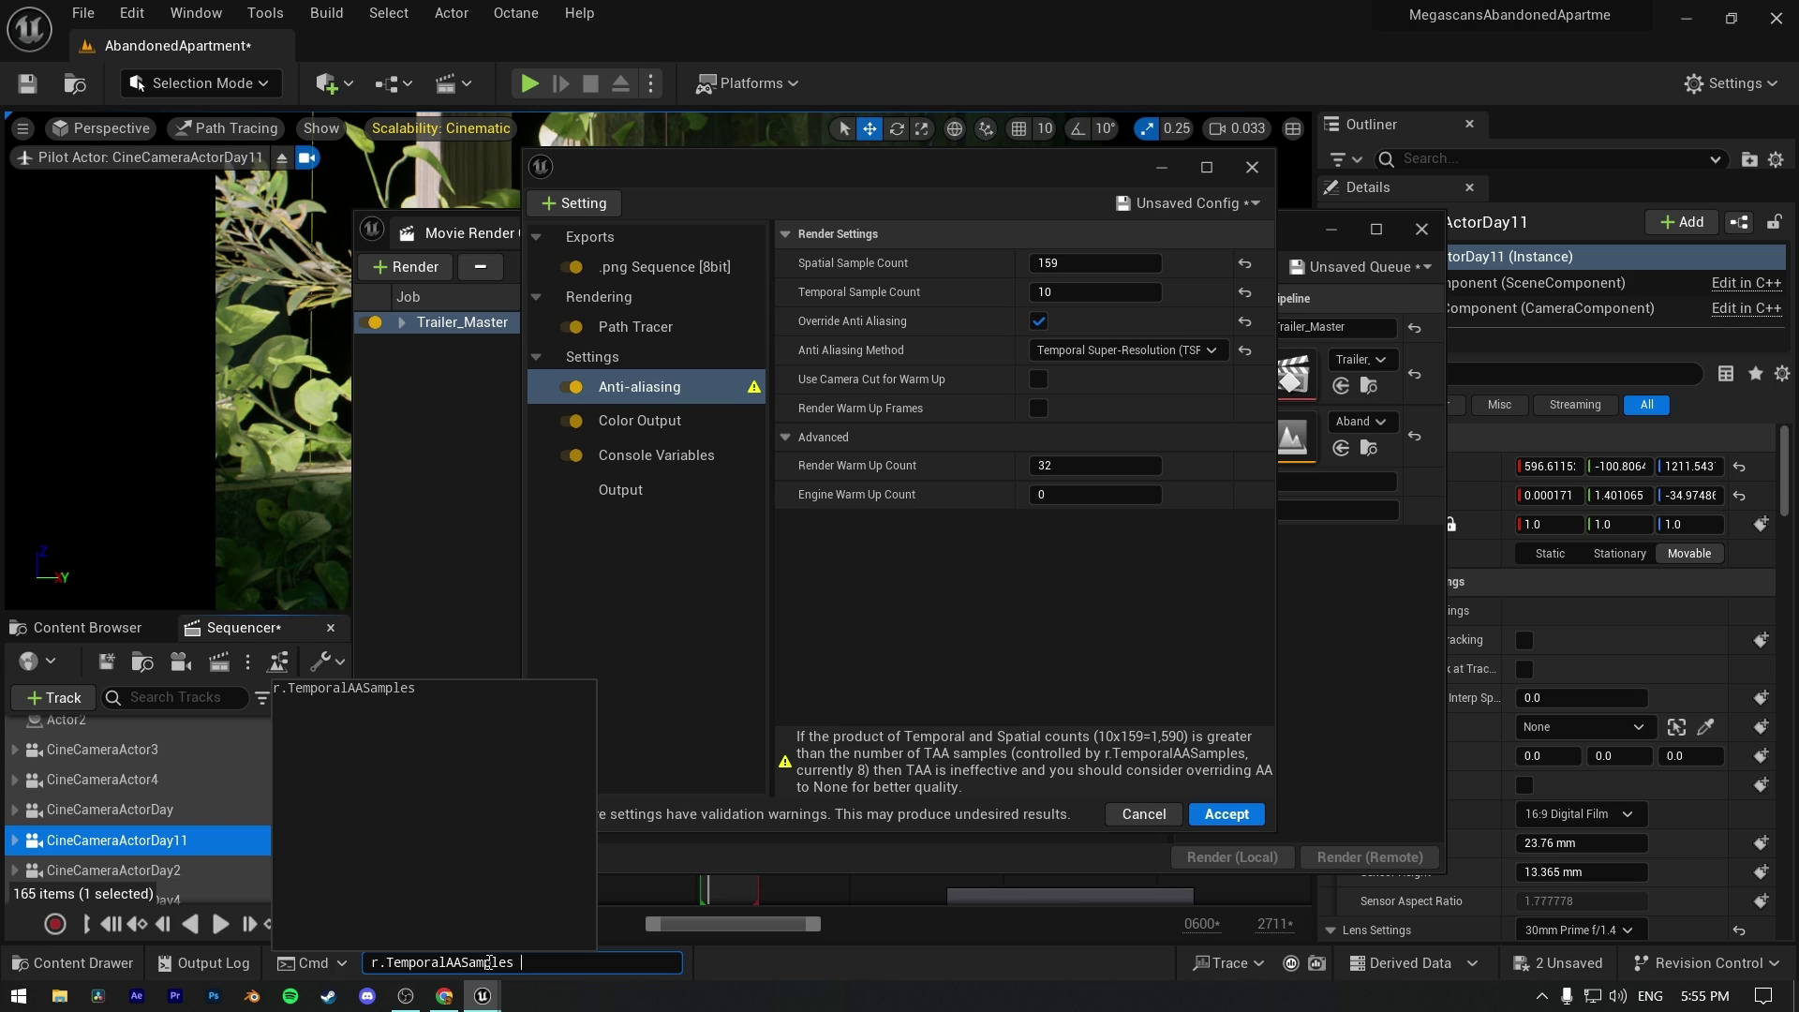
{"action": "type", "text": "2000"}
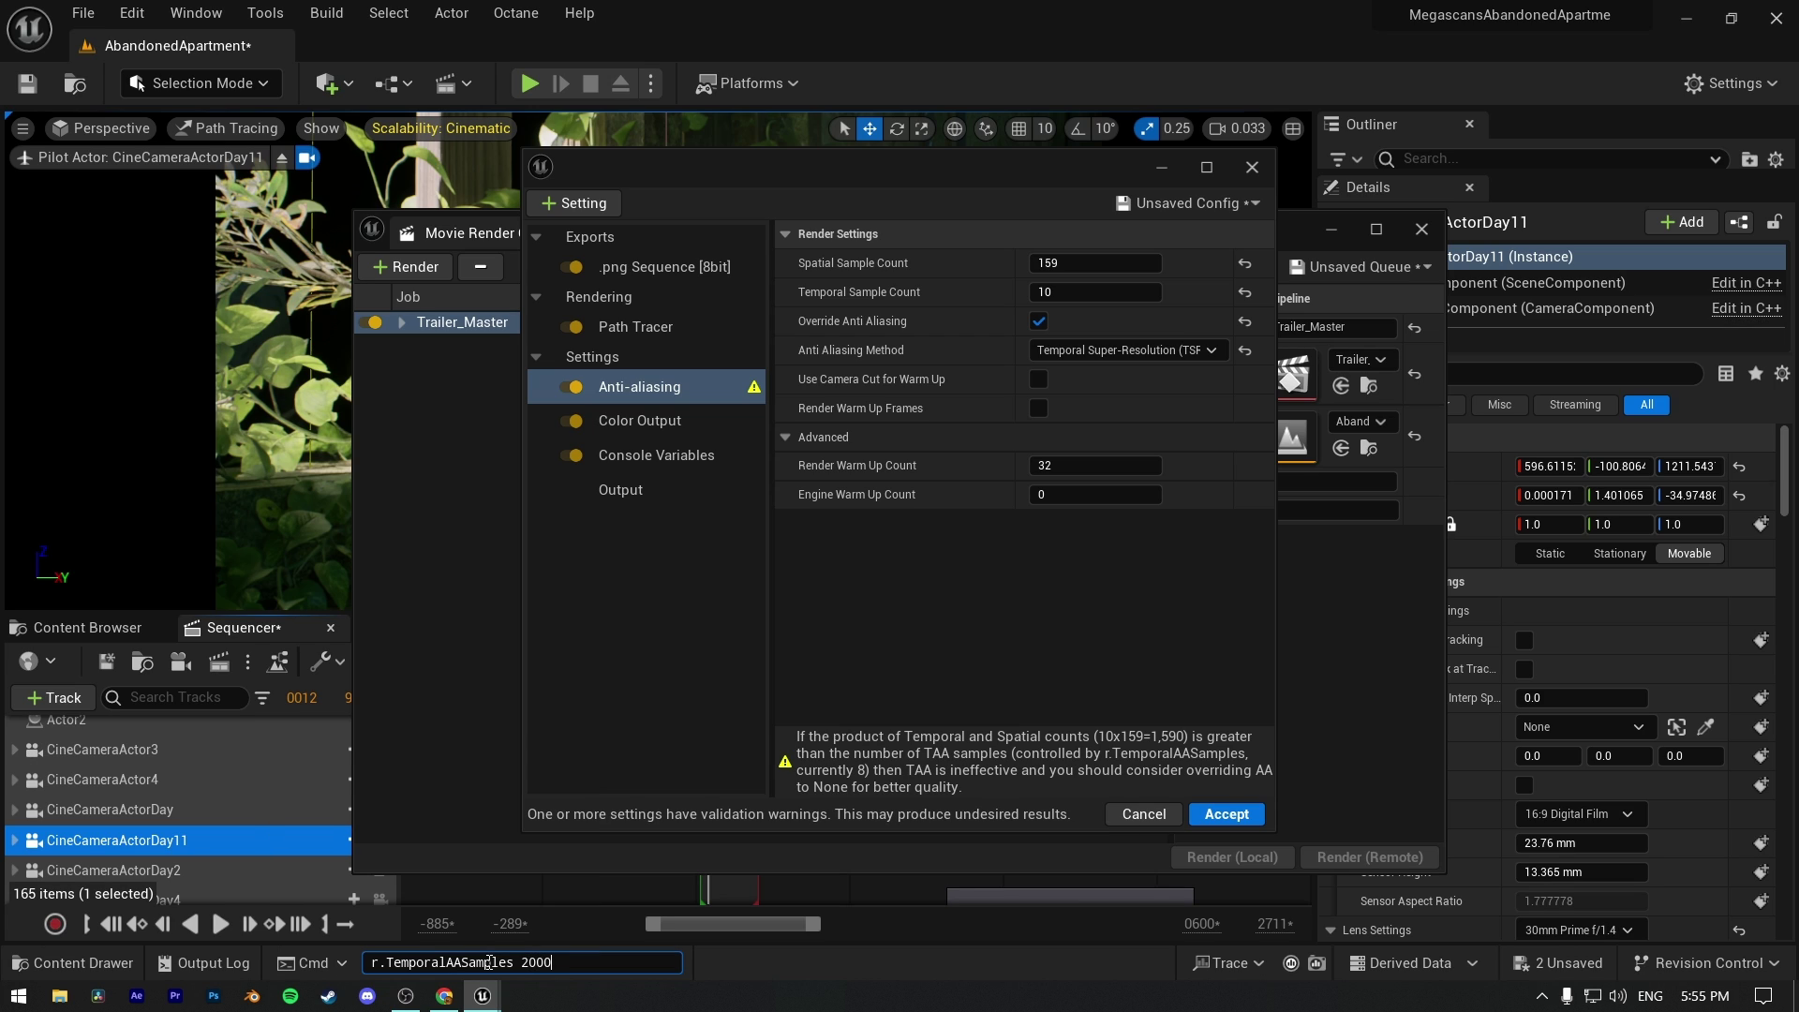
{"action": "key", "text": "Return"}
- Open Color Output's advanced options to turn on Disable Tone Curve
{"action": "left_click", "coordinate": [999, 660]}
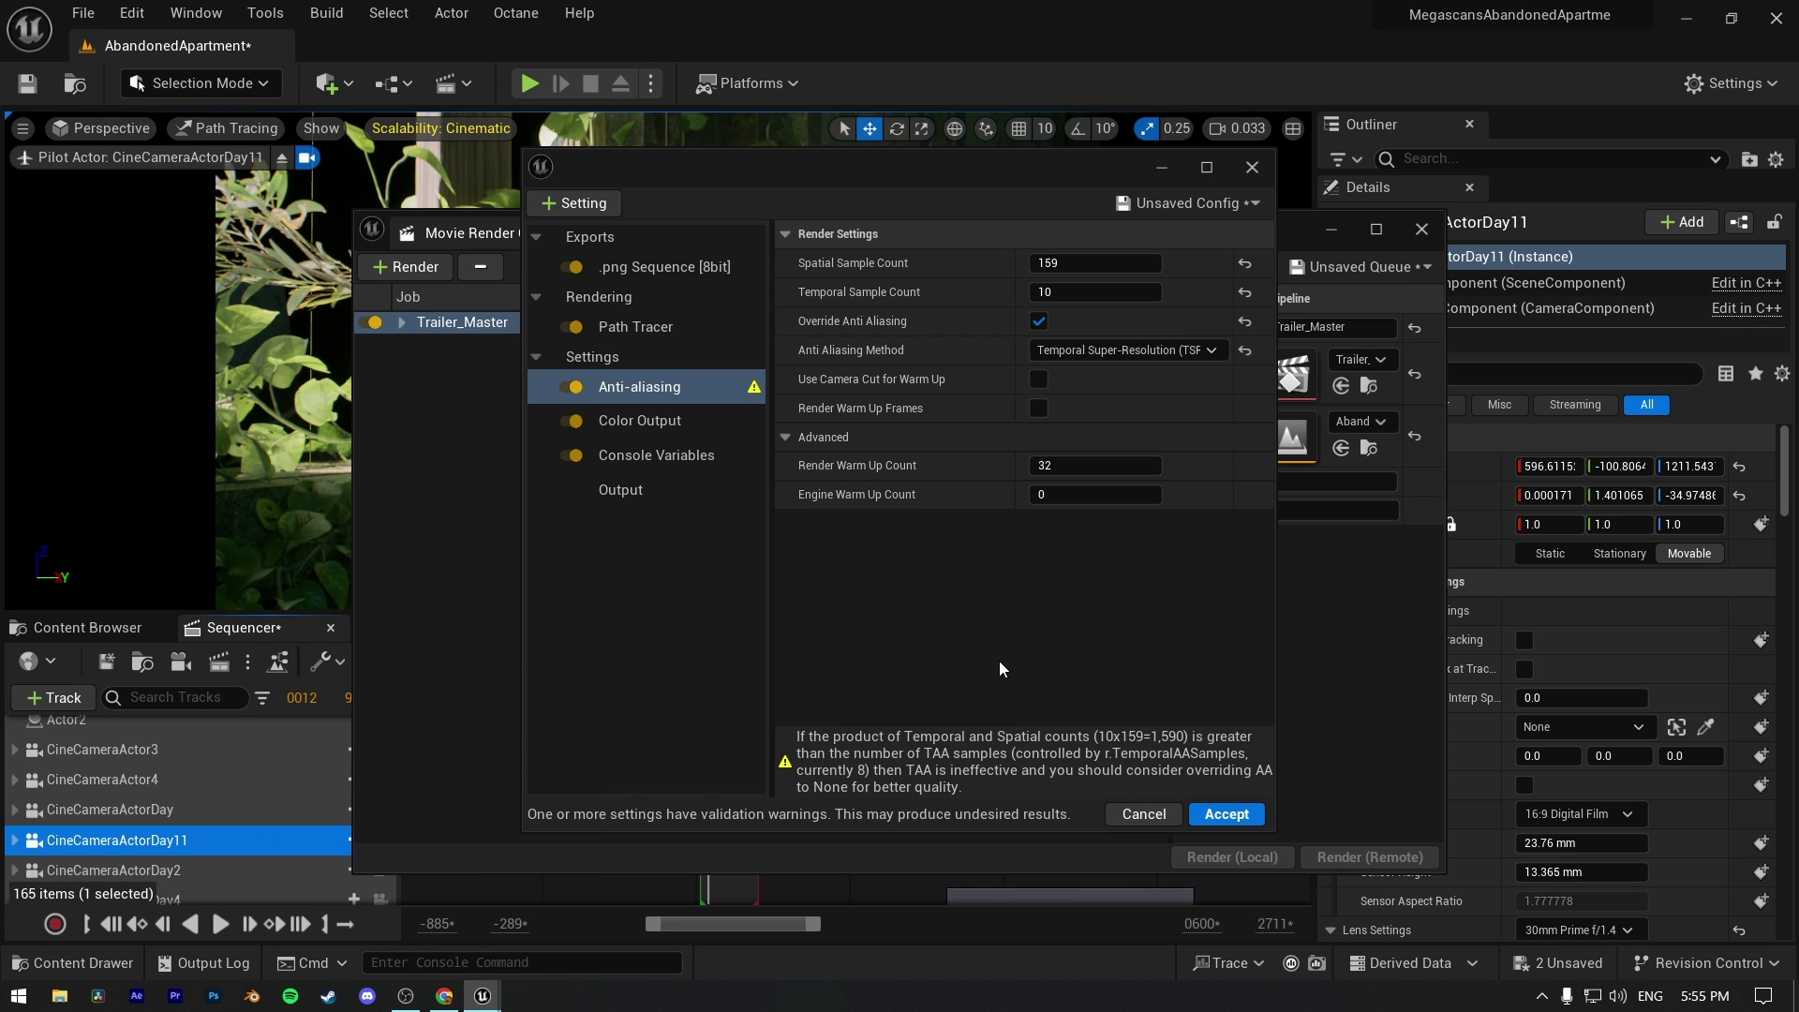
{"action": "double_click", "coordinate": [1040, 324]}
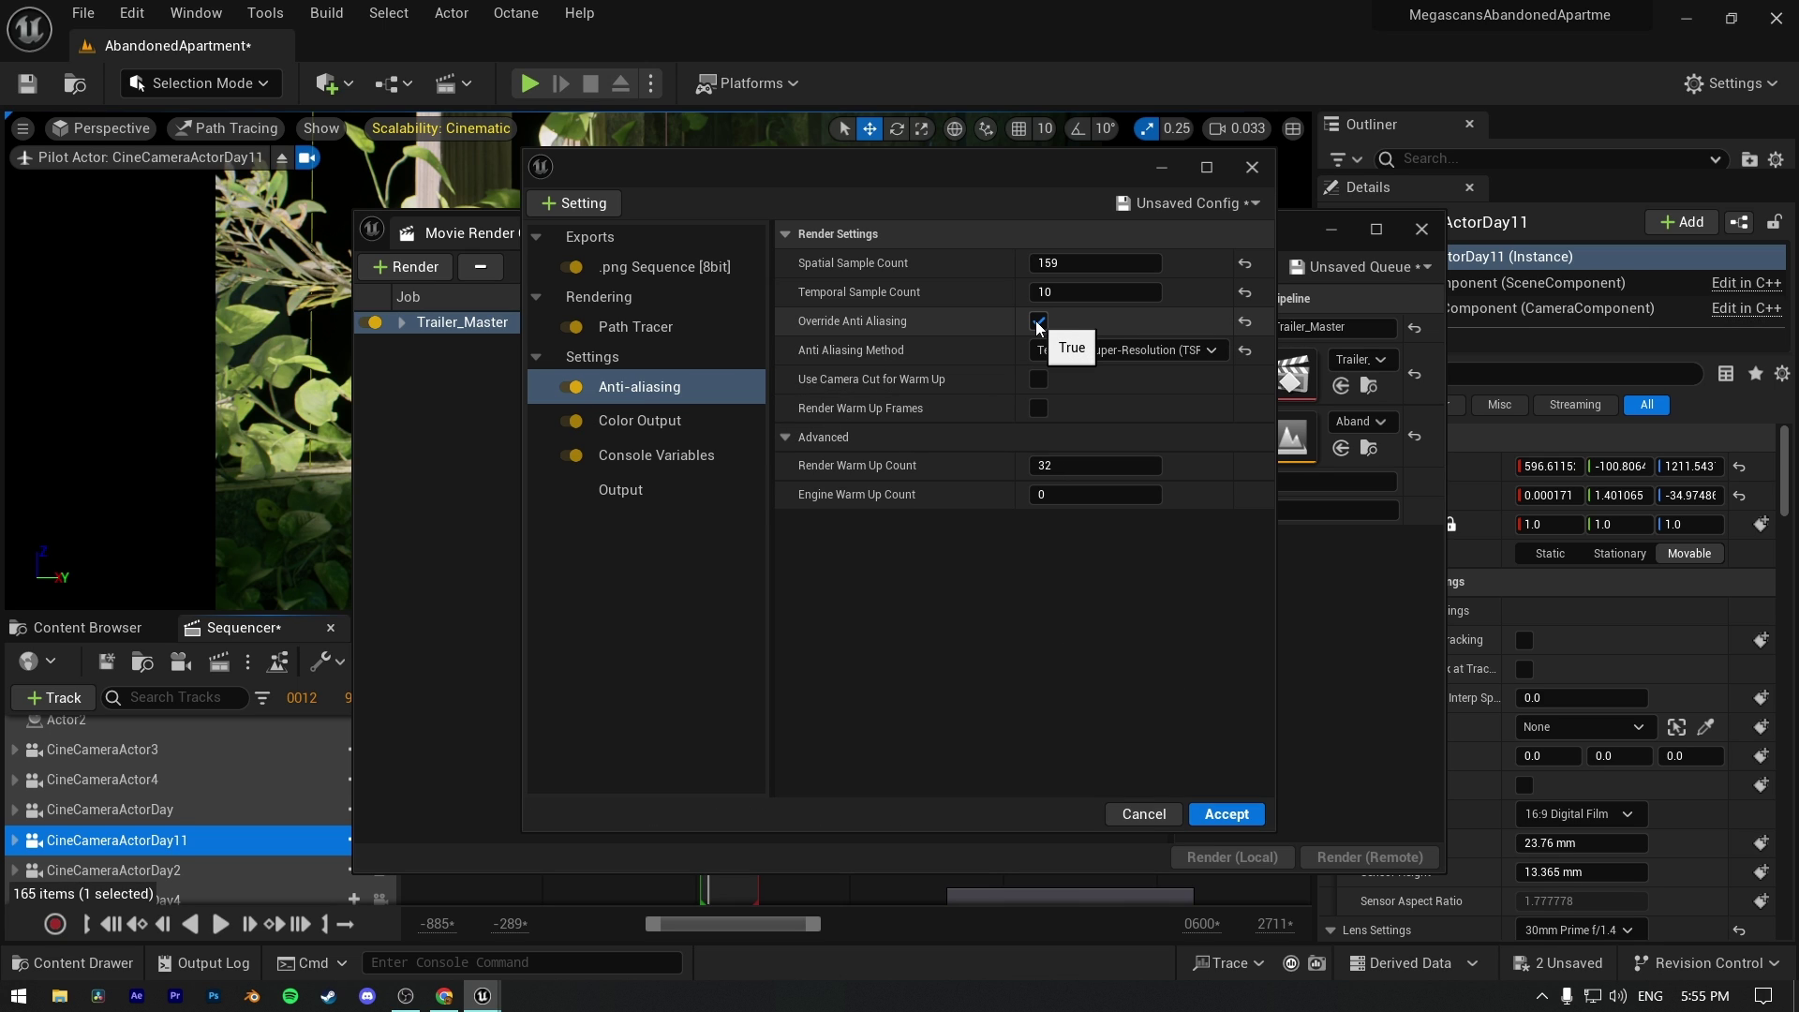
{"action": "left_click", "coordinate": [617, 420]}
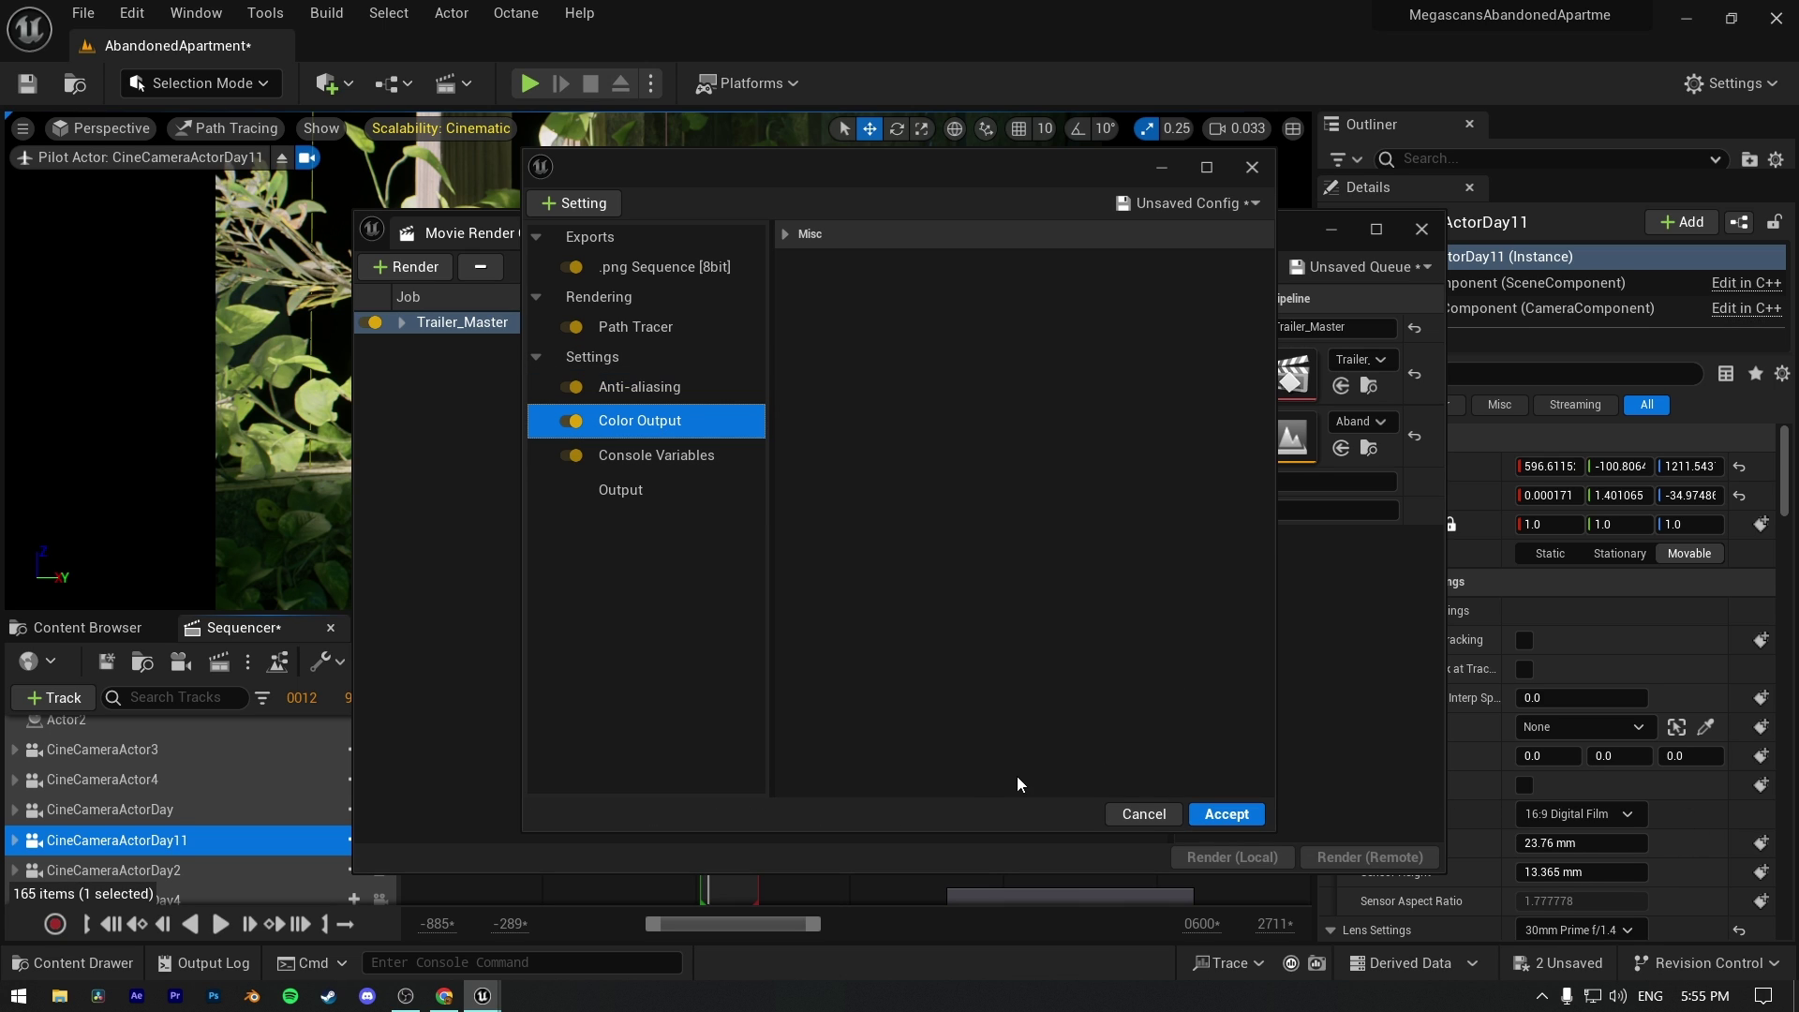
{"action": "left_click", "coordinate": [794, 234]}
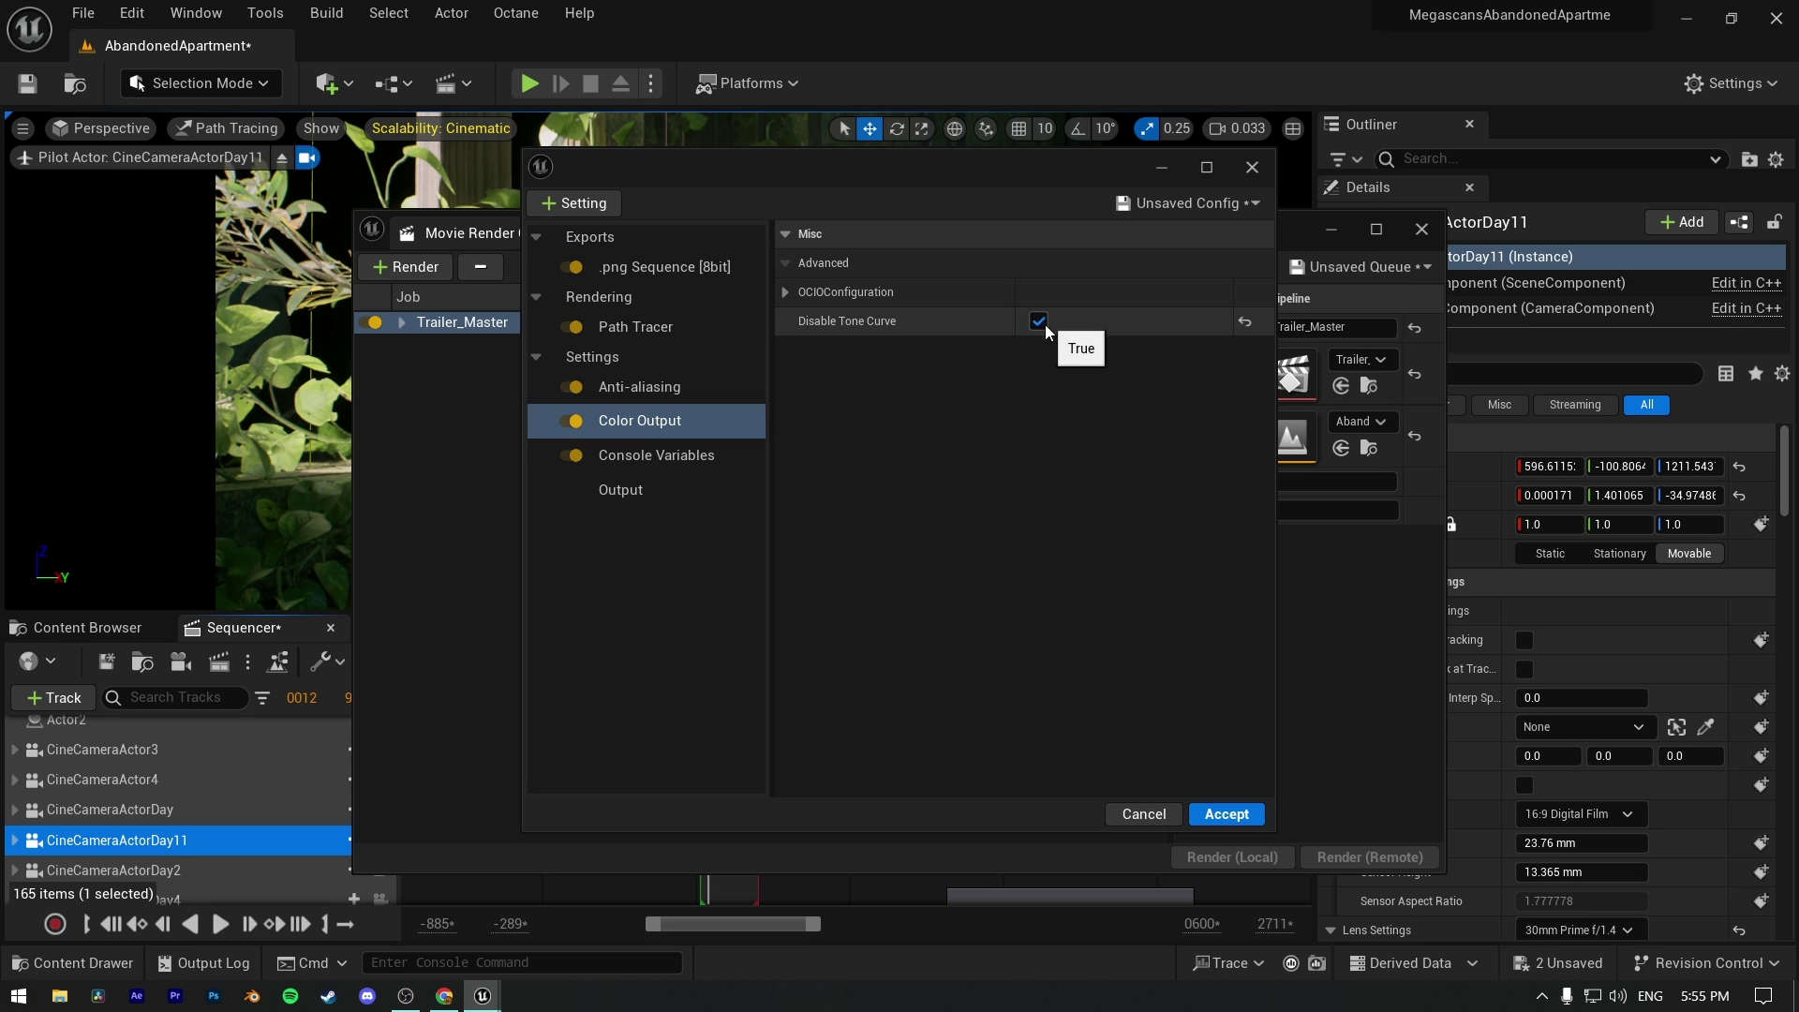
- Add four console variable entries and set the first to r.ScreenPercentage 150
{"action": "left_click", "coordinate": [647, 455]}
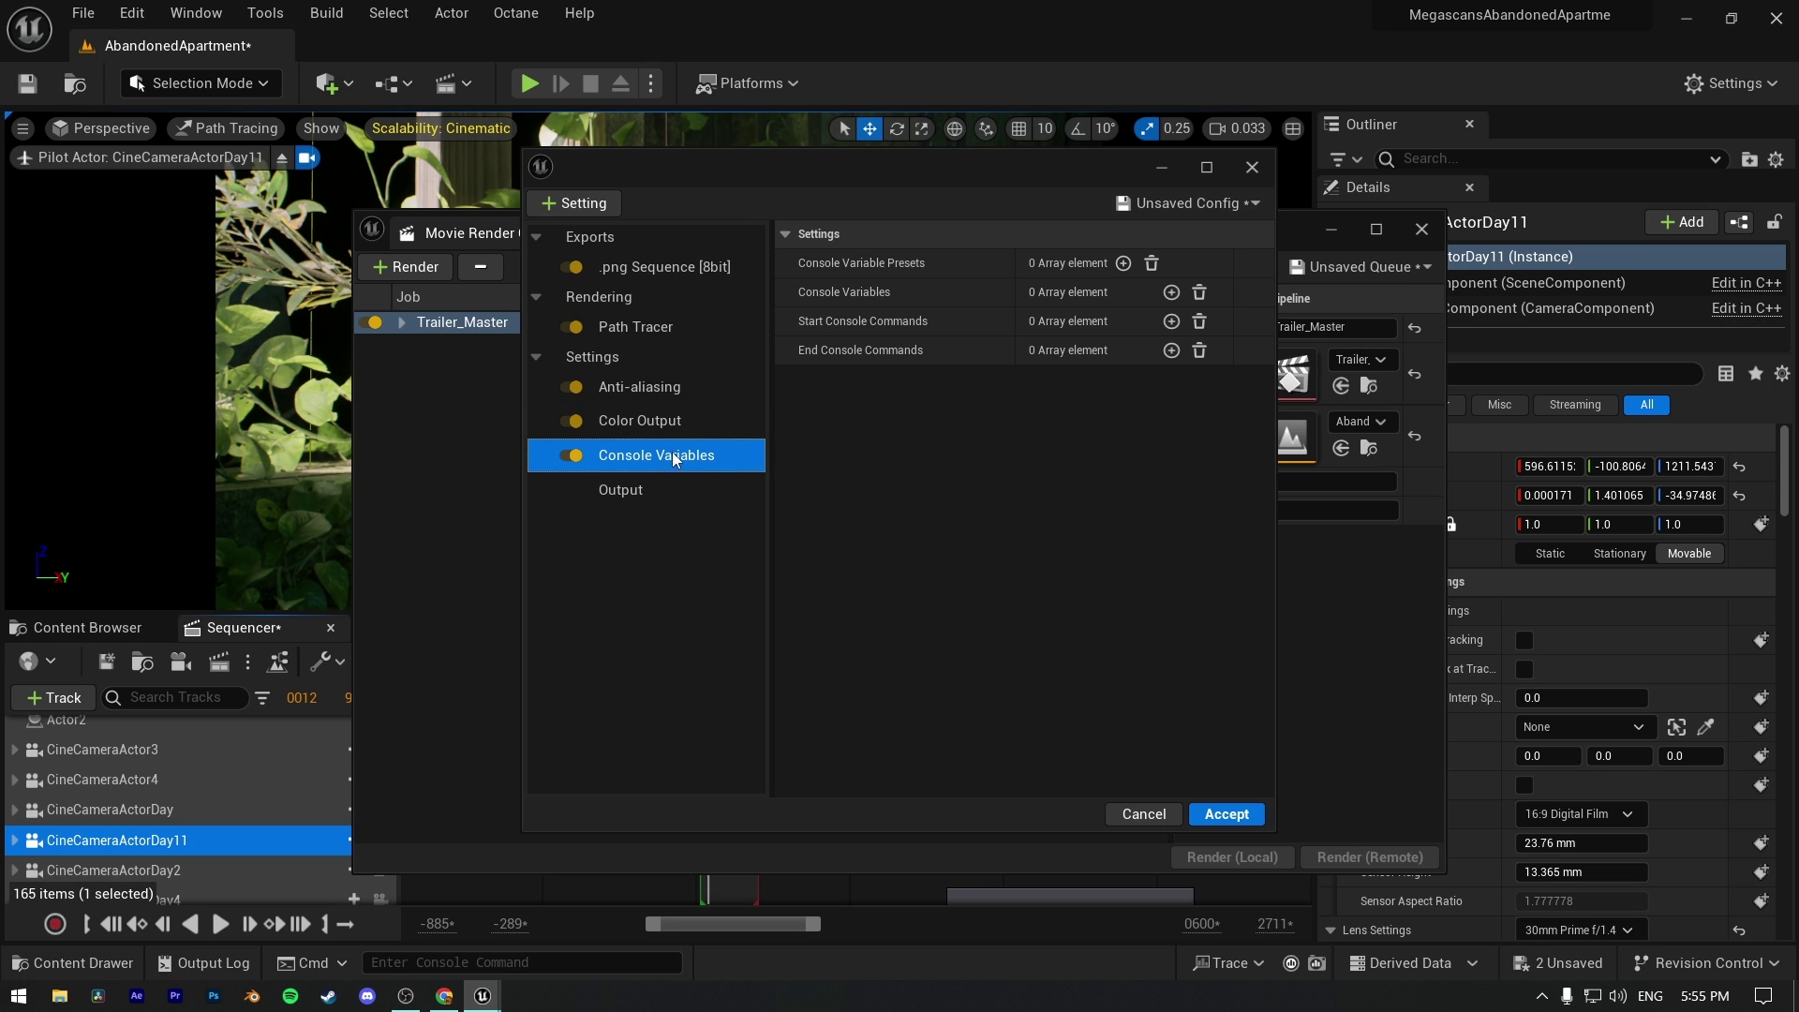
{"action": "left_click", "coordinate": [1171, 293]}
{"action": "left_click", "coordinate": [1171, 294]}
{"action": "left_click", "coordinate": [1171, 293]}
{"action": "left_click", "coordinate": [1171, 294]}
{"action": "left_click", "coordinate": [886, 324]}
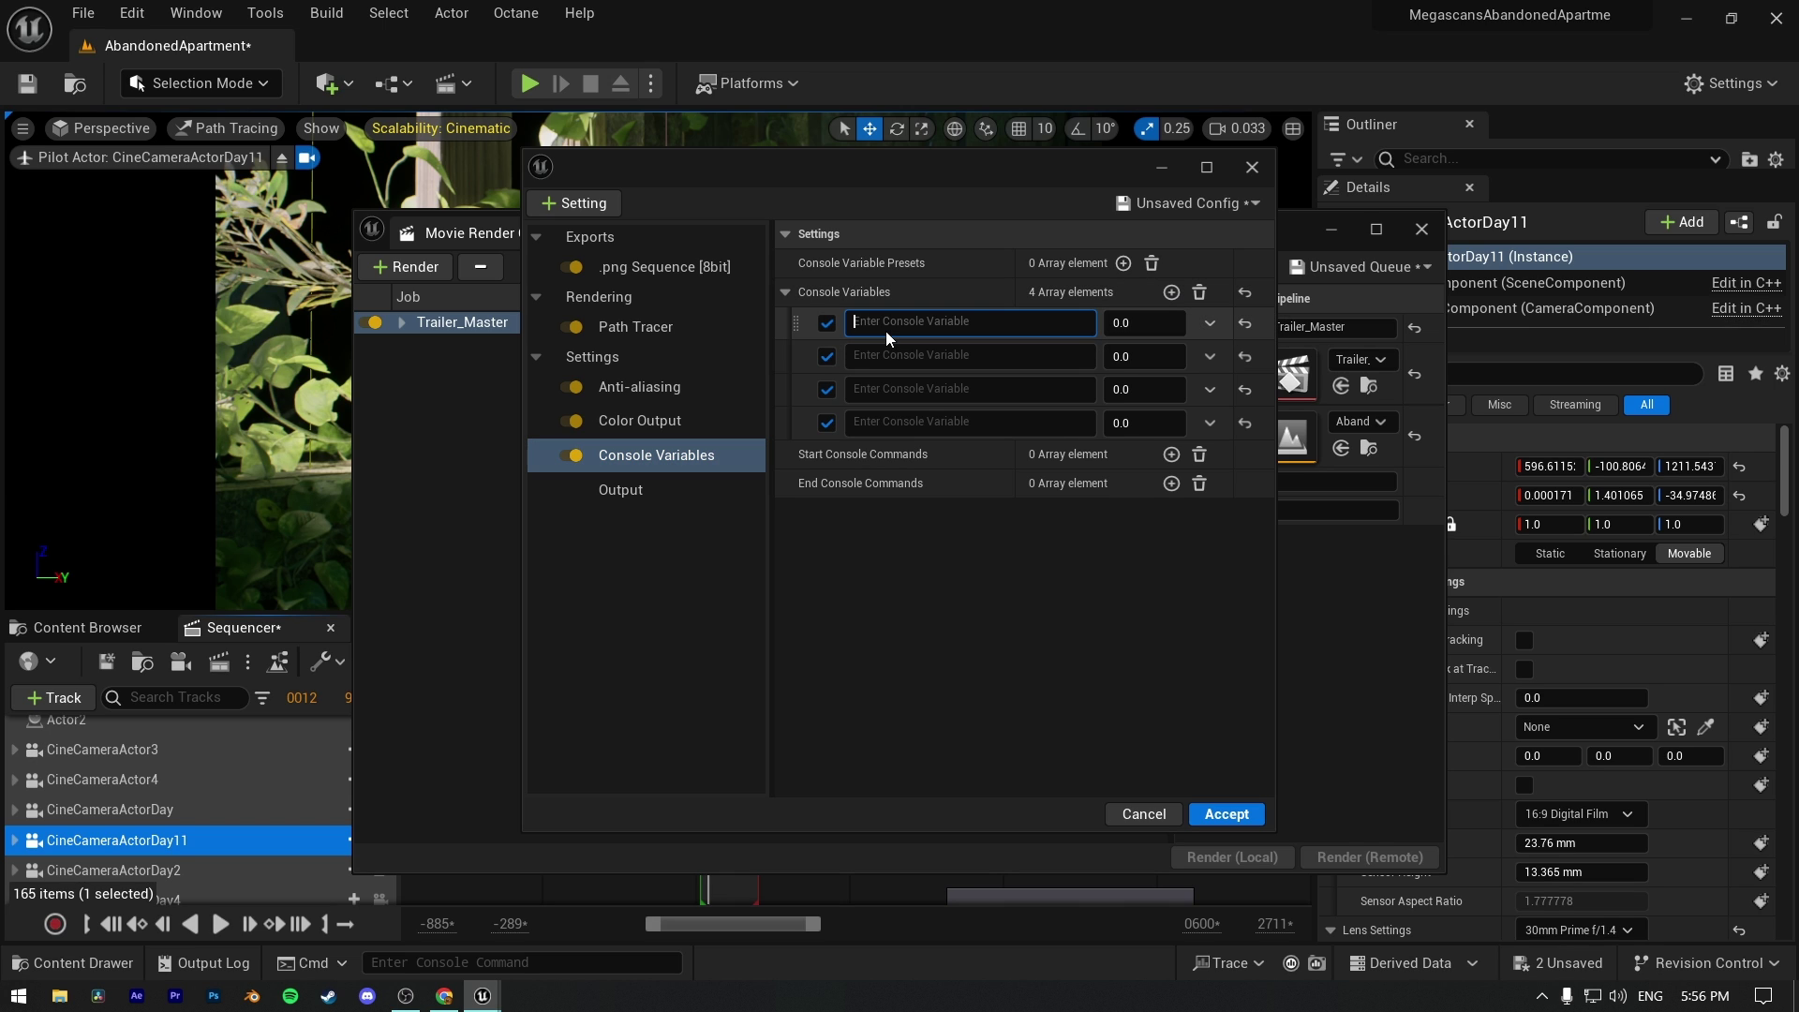
{"action": "type", "text": "r.scre"}
{"action": "key", "text": "Down"}
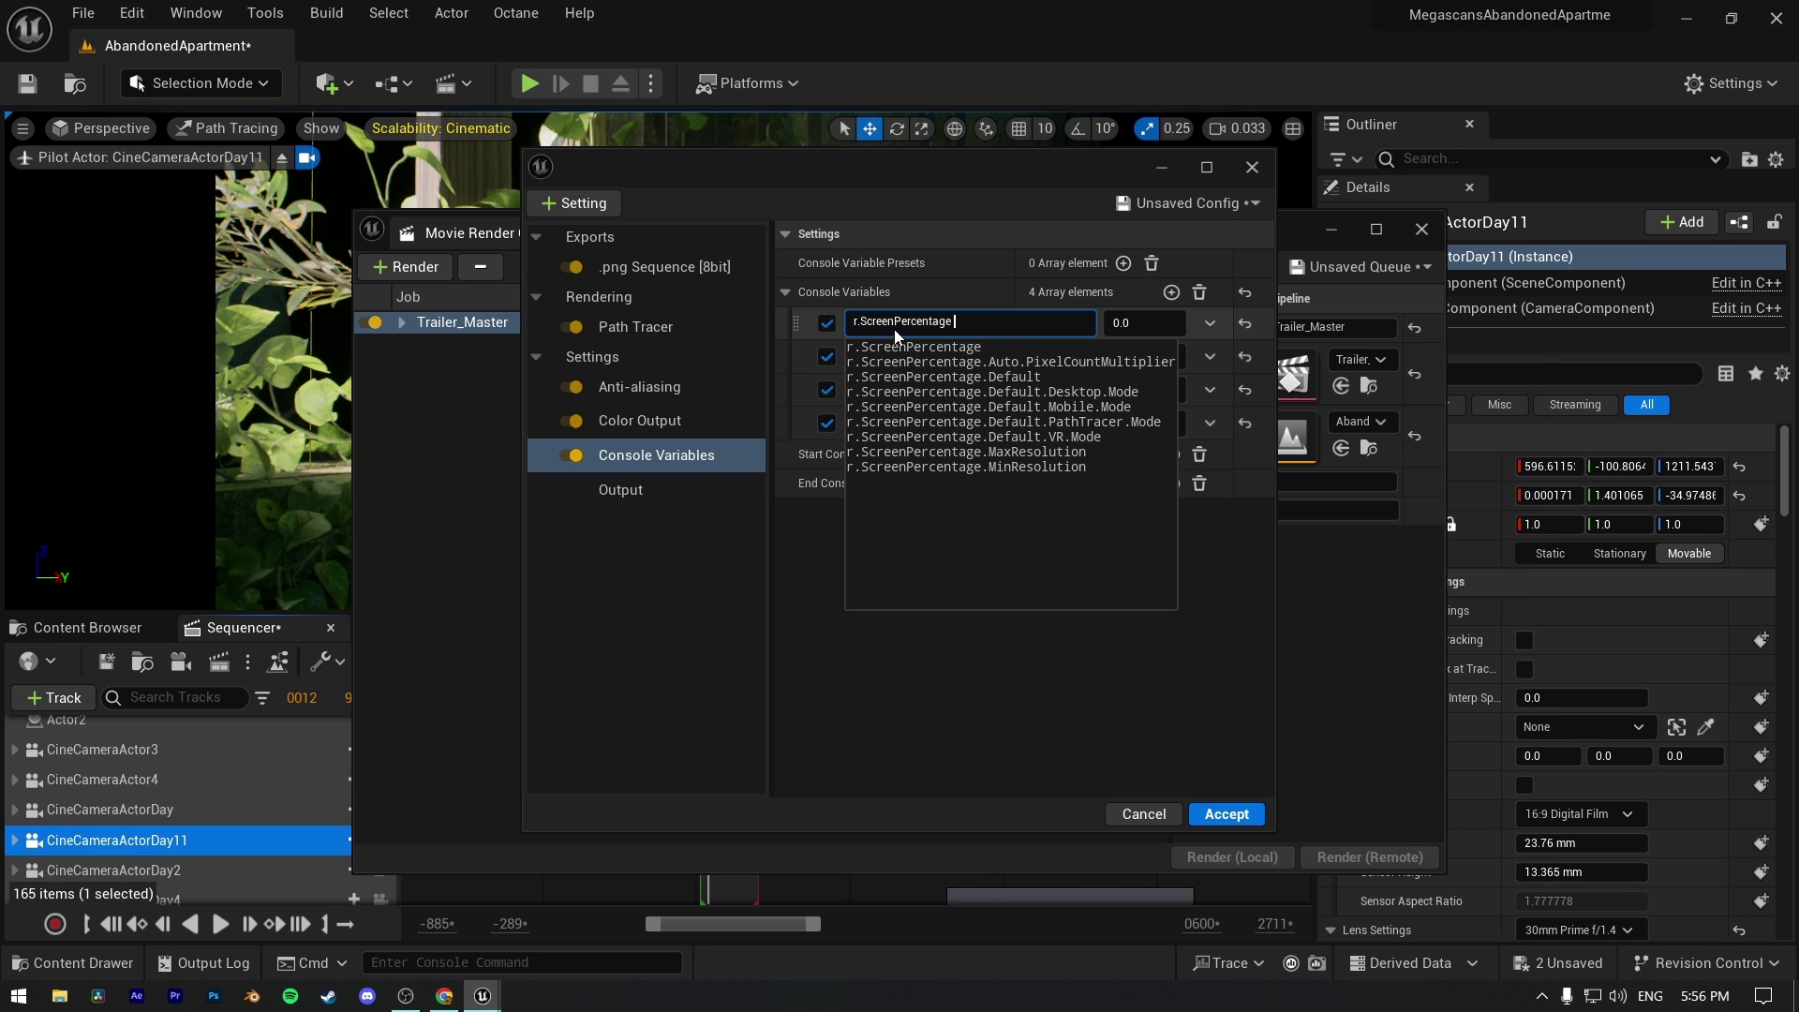
{"action": "key", "text": "Return"}
{"action": "left_click", "coordinate": [1160, 328]}
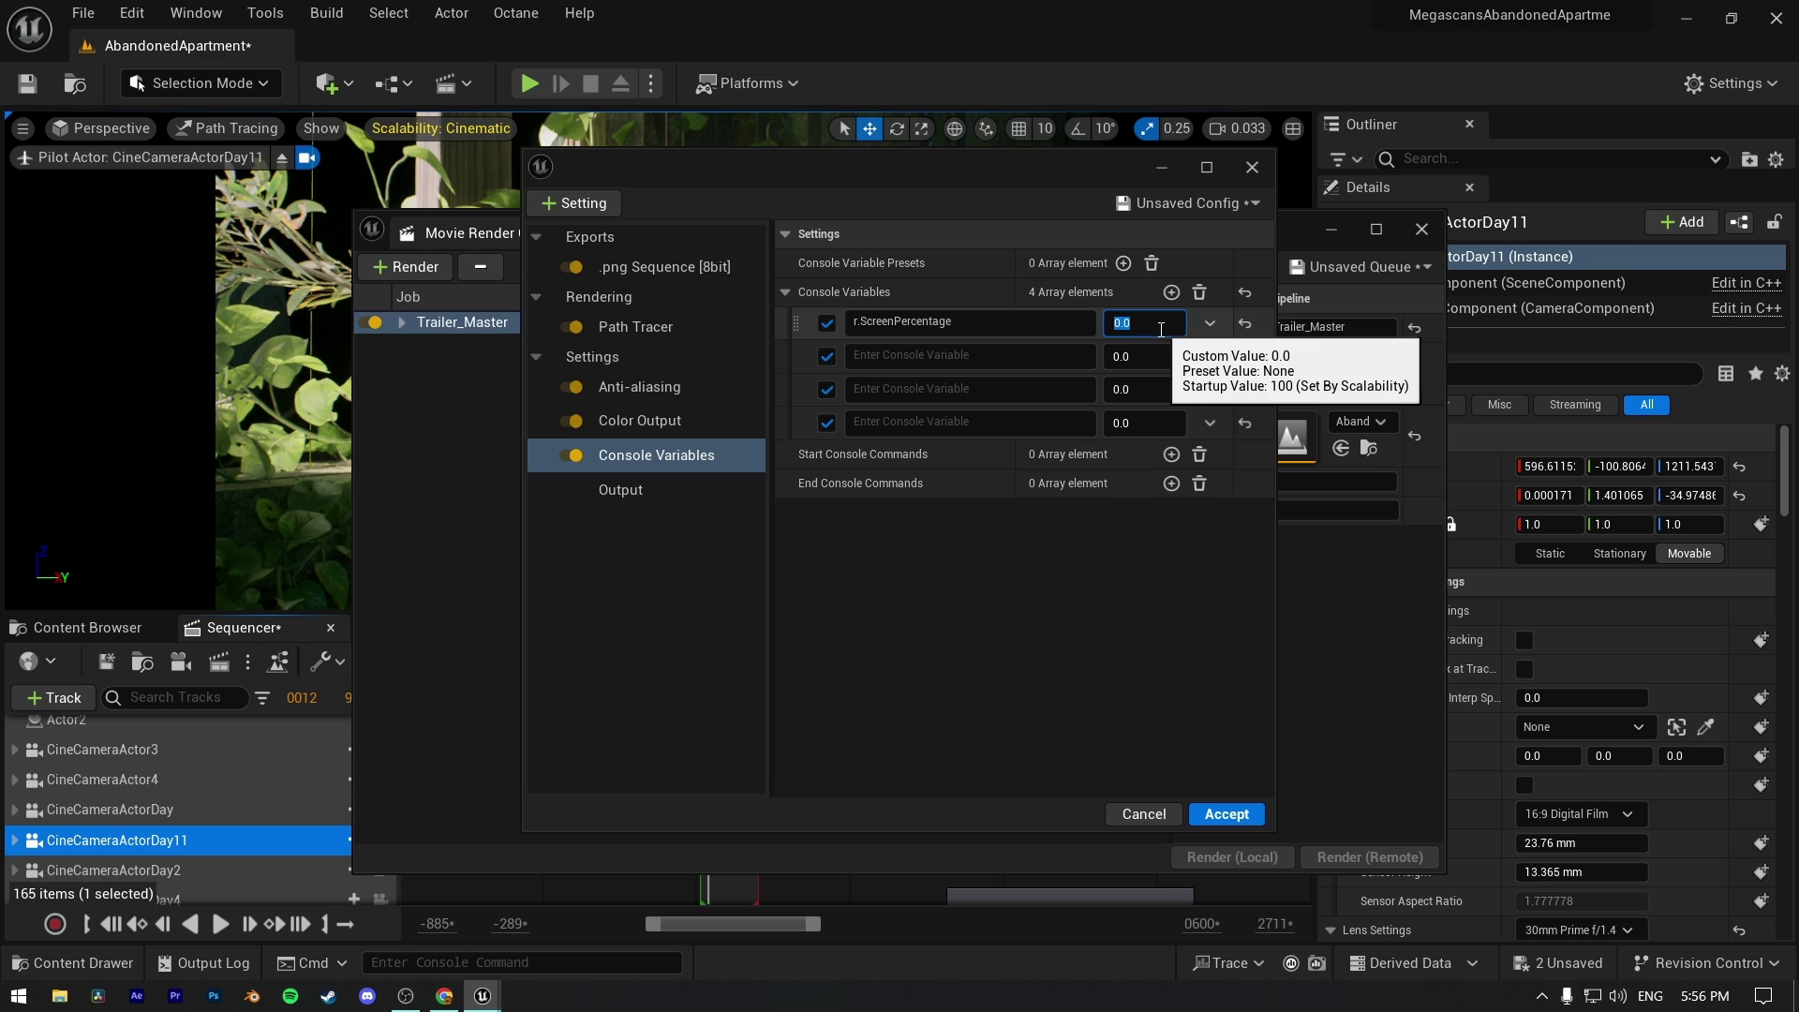
{"action": "type", "text": "150"}
- Set the second console variable to r.ShadowQuality with value 5
{"action": "left_click", "coordinate": [908, 356]}
{"action": "type", "text": "r.ss"}
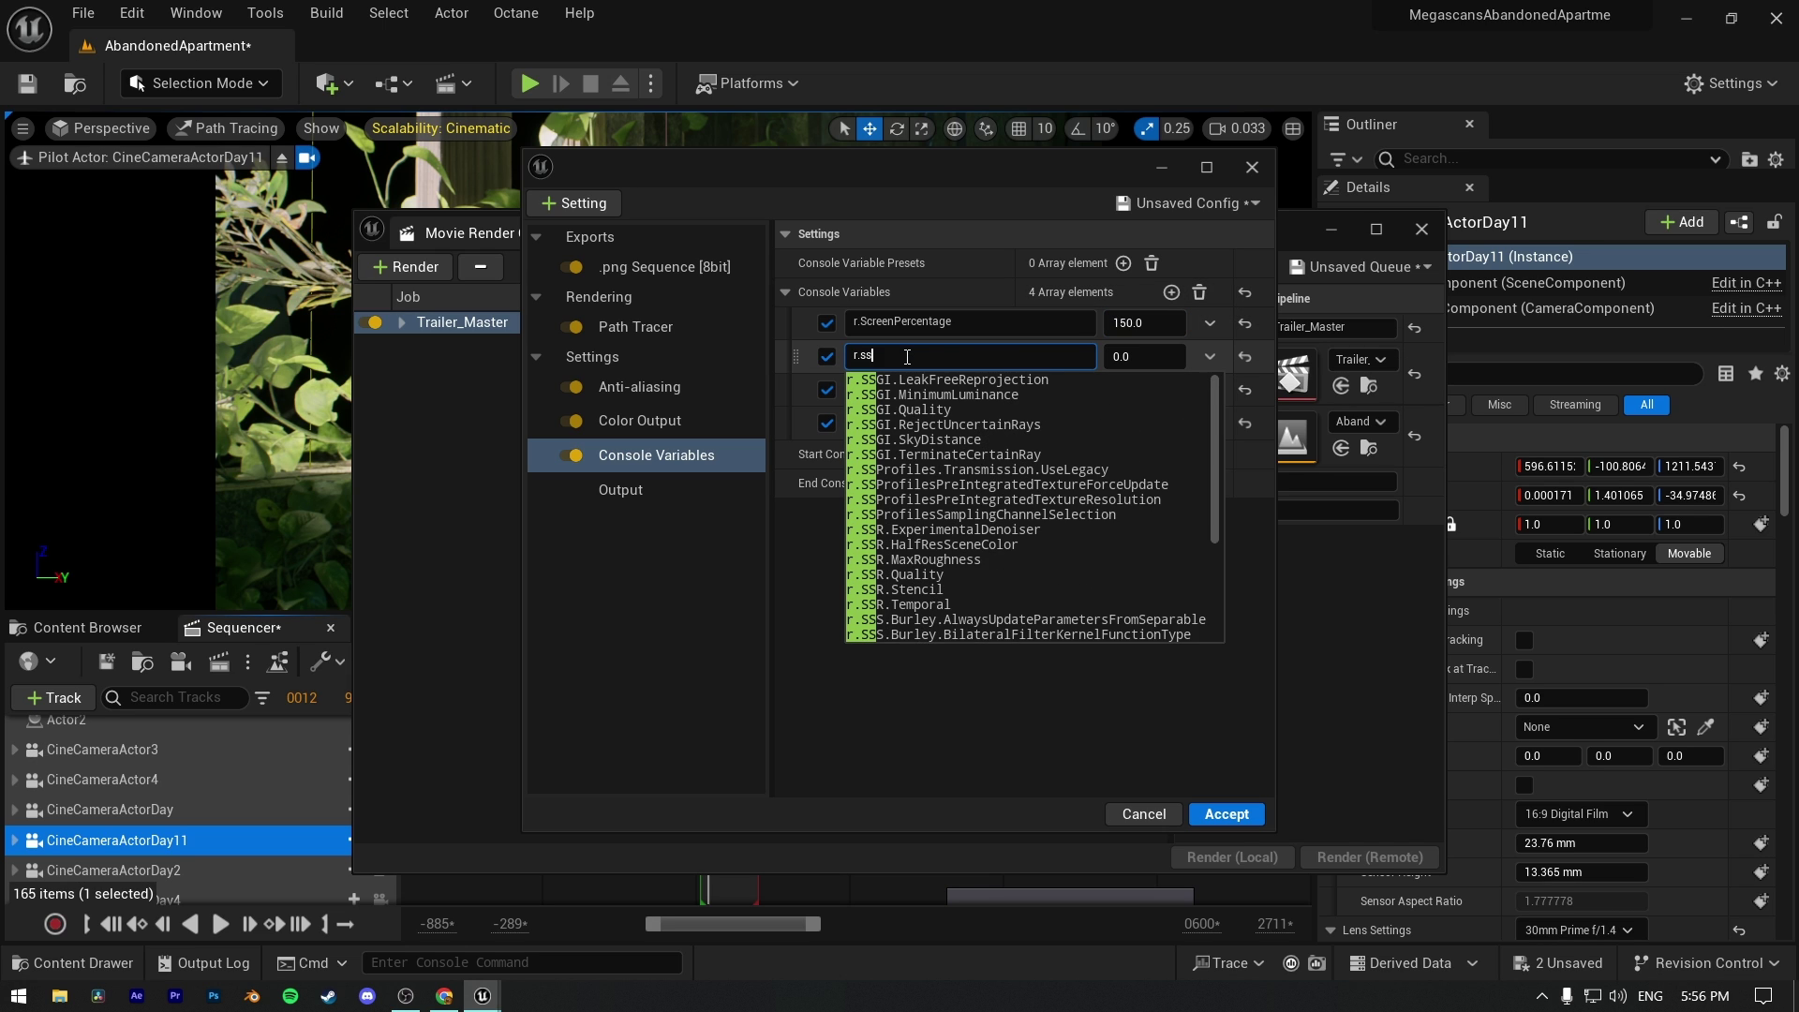
{"action": "key", "text": "BackSpace"}
{"action": "type", "text": "hadow"}
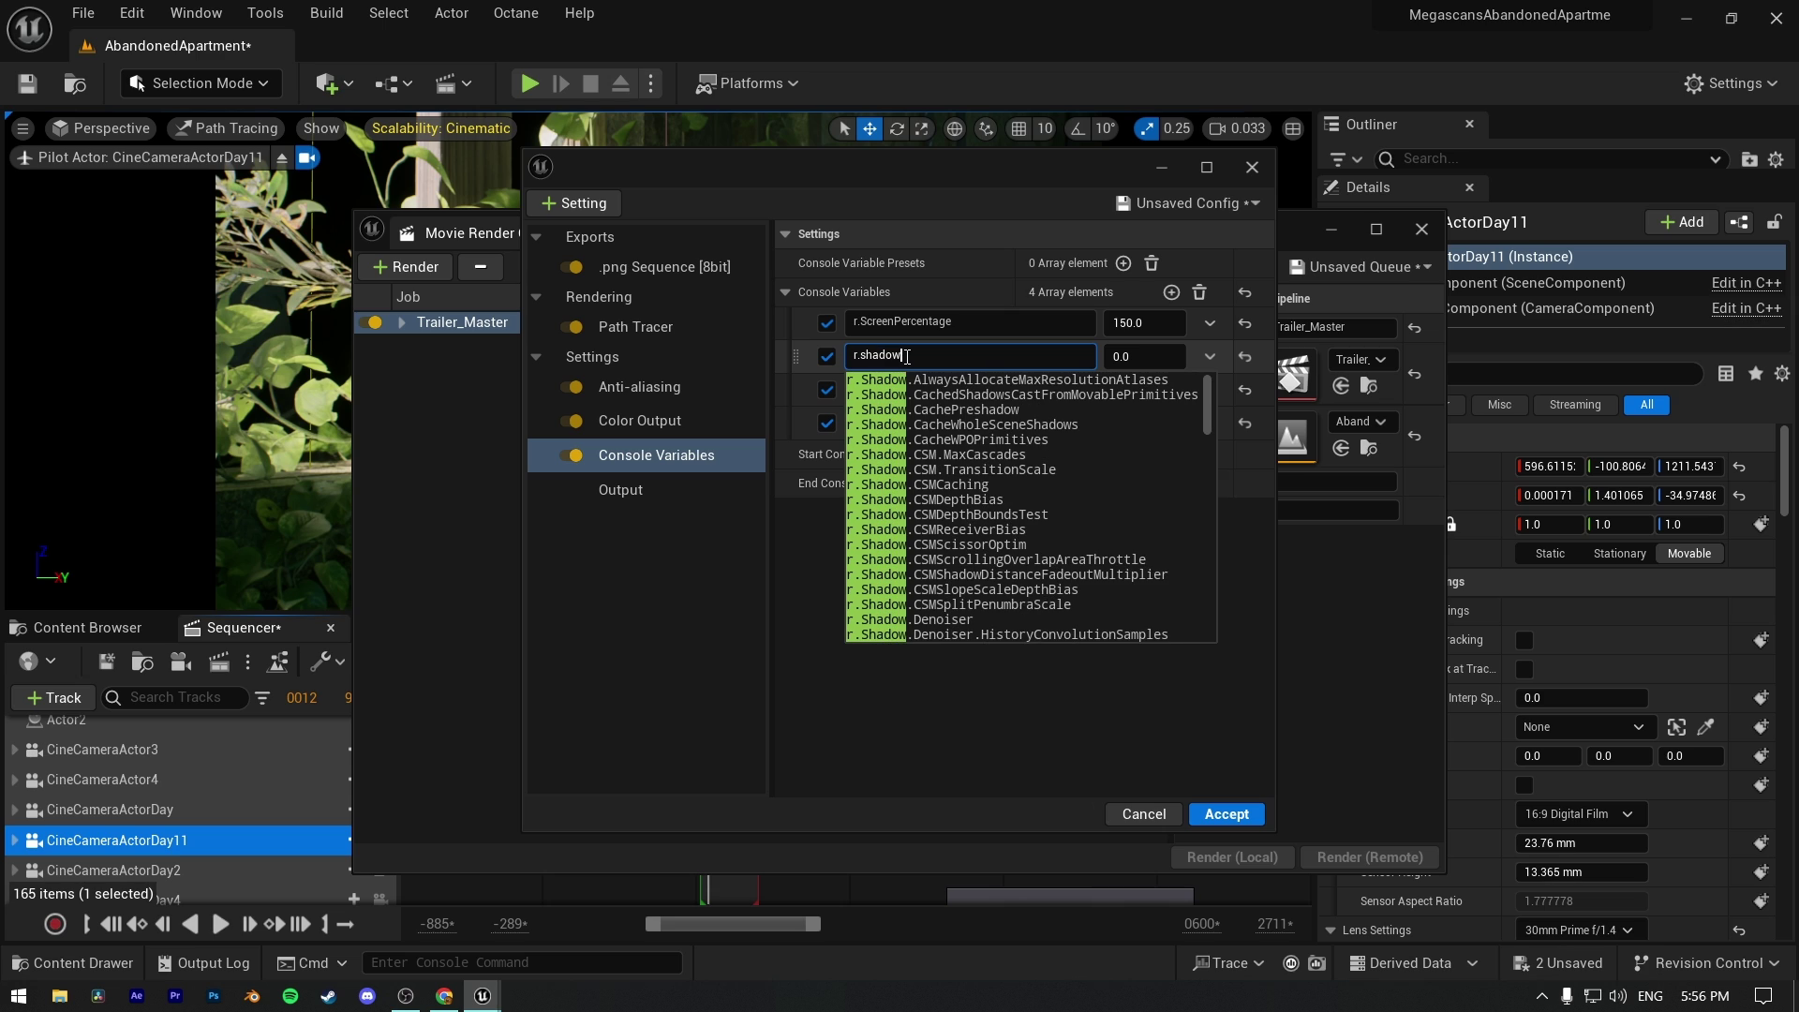
{"action": "type", "text": "q"}
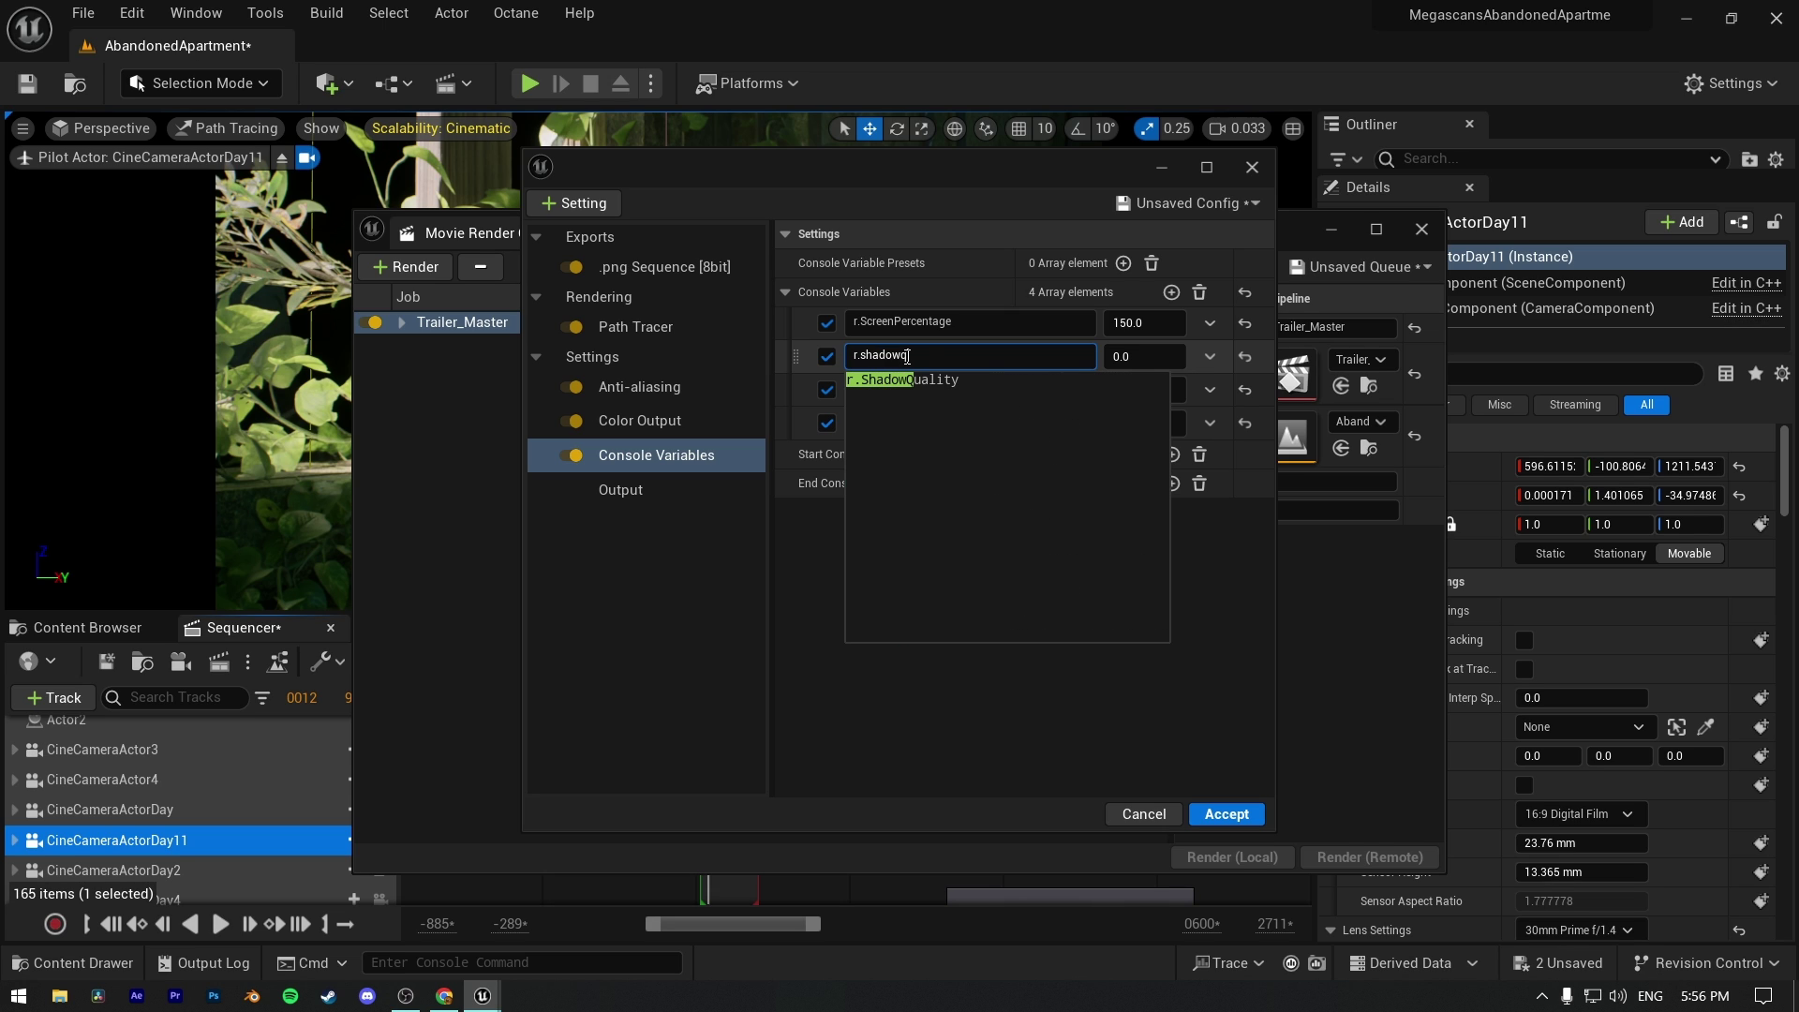
{"action": "left_click", "coordinate": [907, 380]}
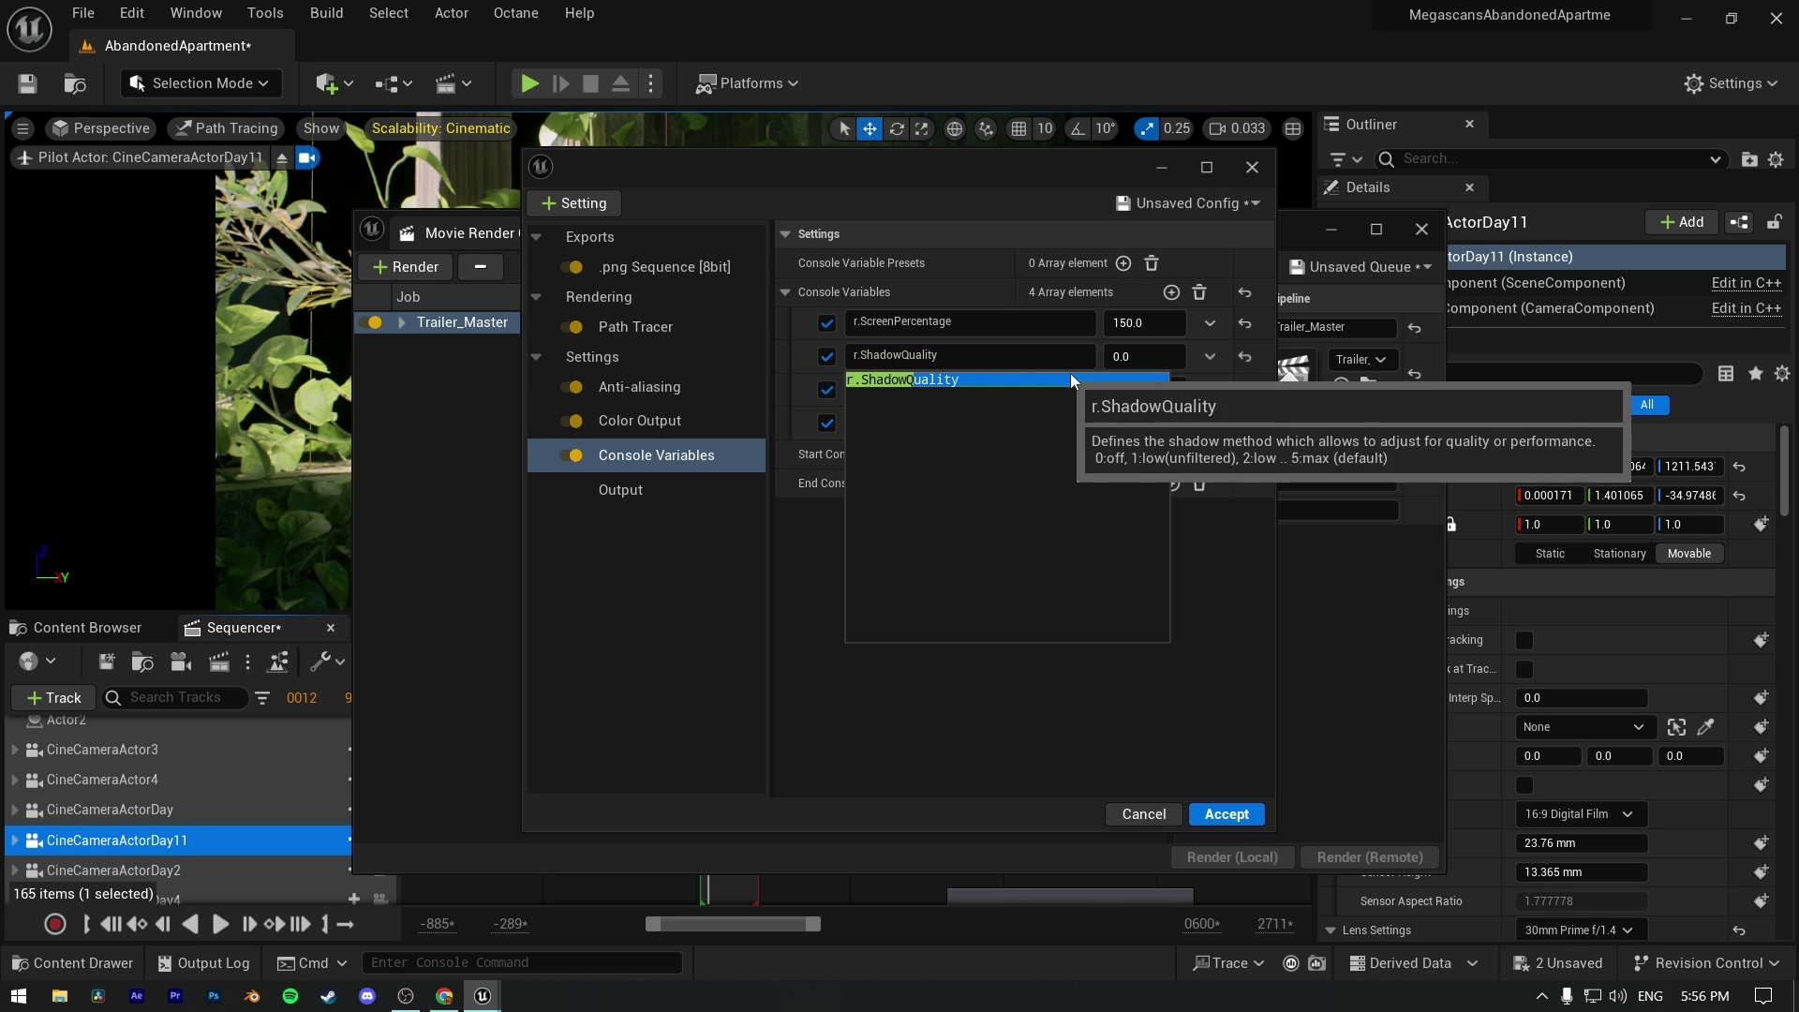
{"action": "left_click", "coordinate": [900, 382]}
{"action": "left_click", "coordinate": [1148, 356]}
{"action": "type", "text": "5"}
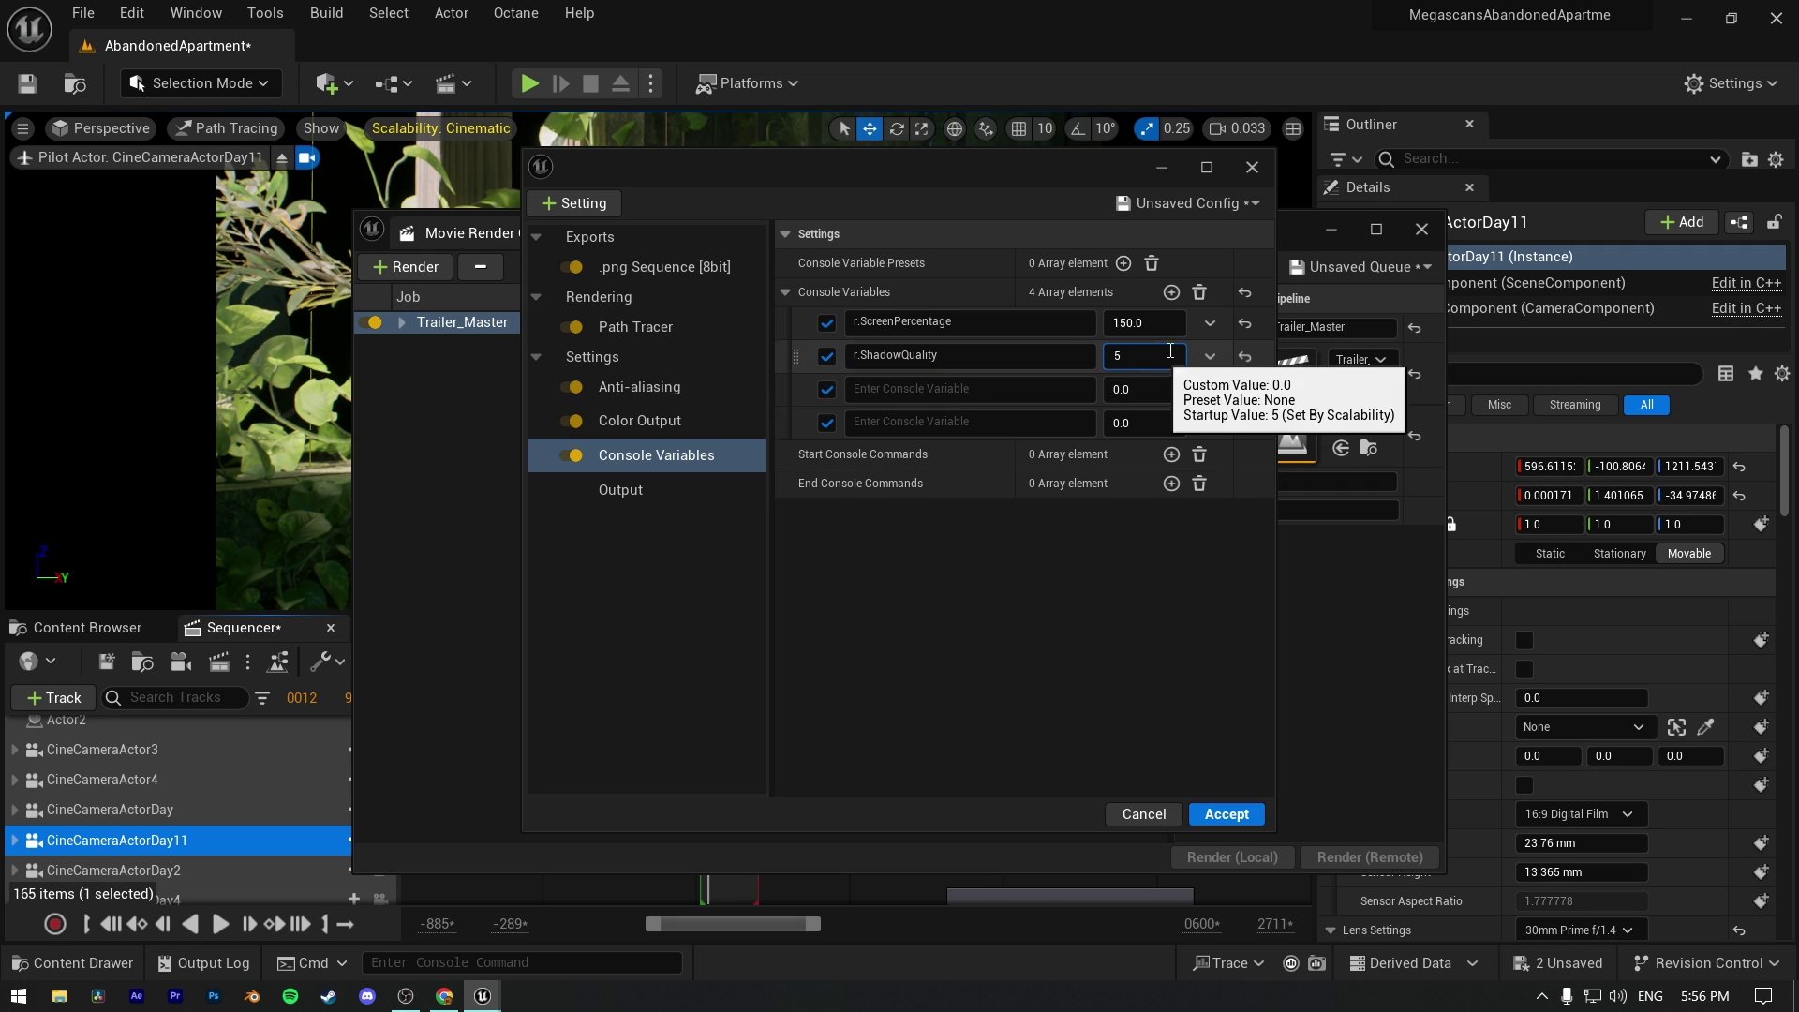
{"action": "left_click", "coordinate": [919, 382]}
- Set the third console variable to r.BloomQuality 5
{"action": "type", "text": "r.bloow"}
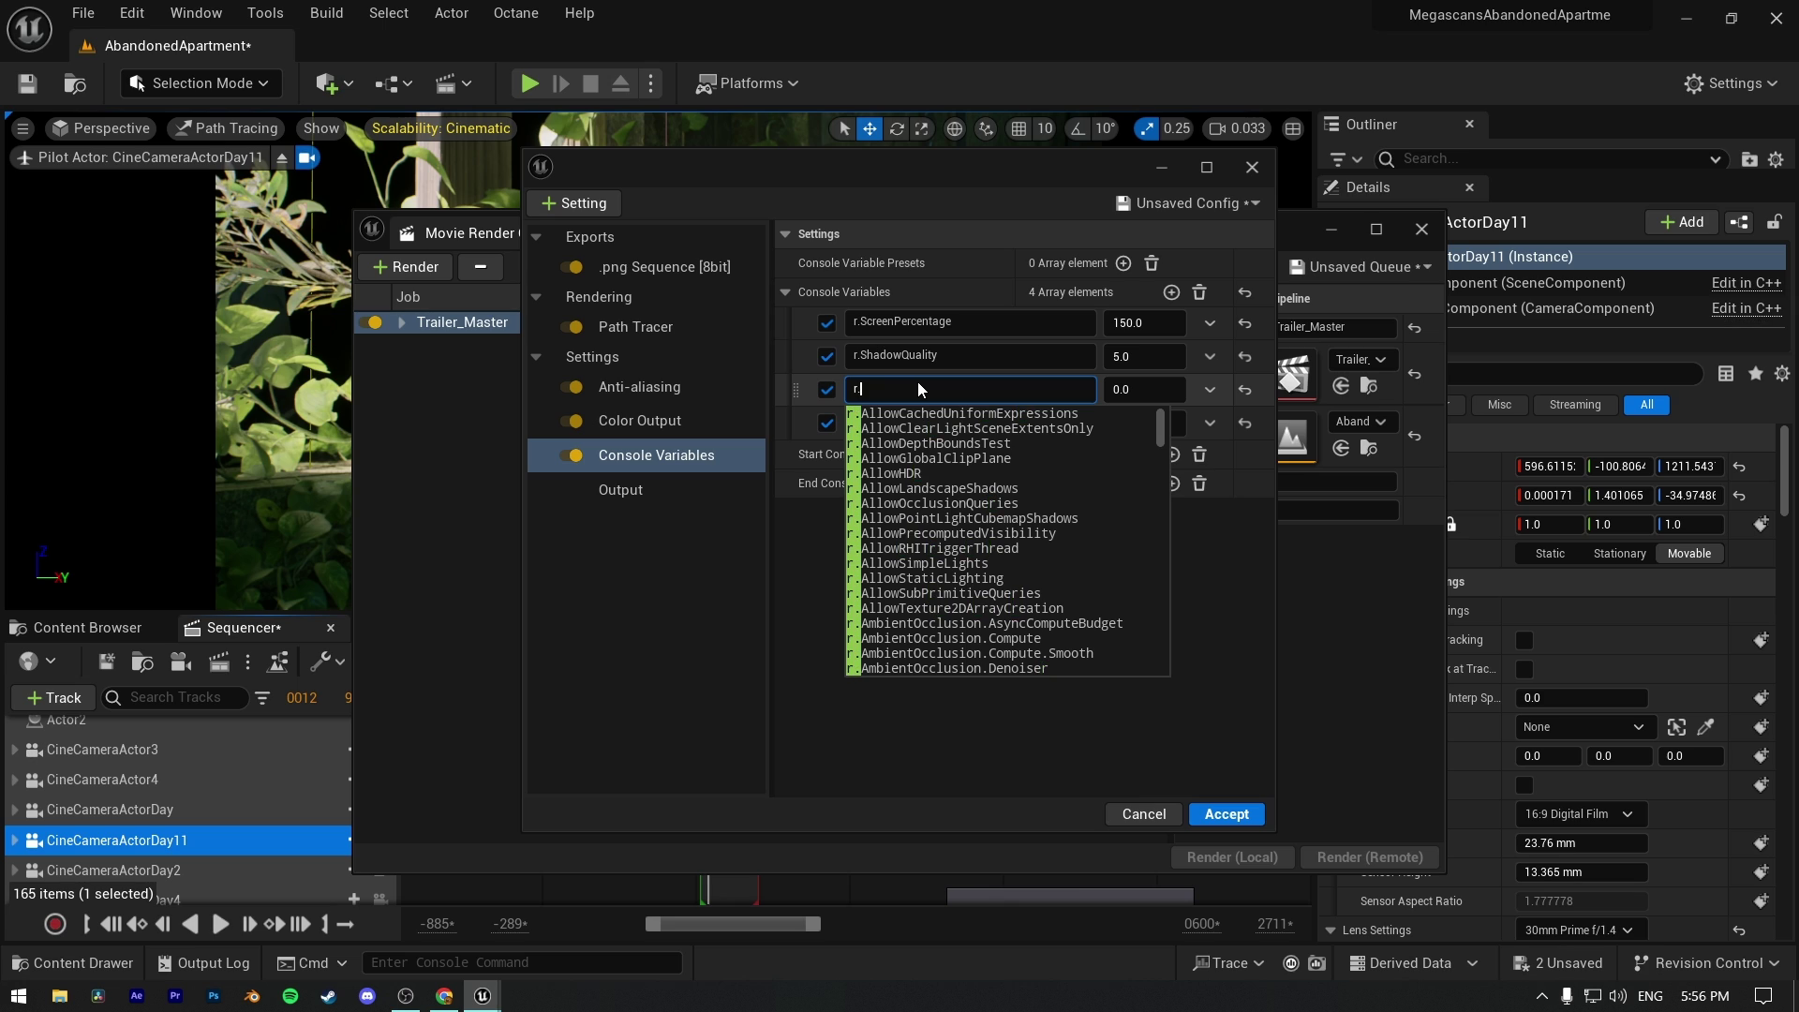
{"action": "key", "text": "BackSpace"}
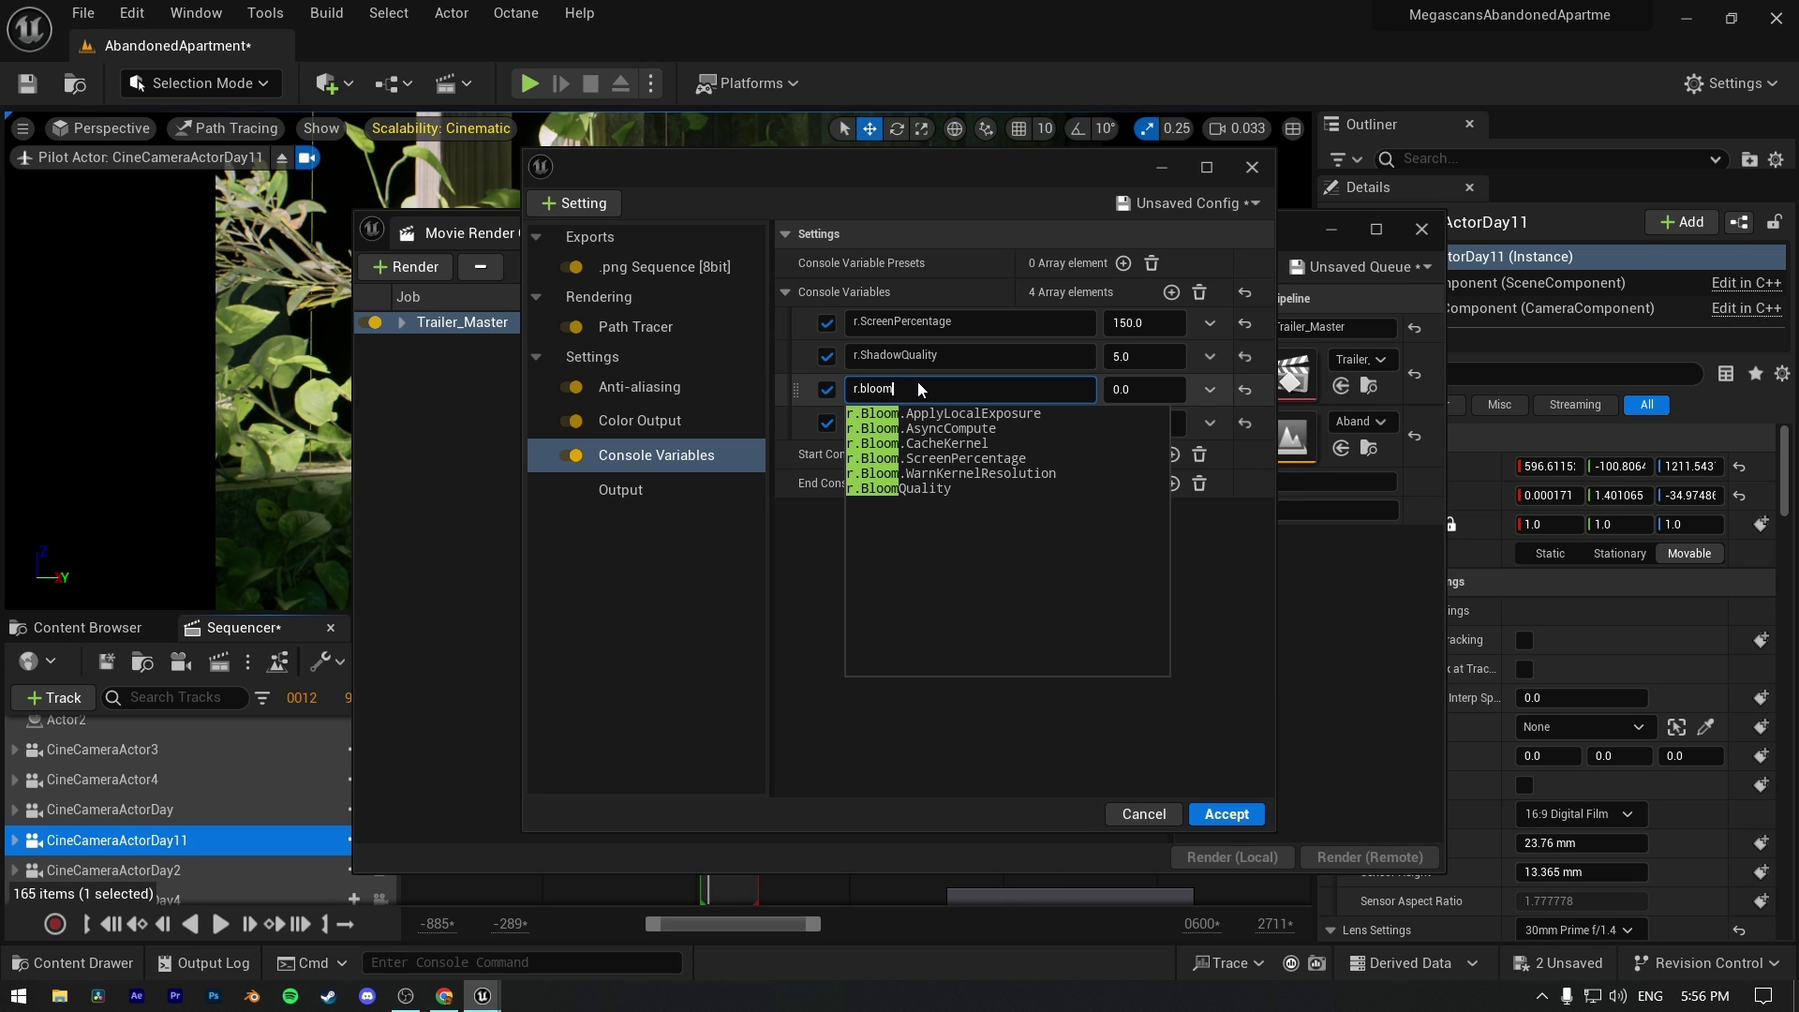
{"action": "type", "text": "mq"}
{"action": "left_click", "coordinate": [903, 415]}
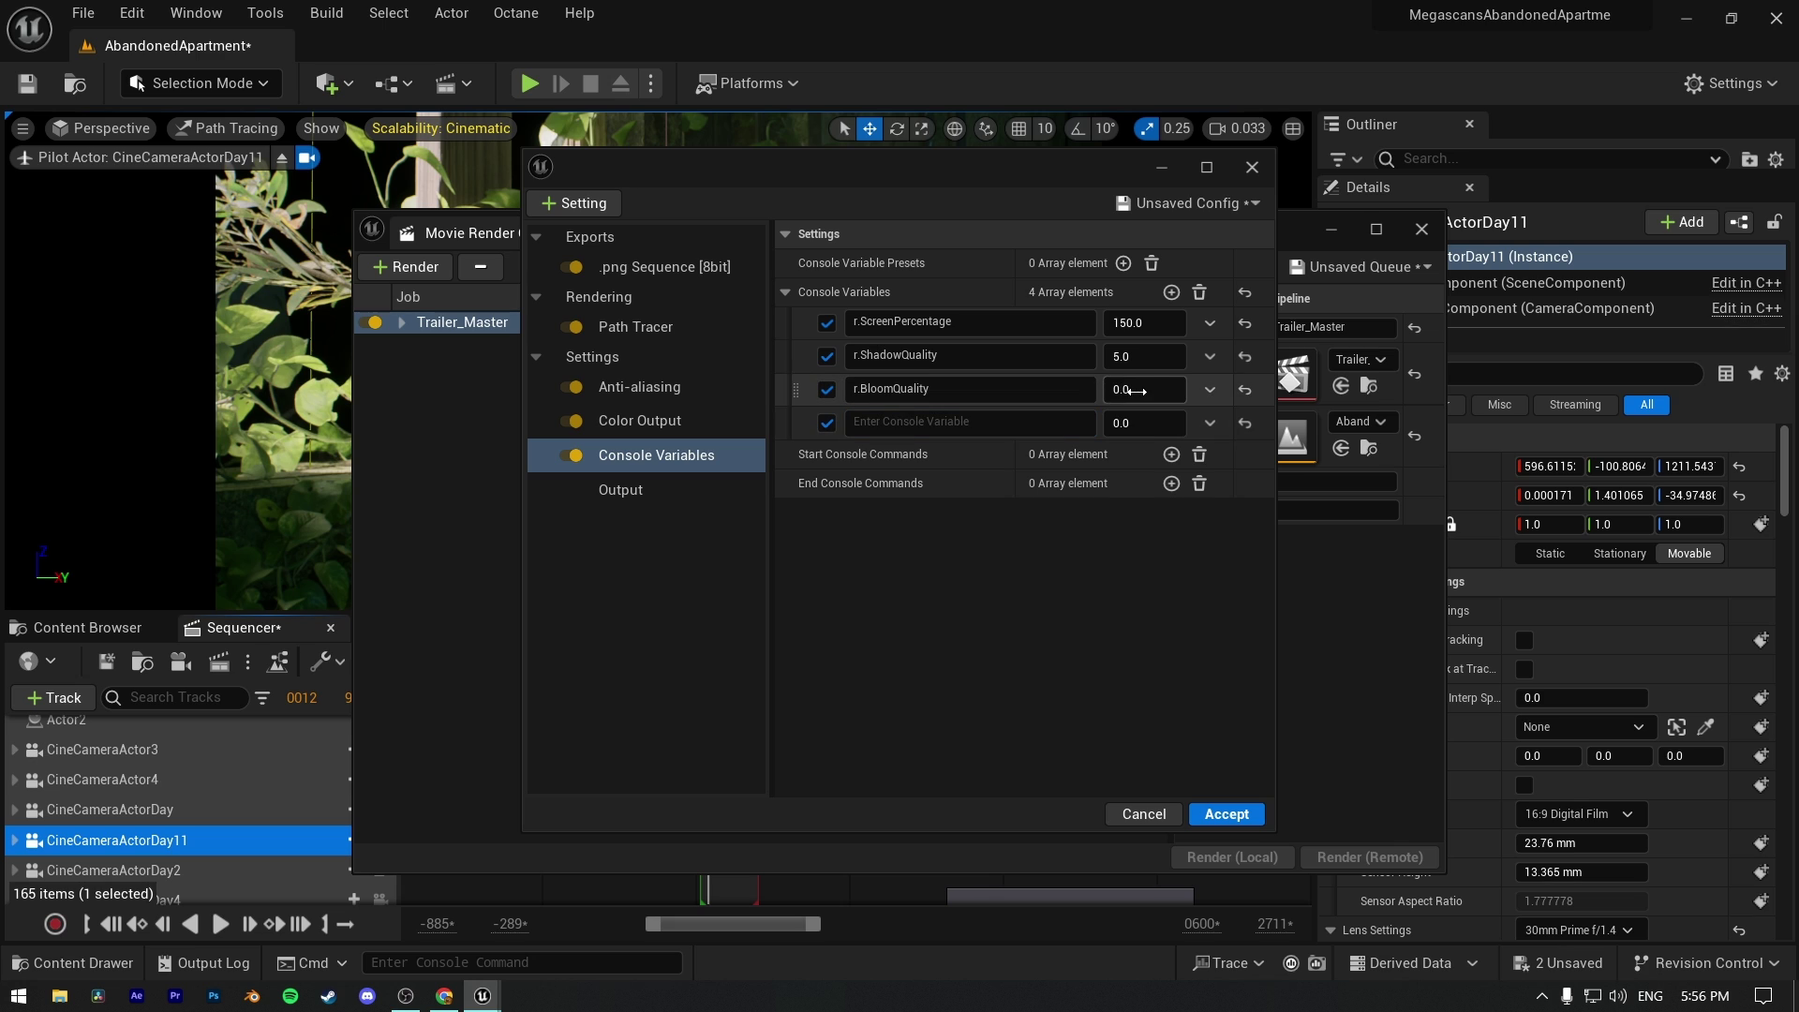
{"action": "left_click", "coordinate": [1139, 392]}
- Set the fourth to r.DepthOfFieldQuality 5 and start the local render
{"action": "left_click", "coordinate": [939, 423]}
{"action": "type", "text": "r"}
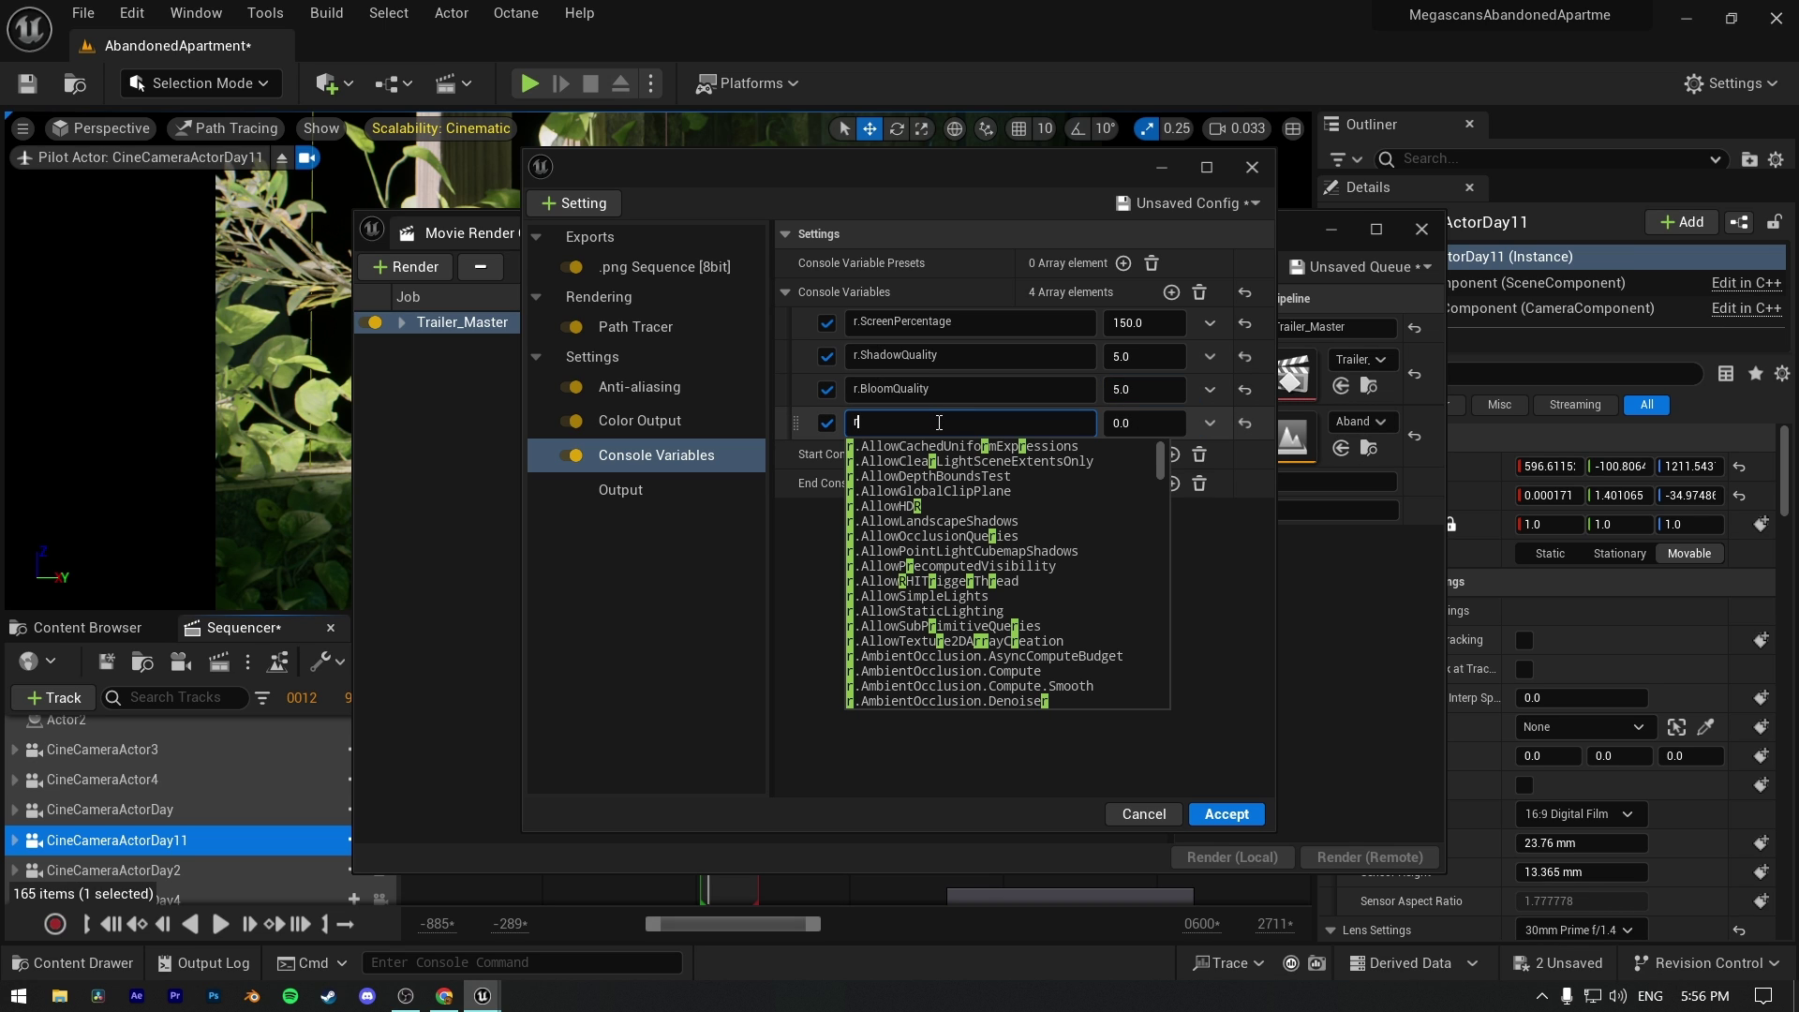
{"action": "type", "text": ".de"}
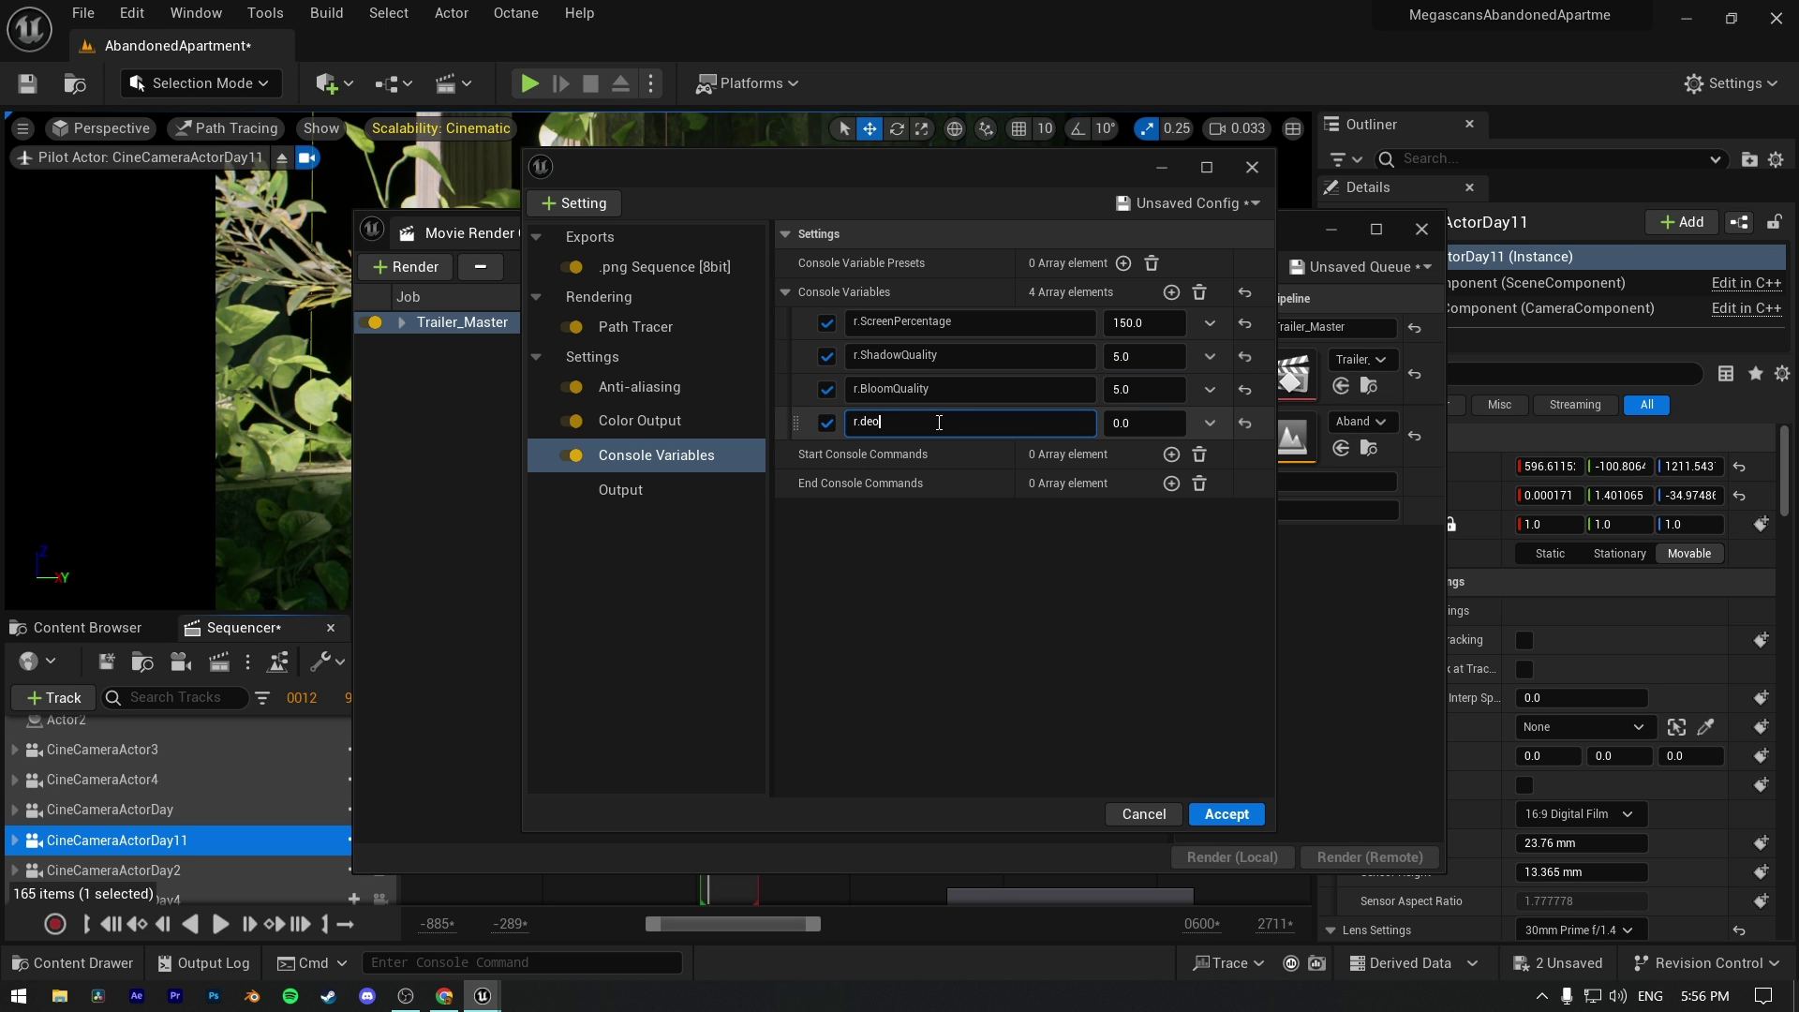
{"action": "type", "text": "pthoff"}
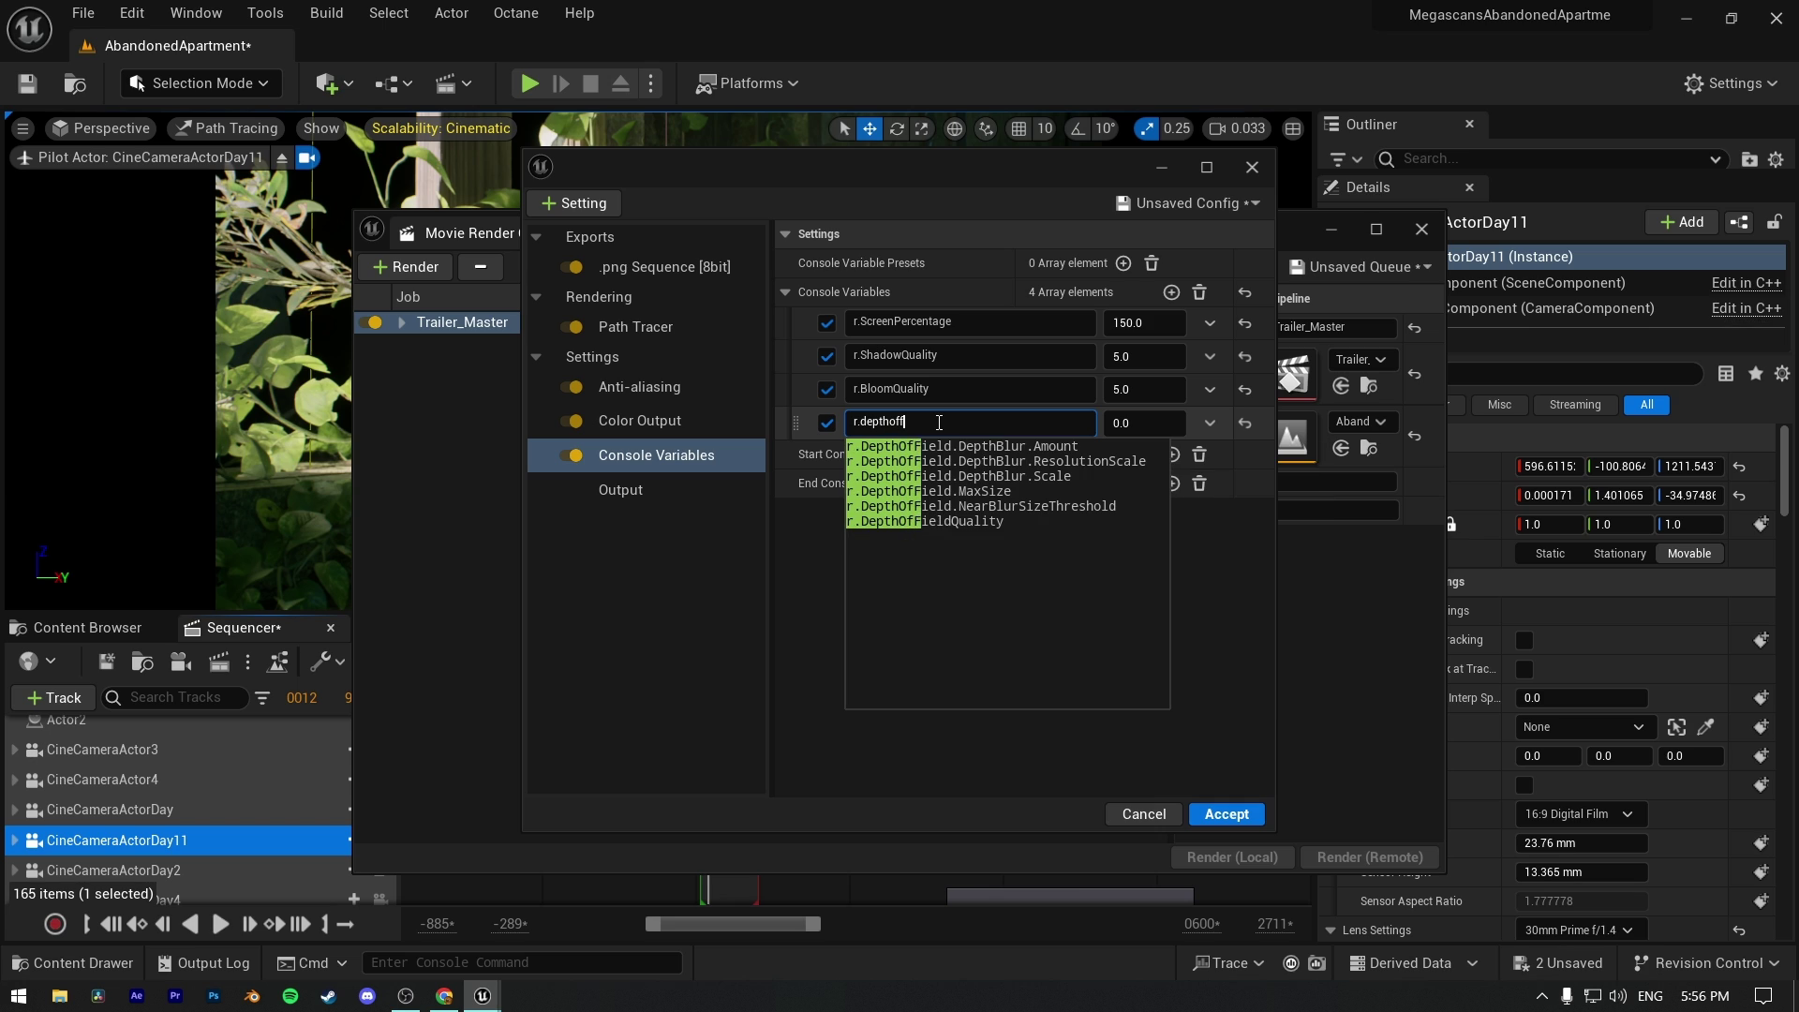
{"action": "type", "text": "ieldq"}
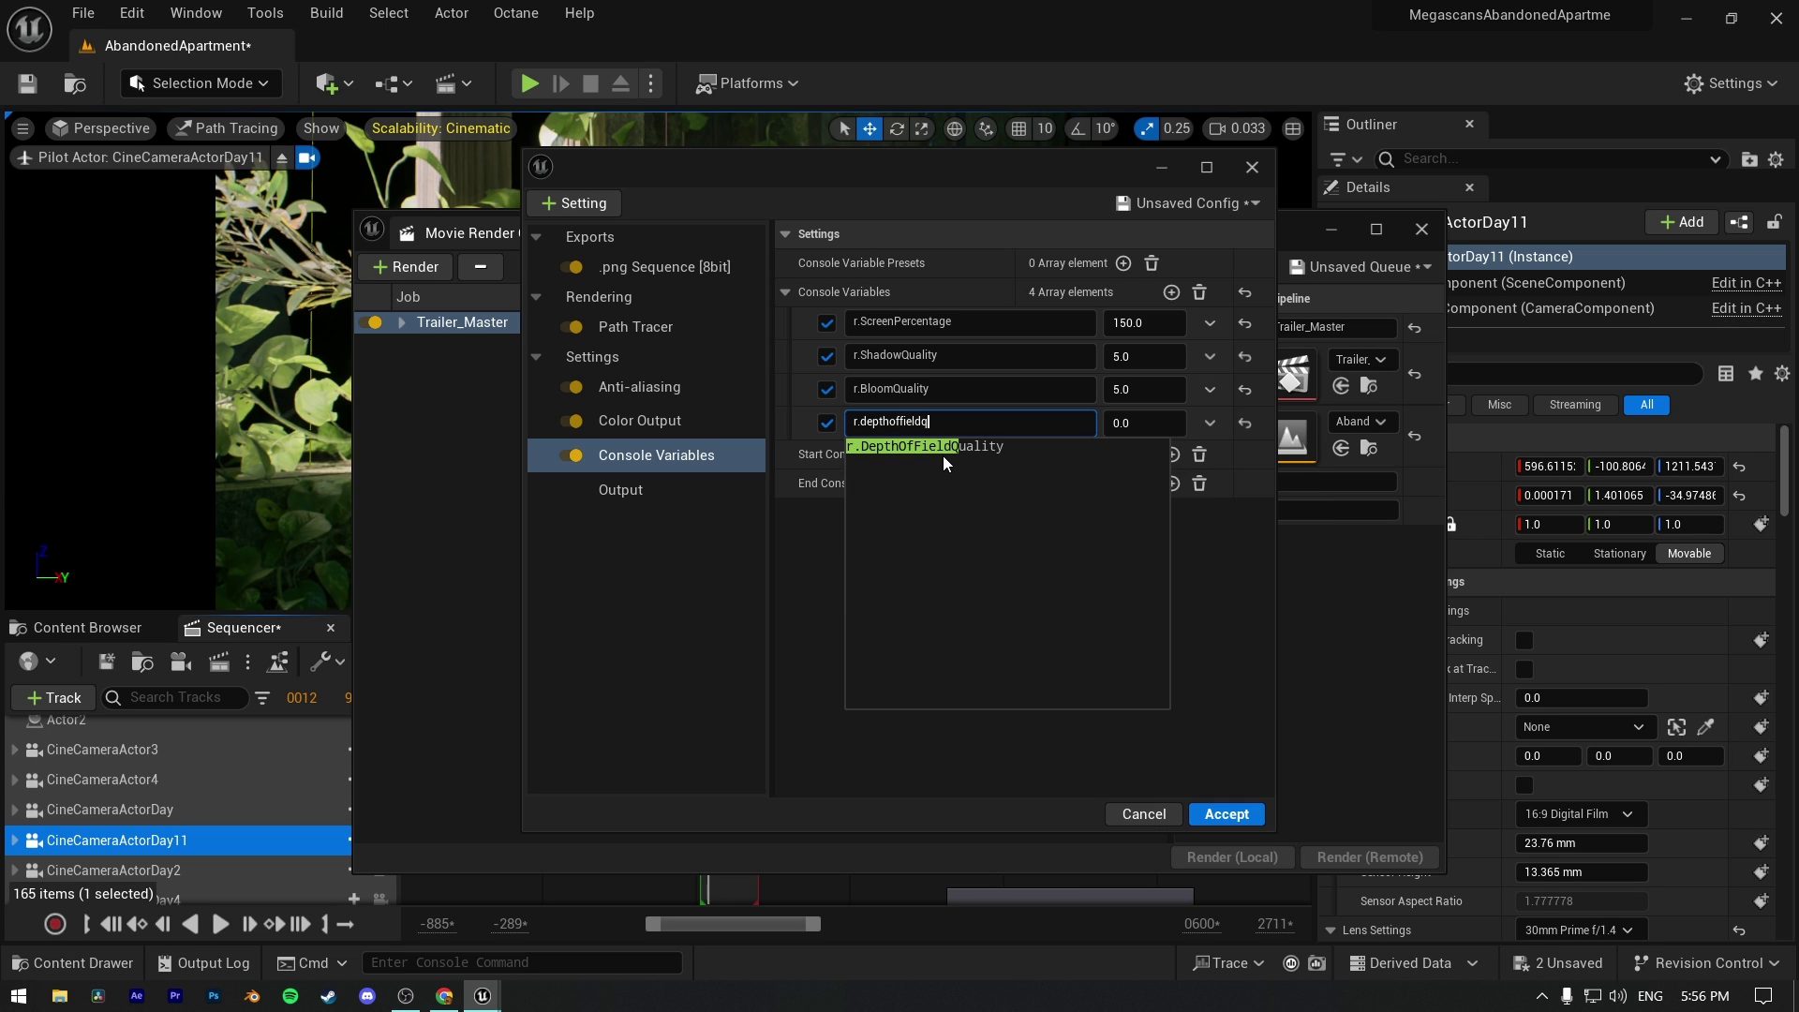
{"action": "left_click", "coordinate": [951, 448]}
{"action": "left_click", "coordinate": [1109, 424]}
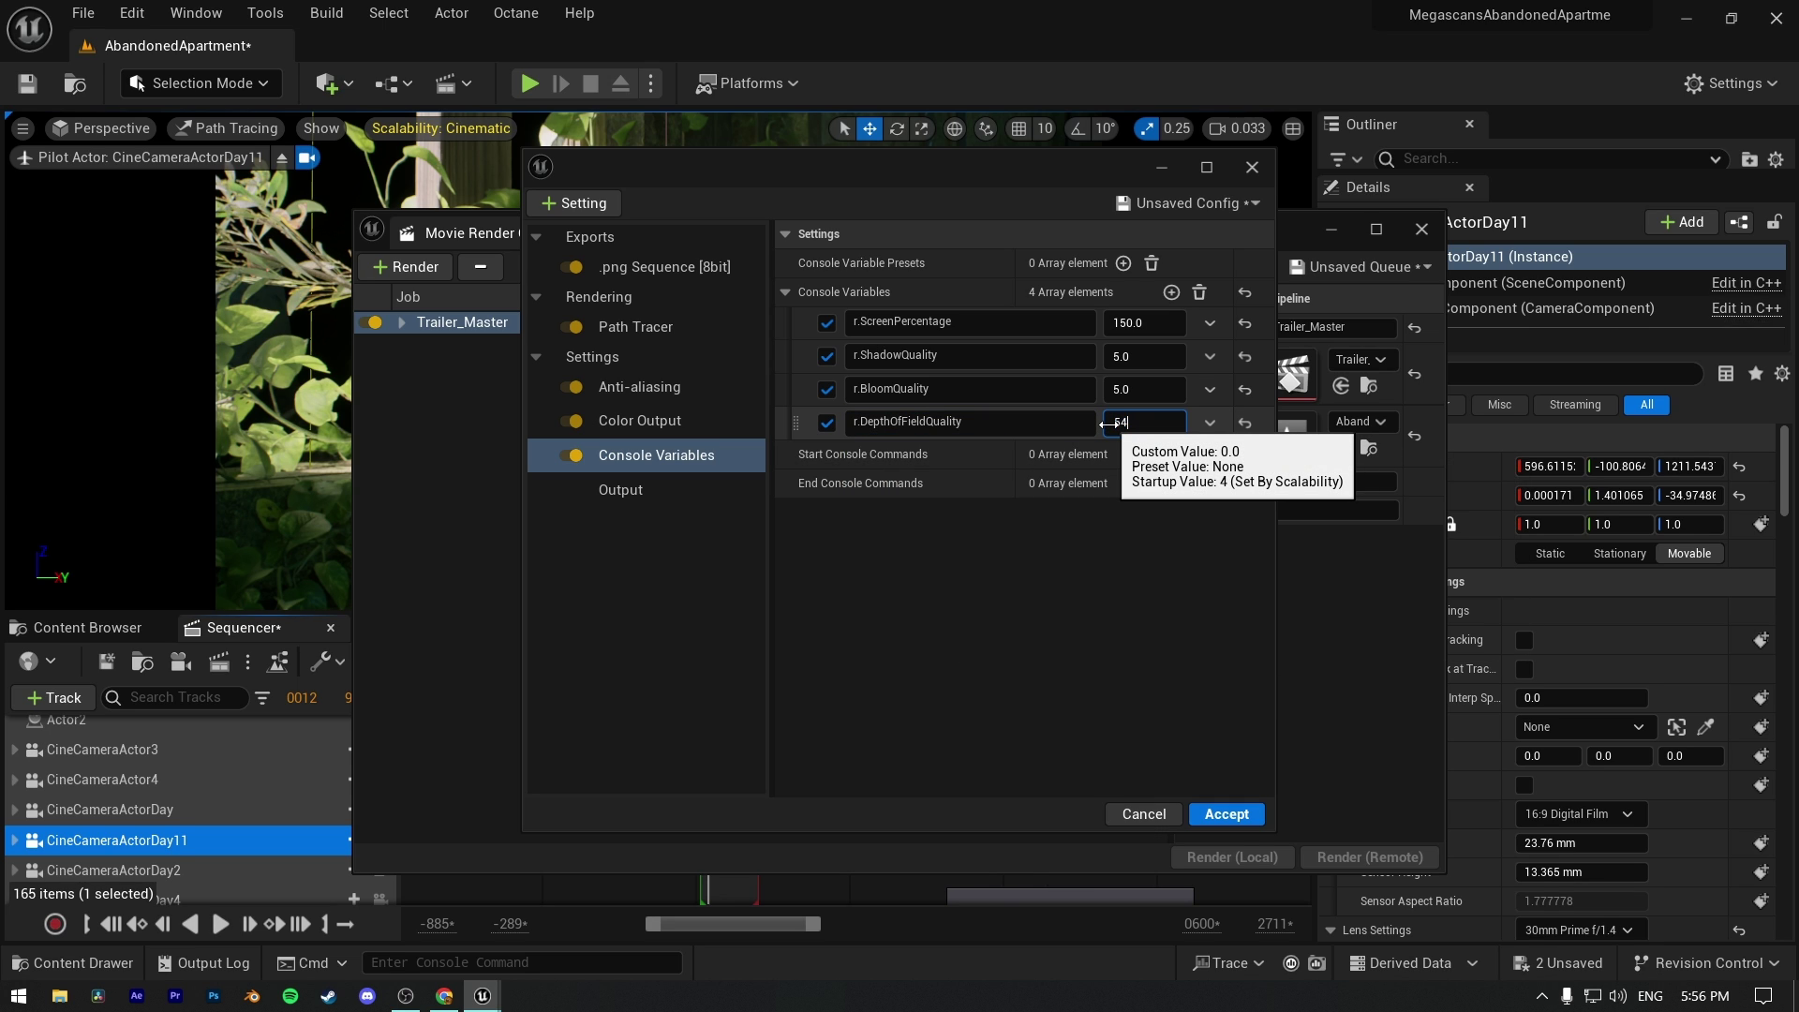
{"action": "type", "text": "5"}
{"action": "key", "text": "Return"}
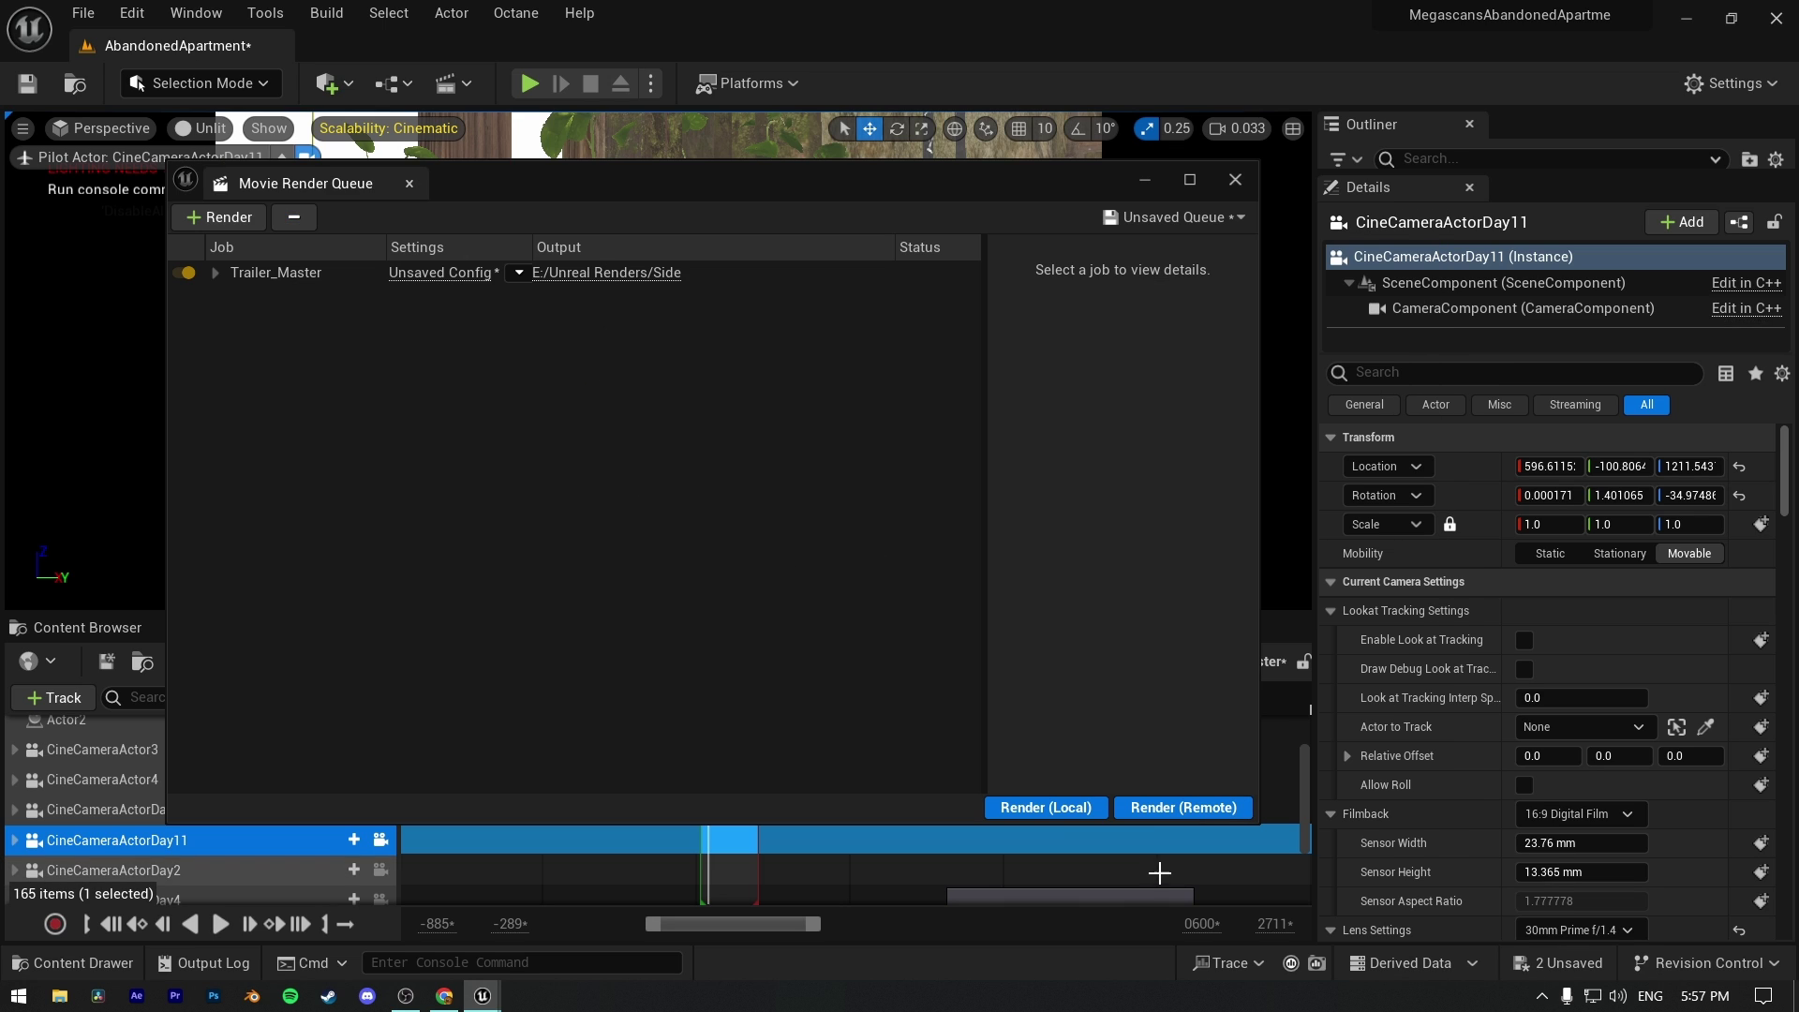
{"action": "left_click", "coordinate": [1046, 808]}
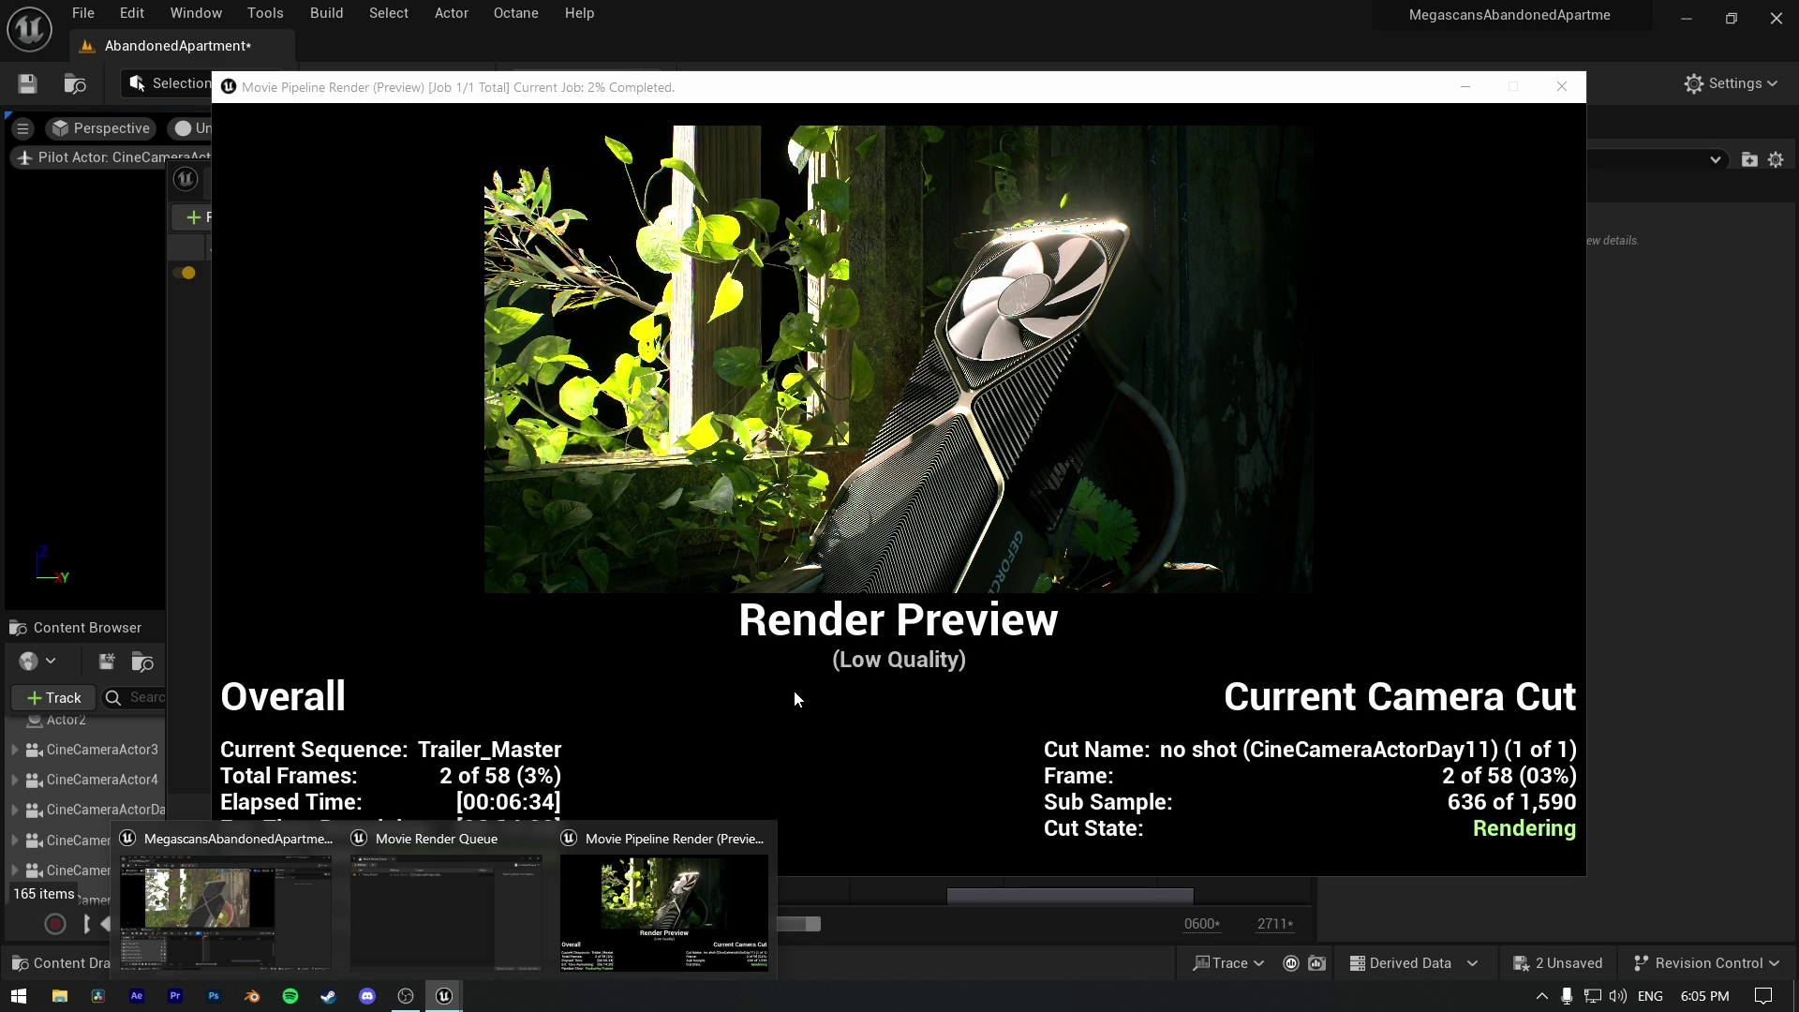
- Close the render preview and Movie Render Queue windows
{"action": "key", "text": "Escape"}
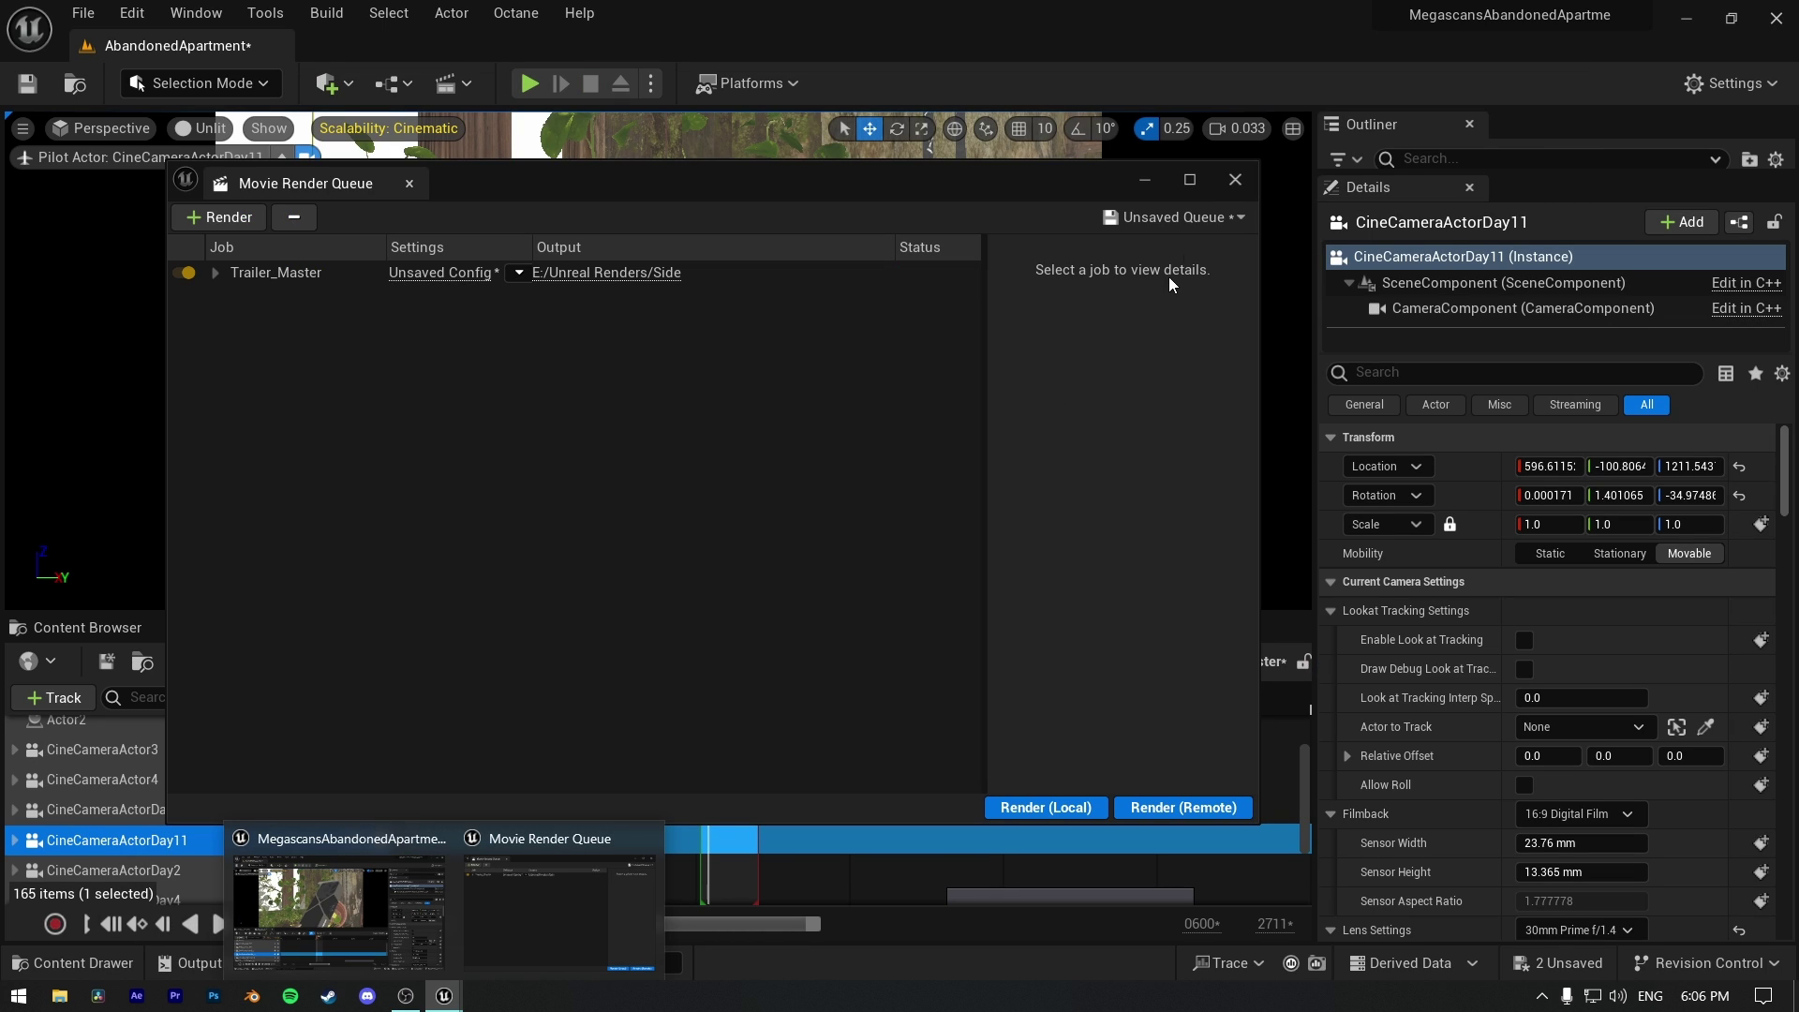
{"action": "left_click", "coordinate": [1235, 179]}
{"action": "left_click", "coordinate": [208, 94]}
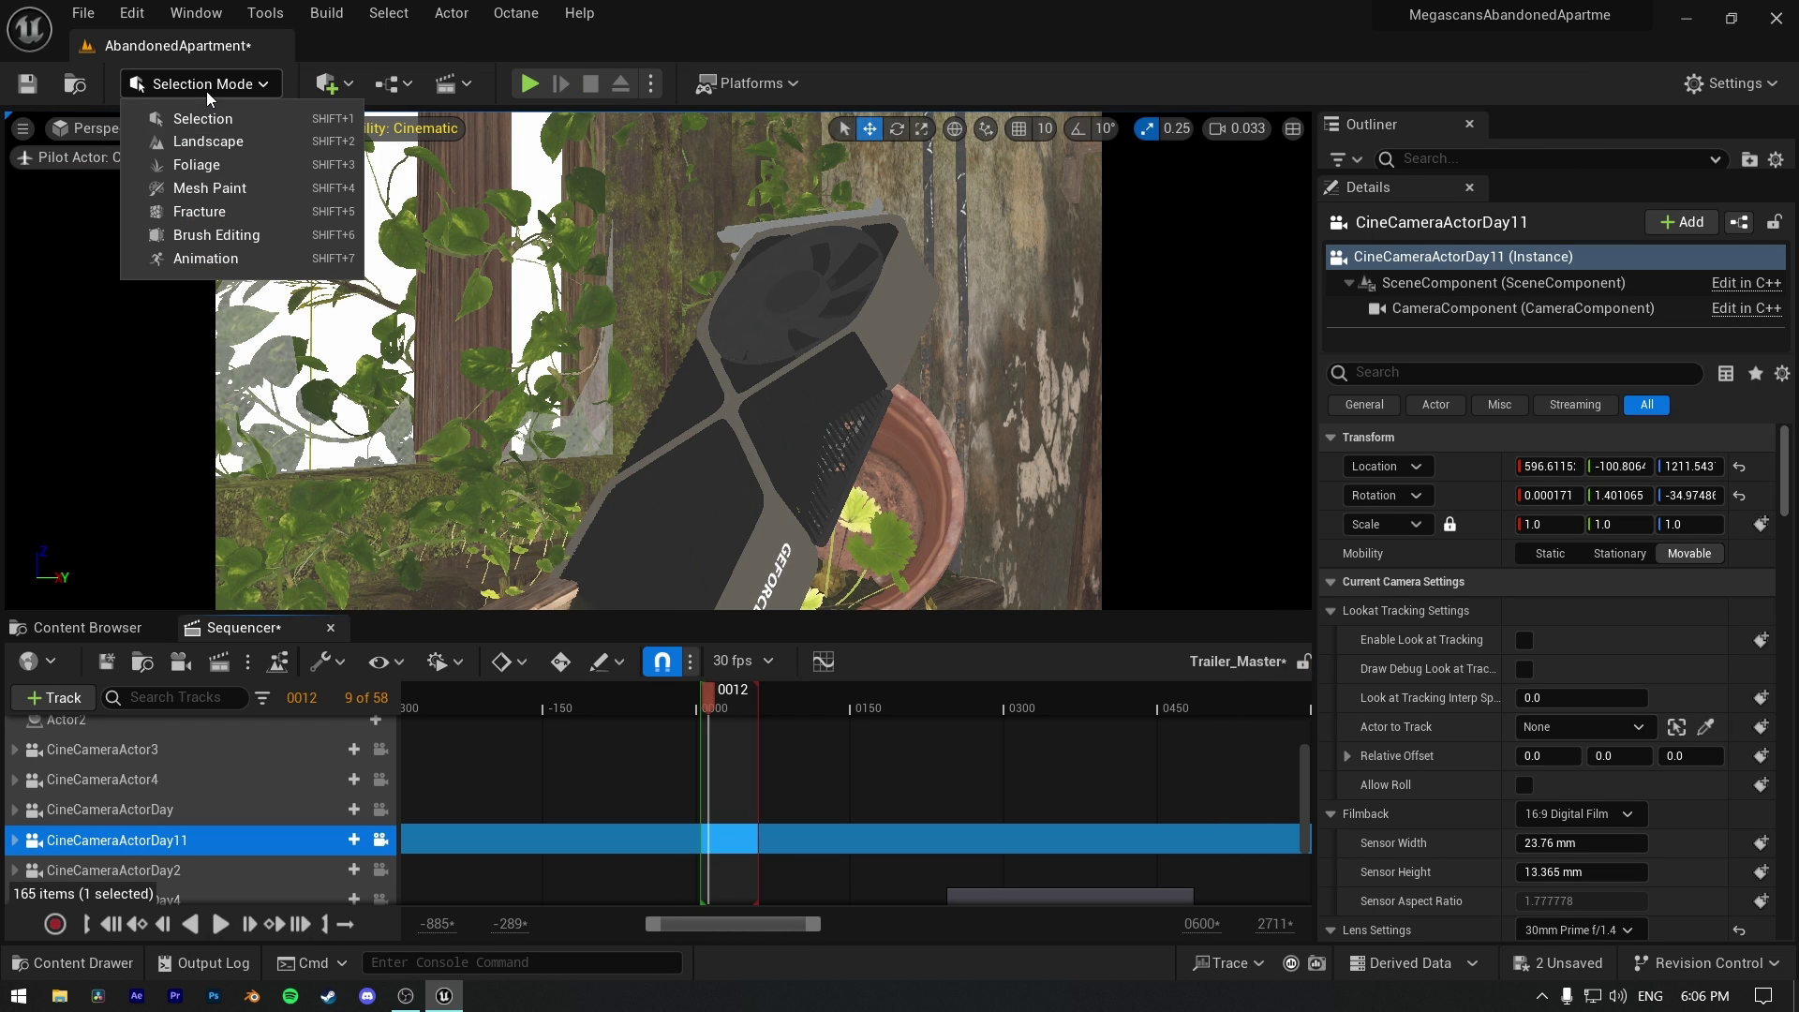
- Switch the viewport view mode from Unlit to Path Tracing
{"action": "left_click", "coordinate": [112, 129]}
{"action": "left_click", "coordinate": [201, 127]}
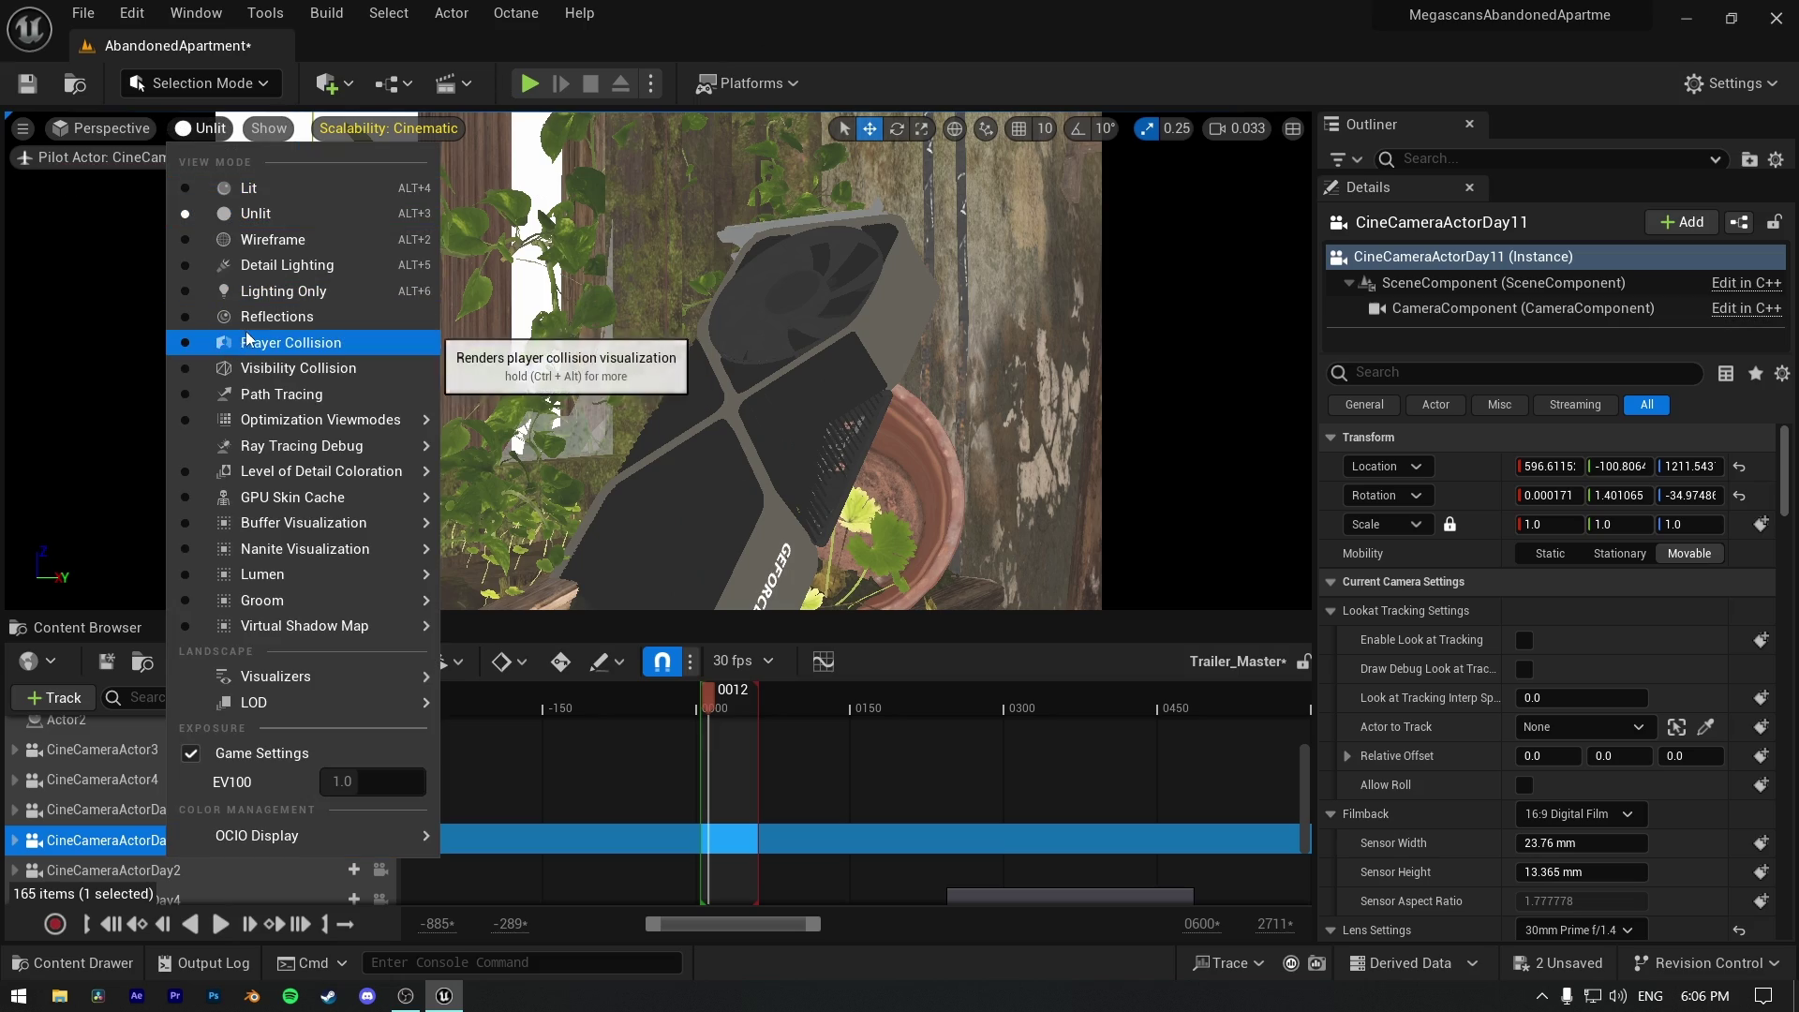
{"action": "left_click", "coordinate": [281, 394]}
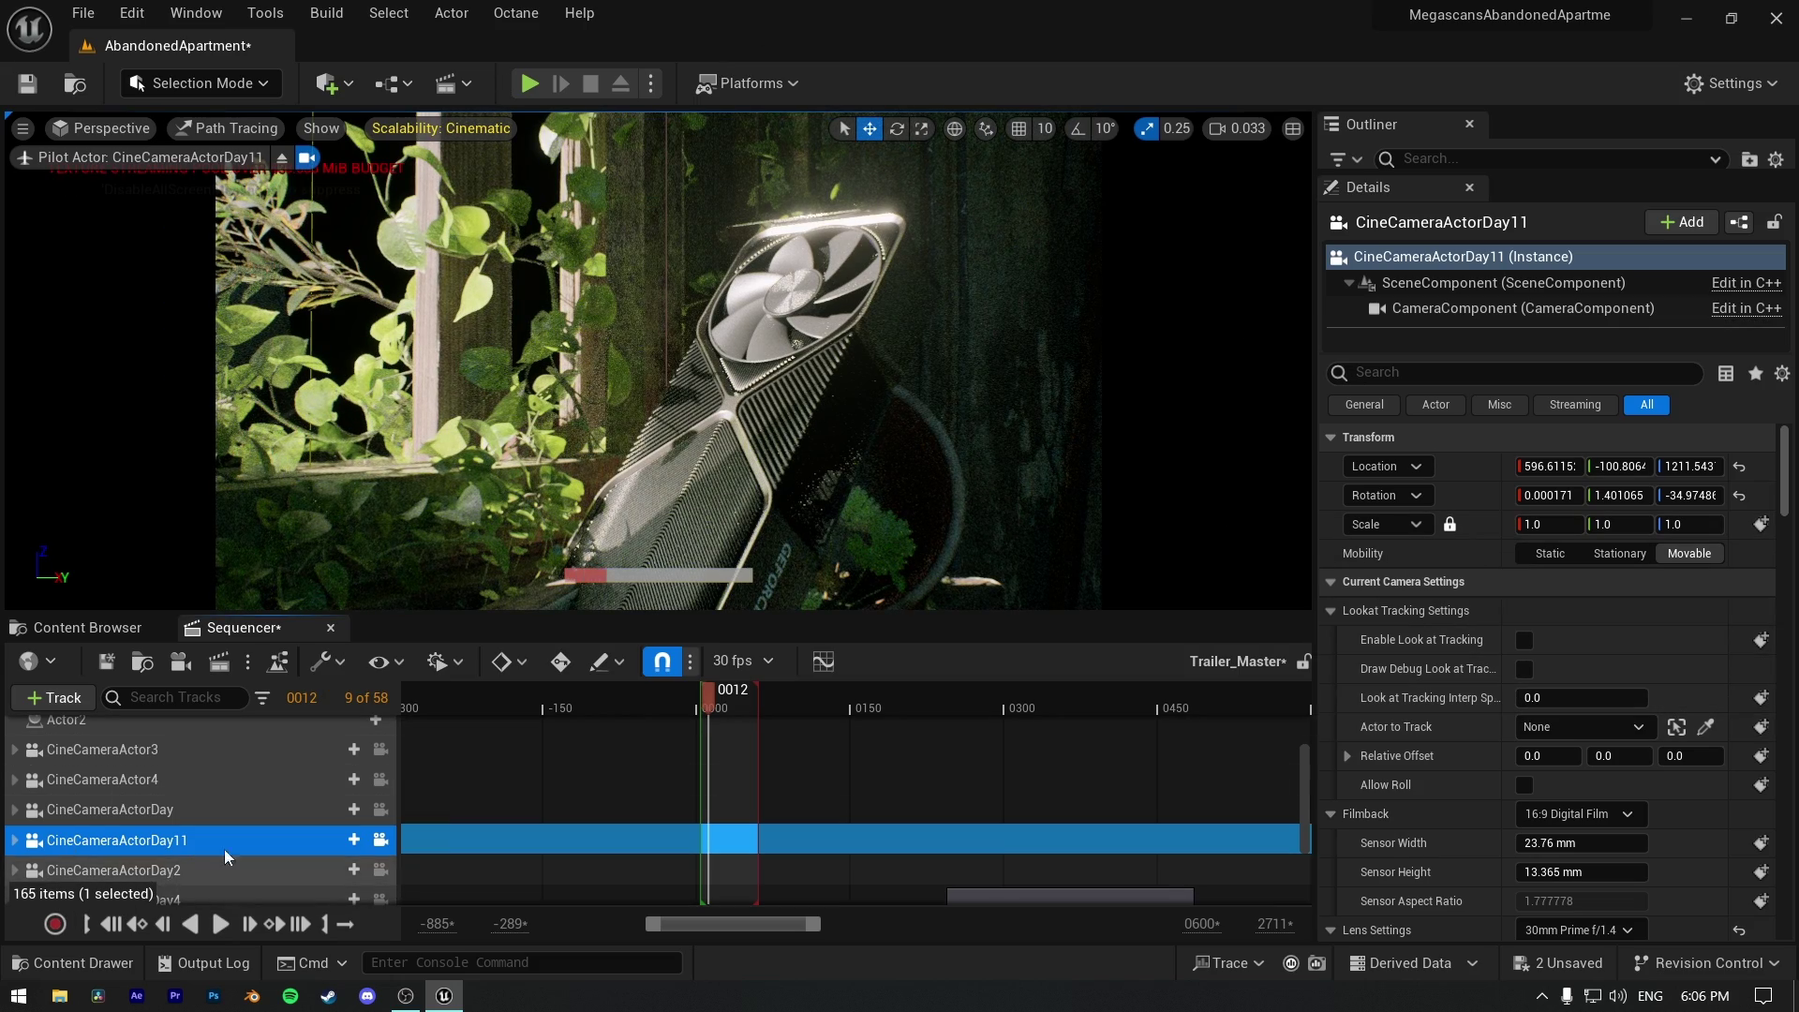
{"action": "left_click", "coordinate": [1421, 368]}
- Filter camera Details by 'P', enable Max Path Exposure and set it to about 12.685
{"action": "type", "text": "Path"}
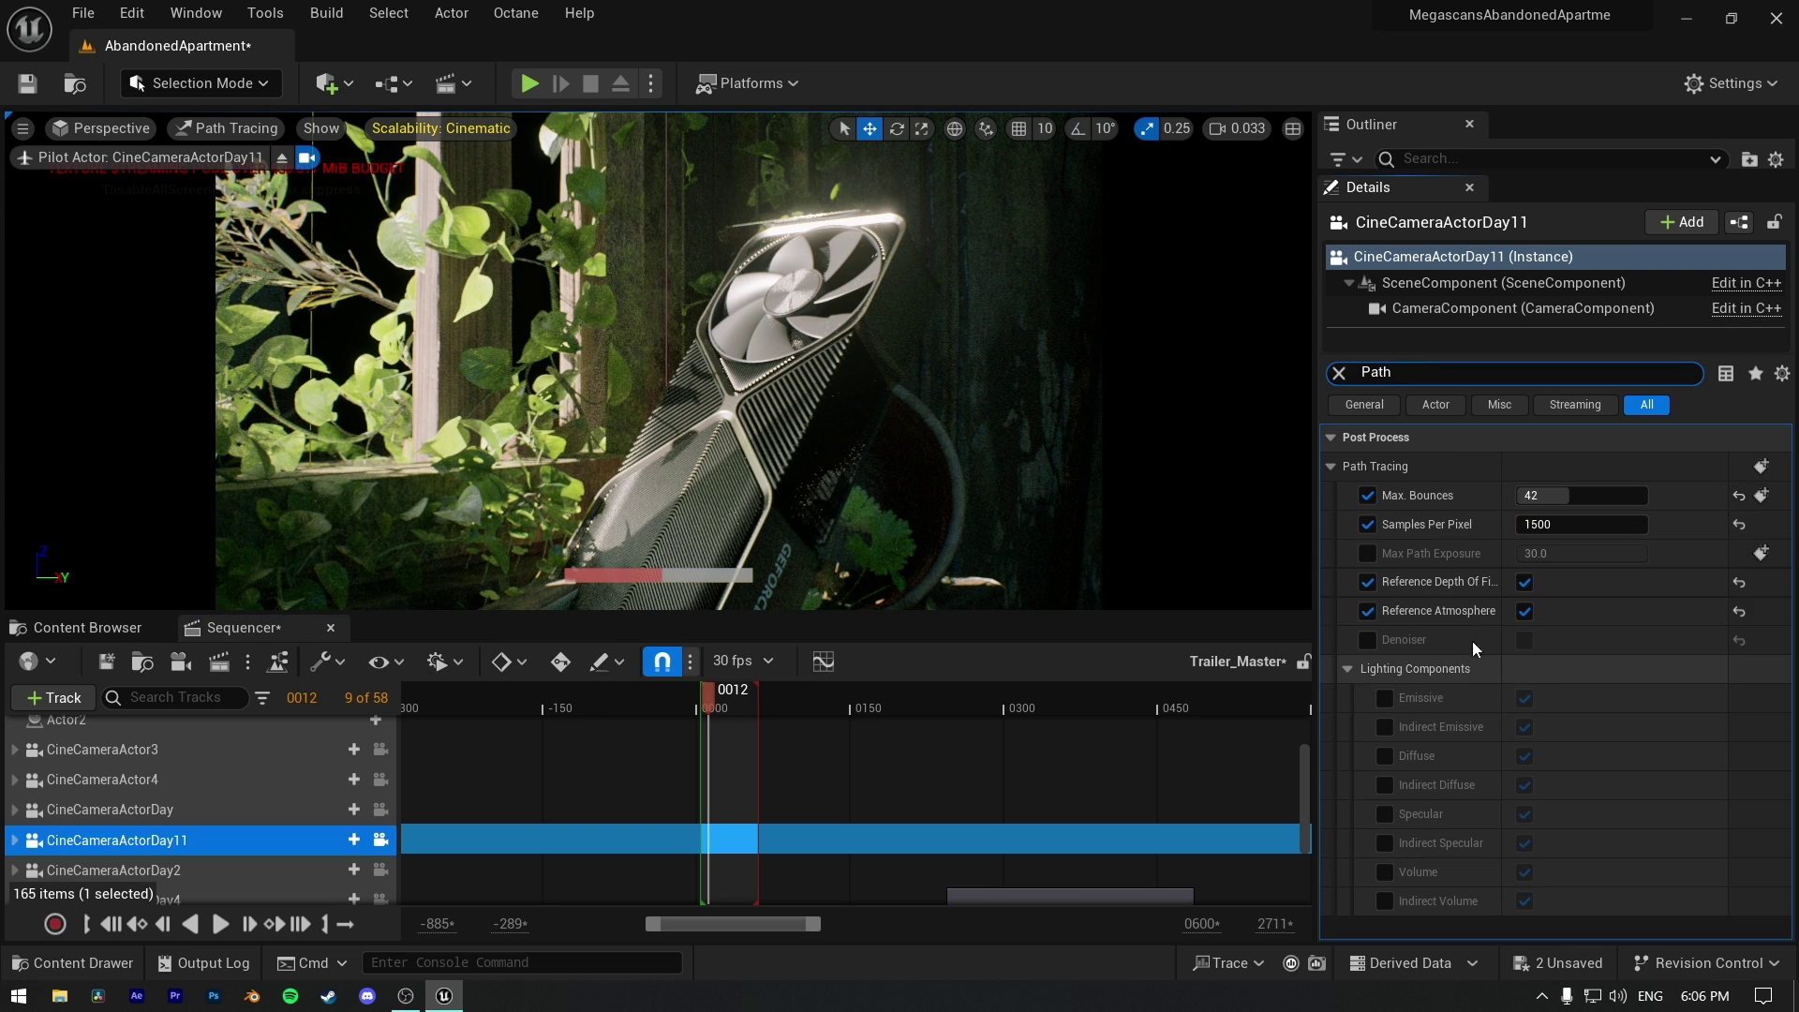
{"action": "left_click", "coordinate": [1367, 553]}
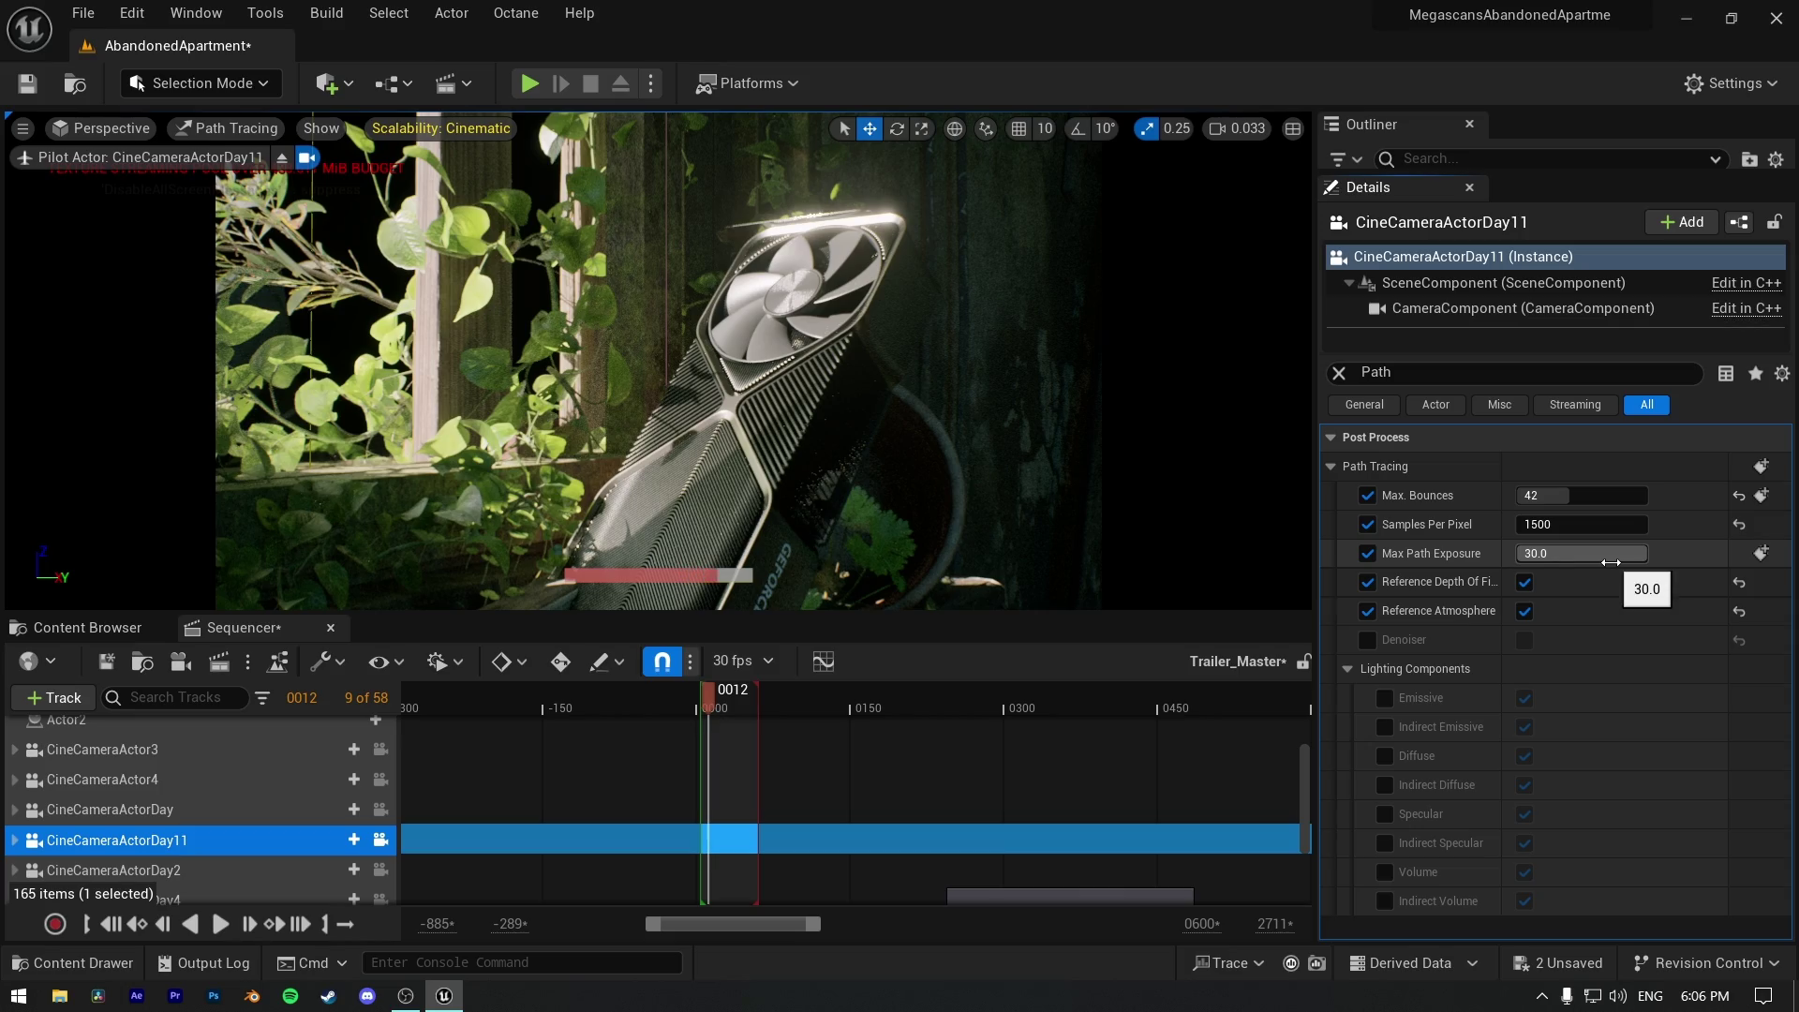
{"action": "left_click_drag", "start_coordinate": [1611, 562], "coordinate": [1608, 562]}
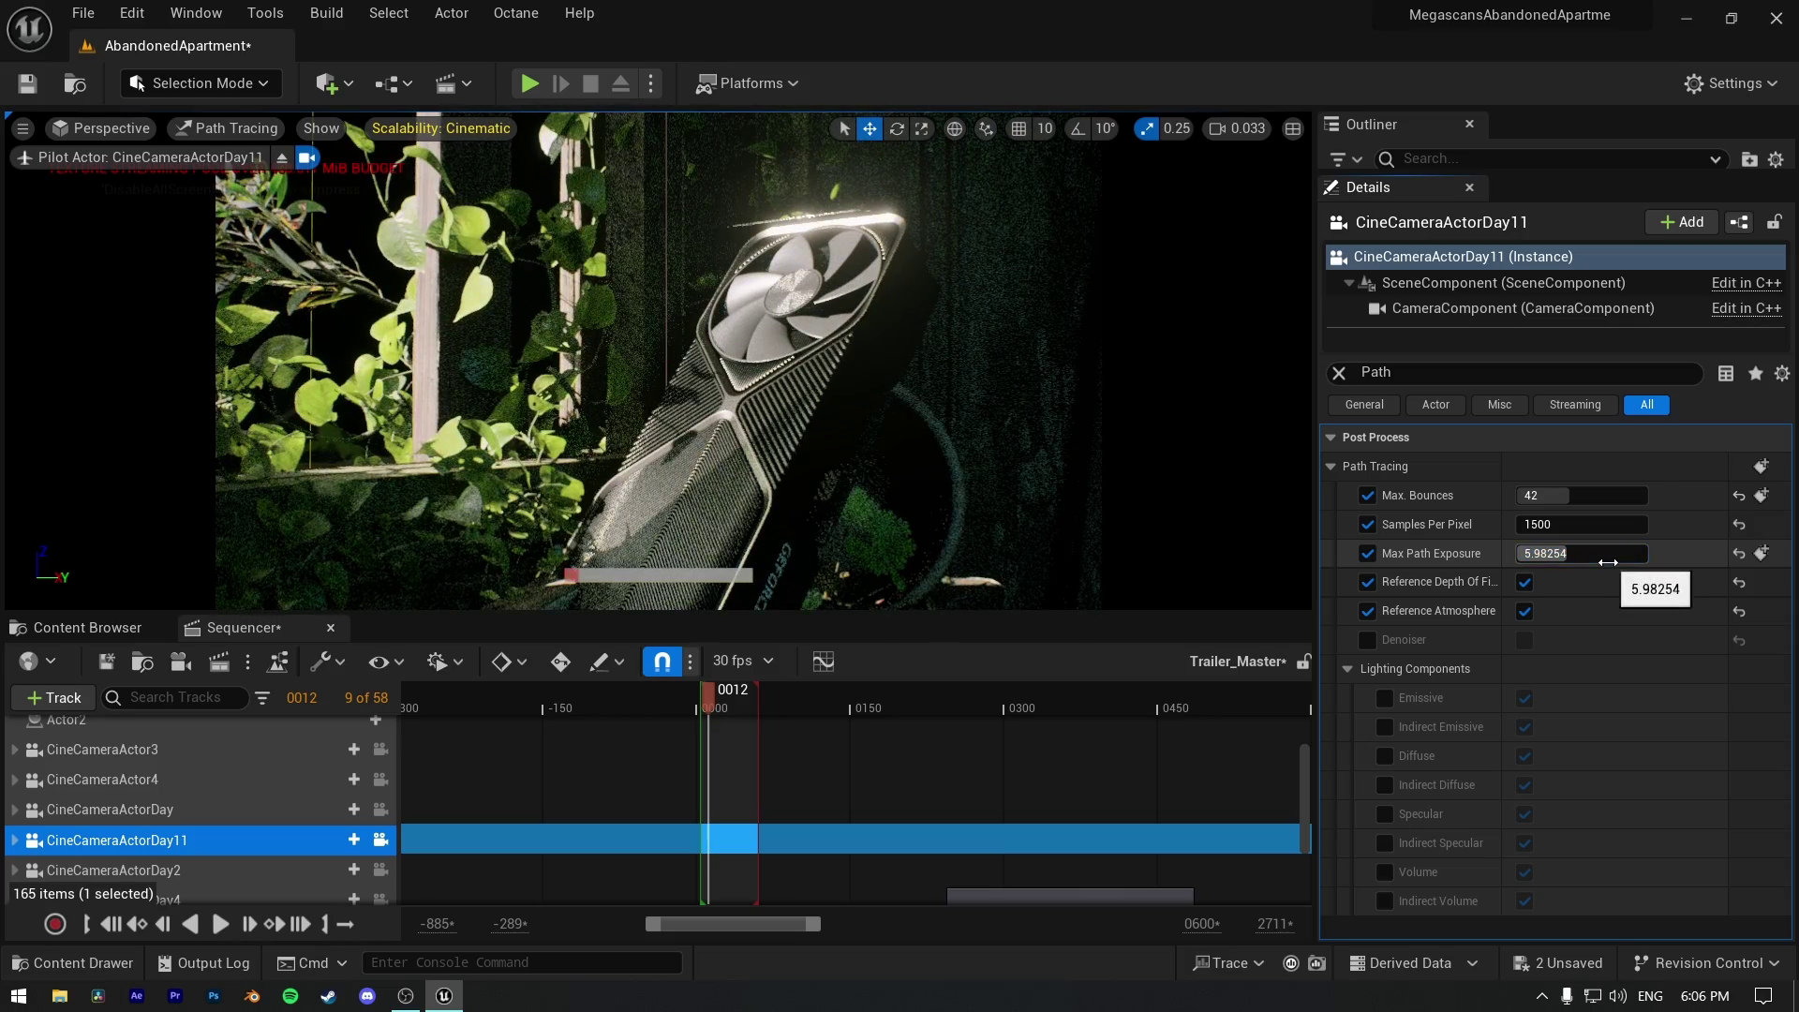
{"action": "left_click_drag", "start_coordinate": [1608, 562], "coordinate": [1625, 563]}
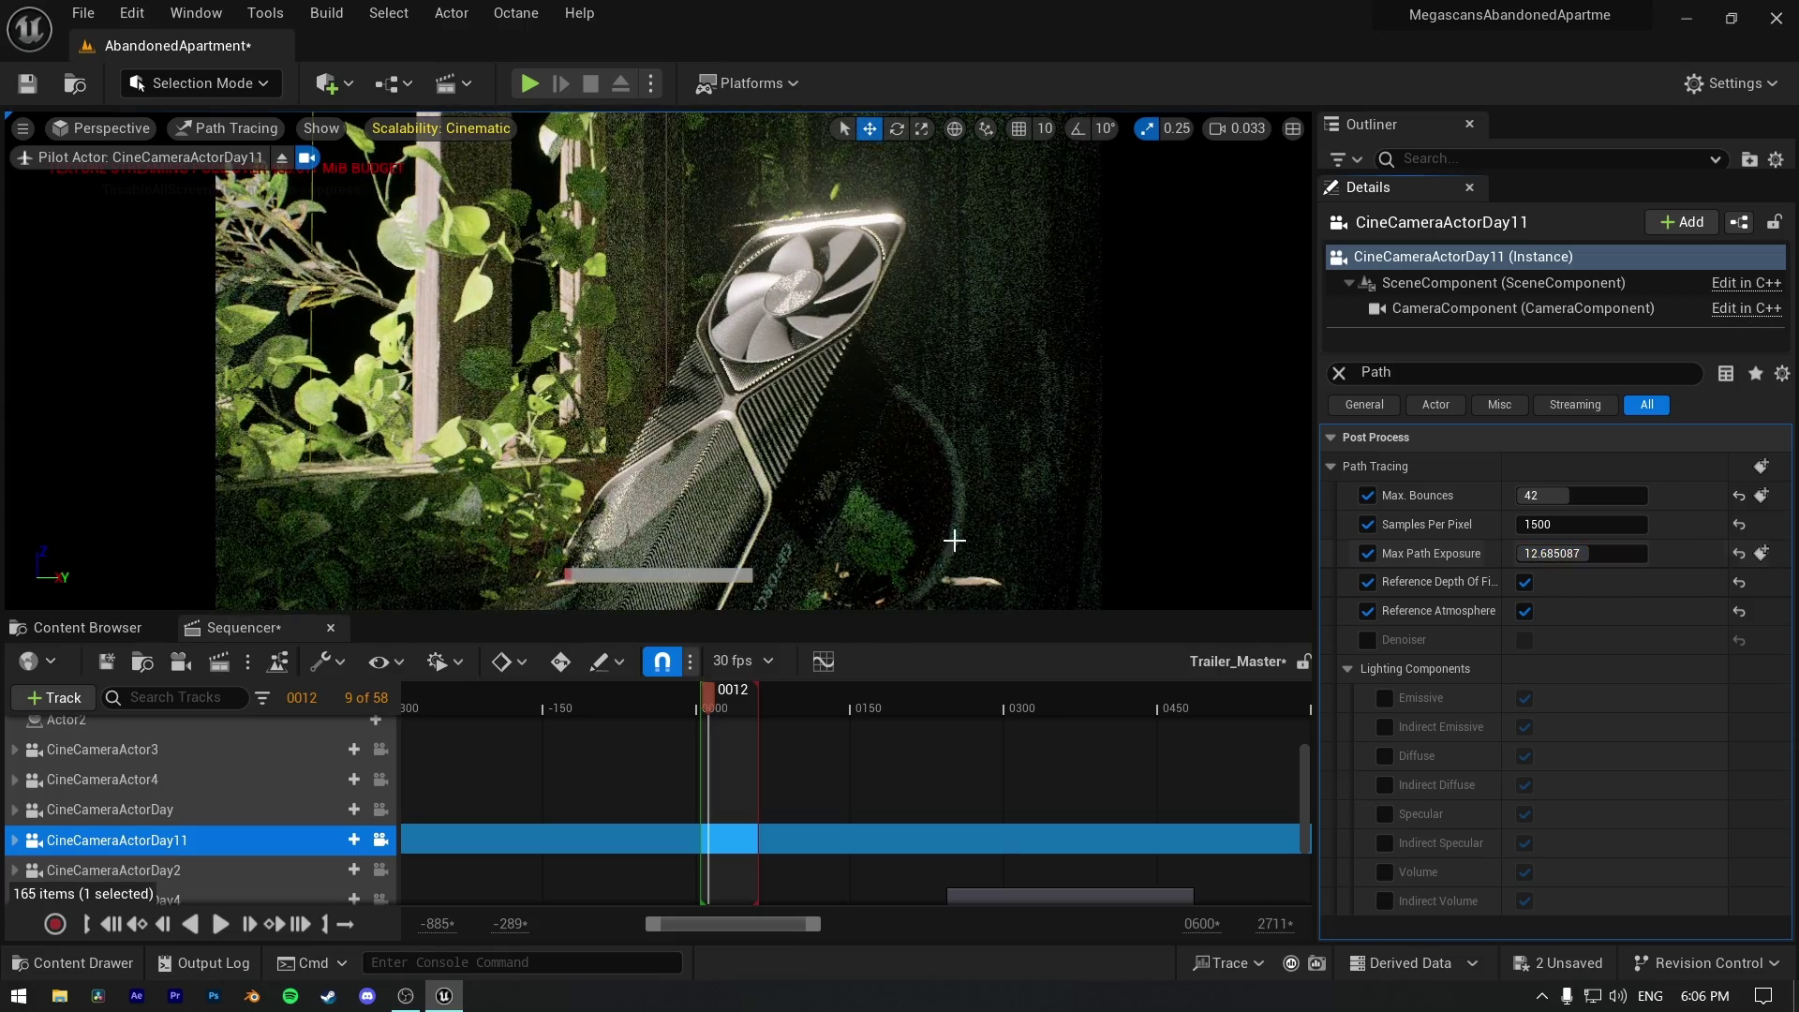
- Filter Details by 'bloom' and edit Bloom Intensity down from 0.128 toward 0.01
{"action": "left_click", "coordinate": [1338, 375]}
{"action": "type", "text": "blo"}
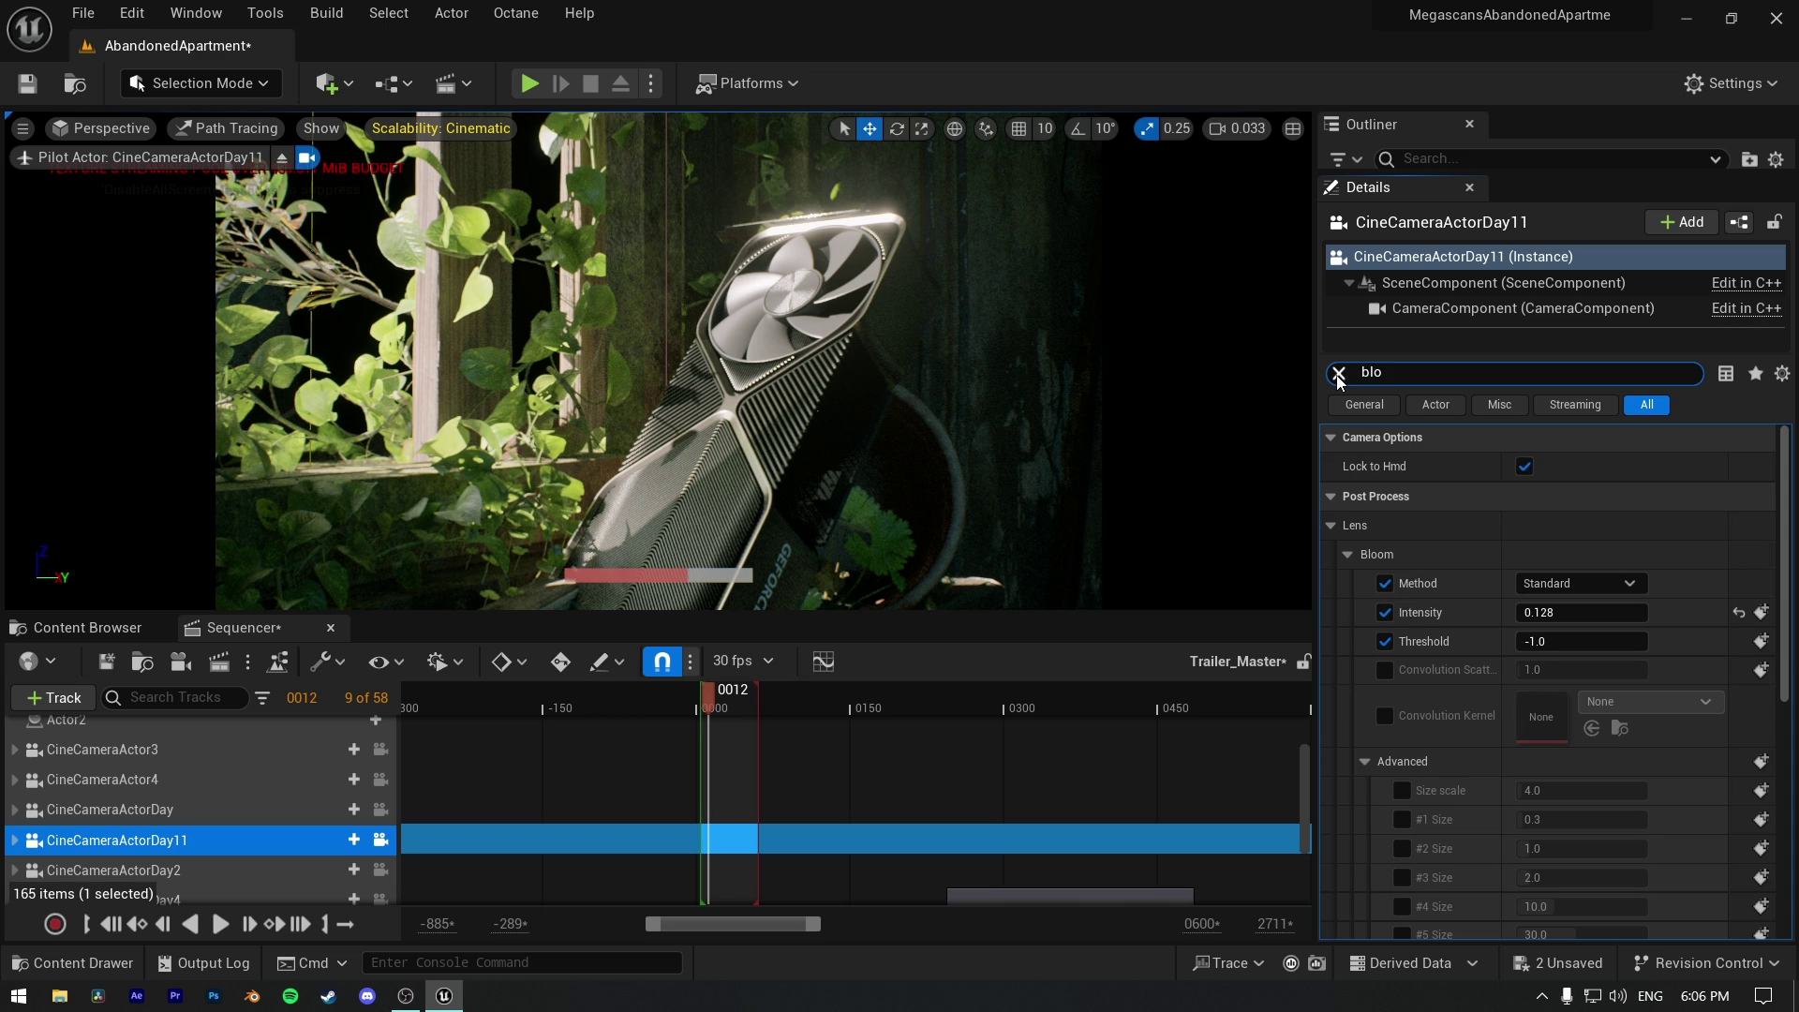
{"action": "type", "text": "om"}
{"action": "left_click", "coordinate": [1582, 554]}
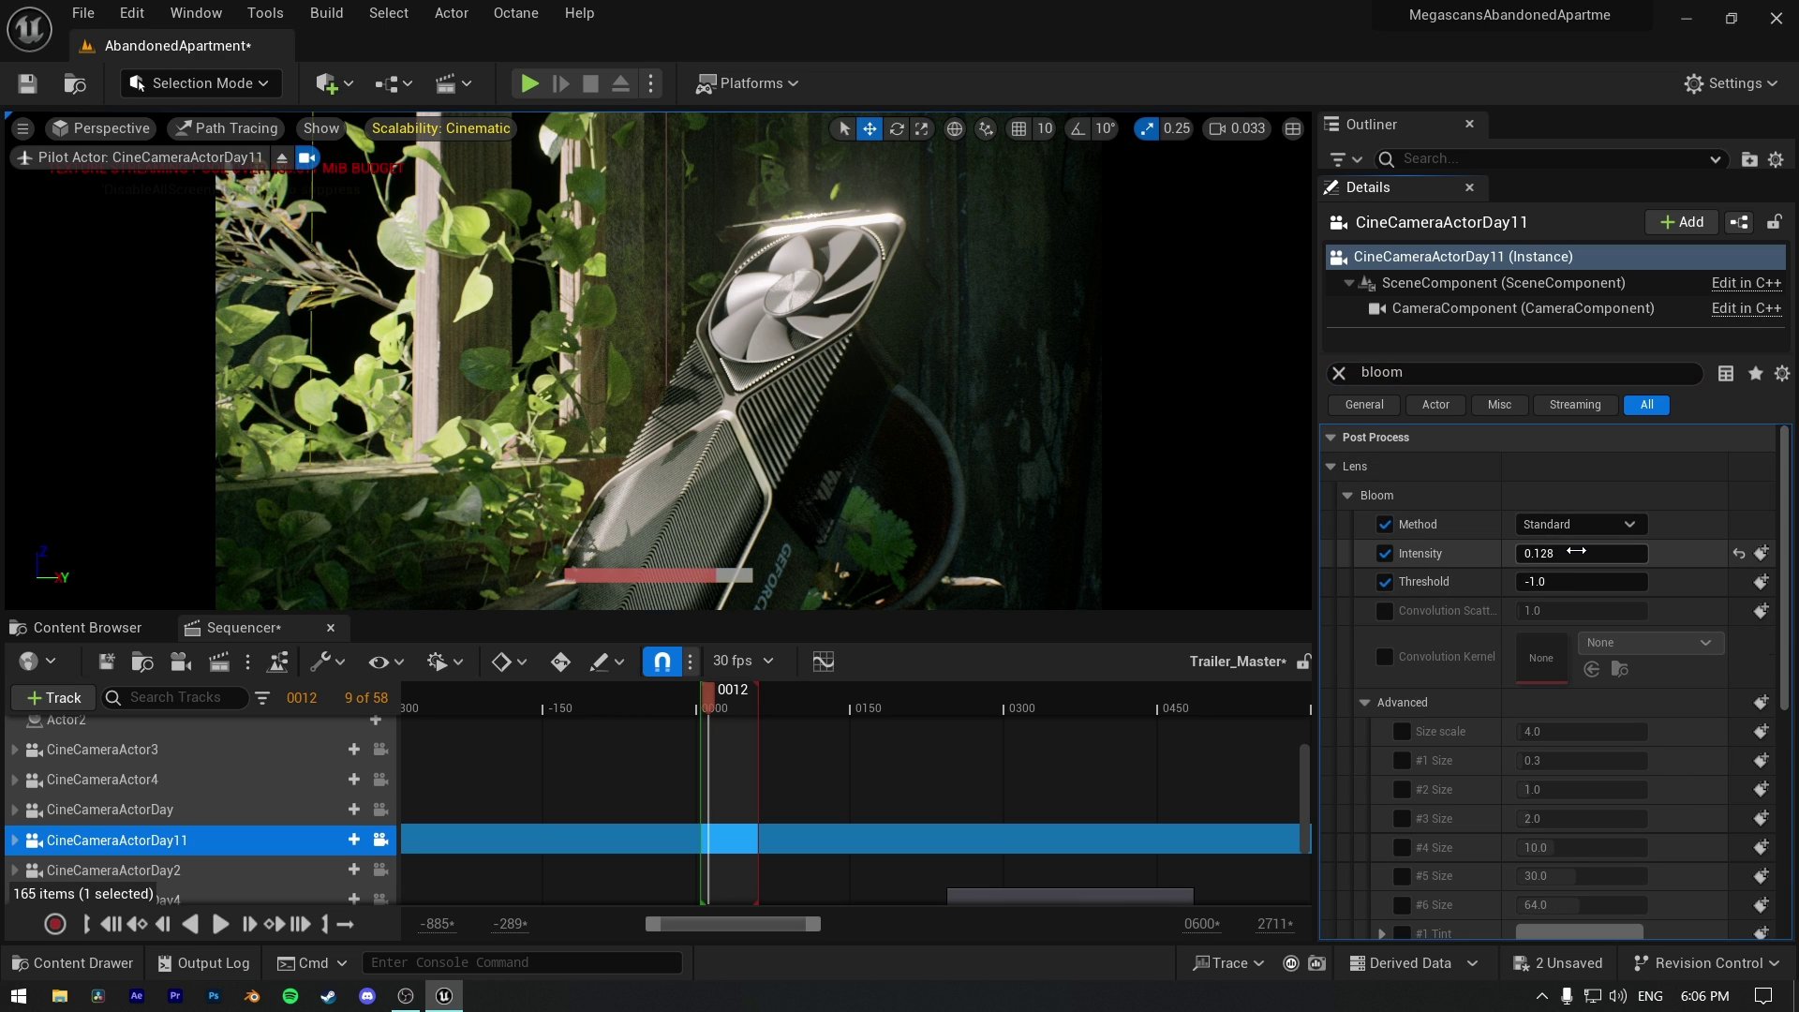
{"action": "type", "text": "0.0"}
{"action": "left_click_drag", "start_coordinate": [1582, 554], "coordinate": [1660, 595]}
{"action": "key", "text": "ctrl+z"}
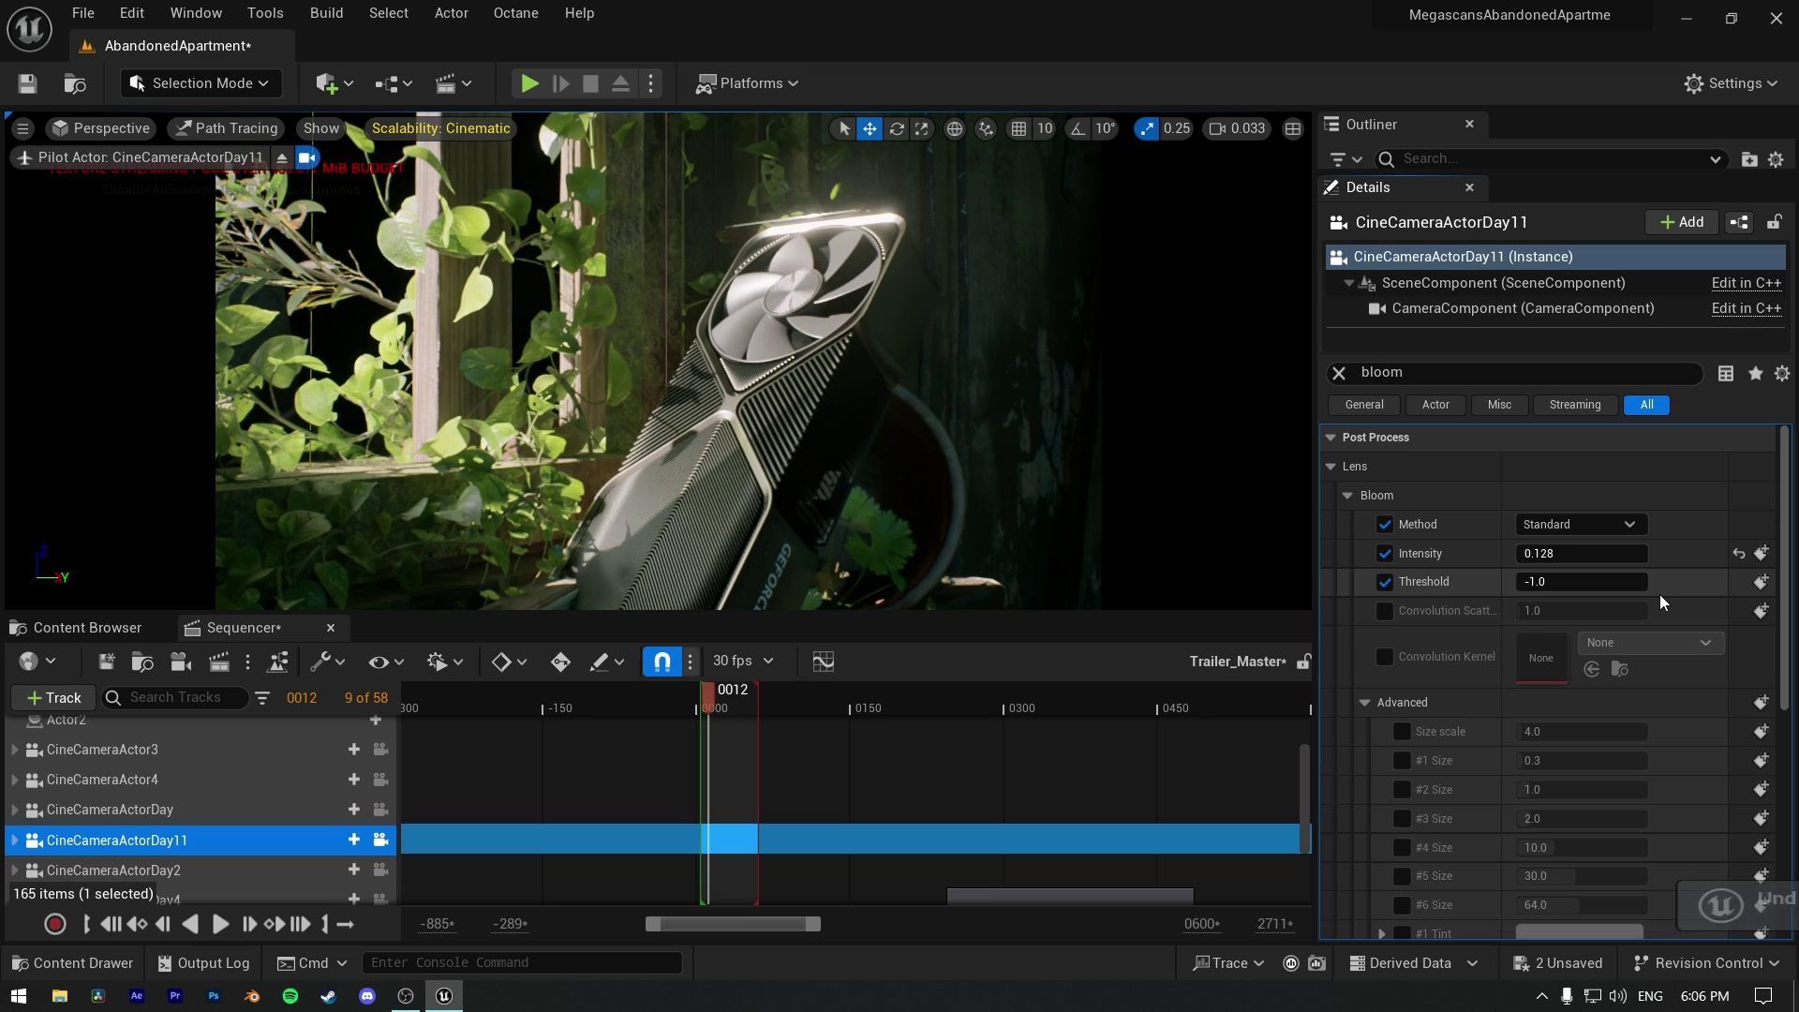
{"action": "left_click", "coordinate": [1582, 554]}
{"action": "type", "text": "0.0"}
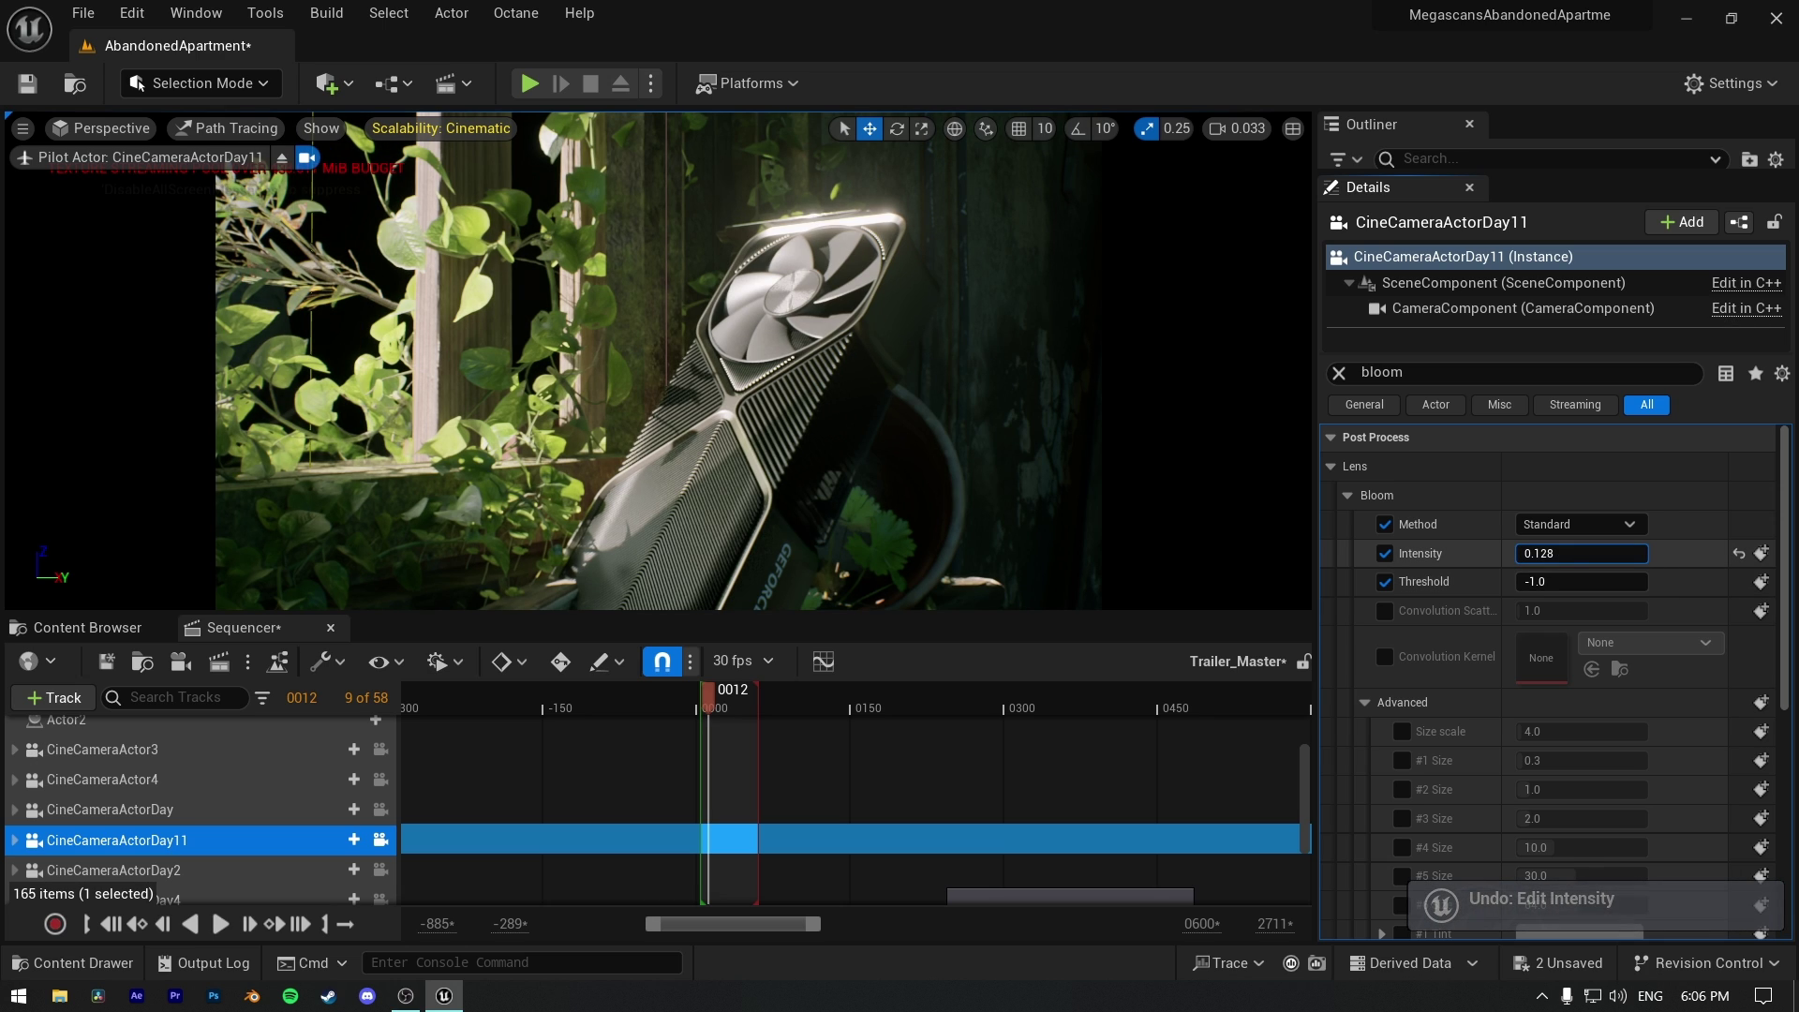
{"action": "key", "text": "Return"}
{"action": "left_click_drag", "start_coordinate": [1582, 553], "coordinate": [1586, 556]}
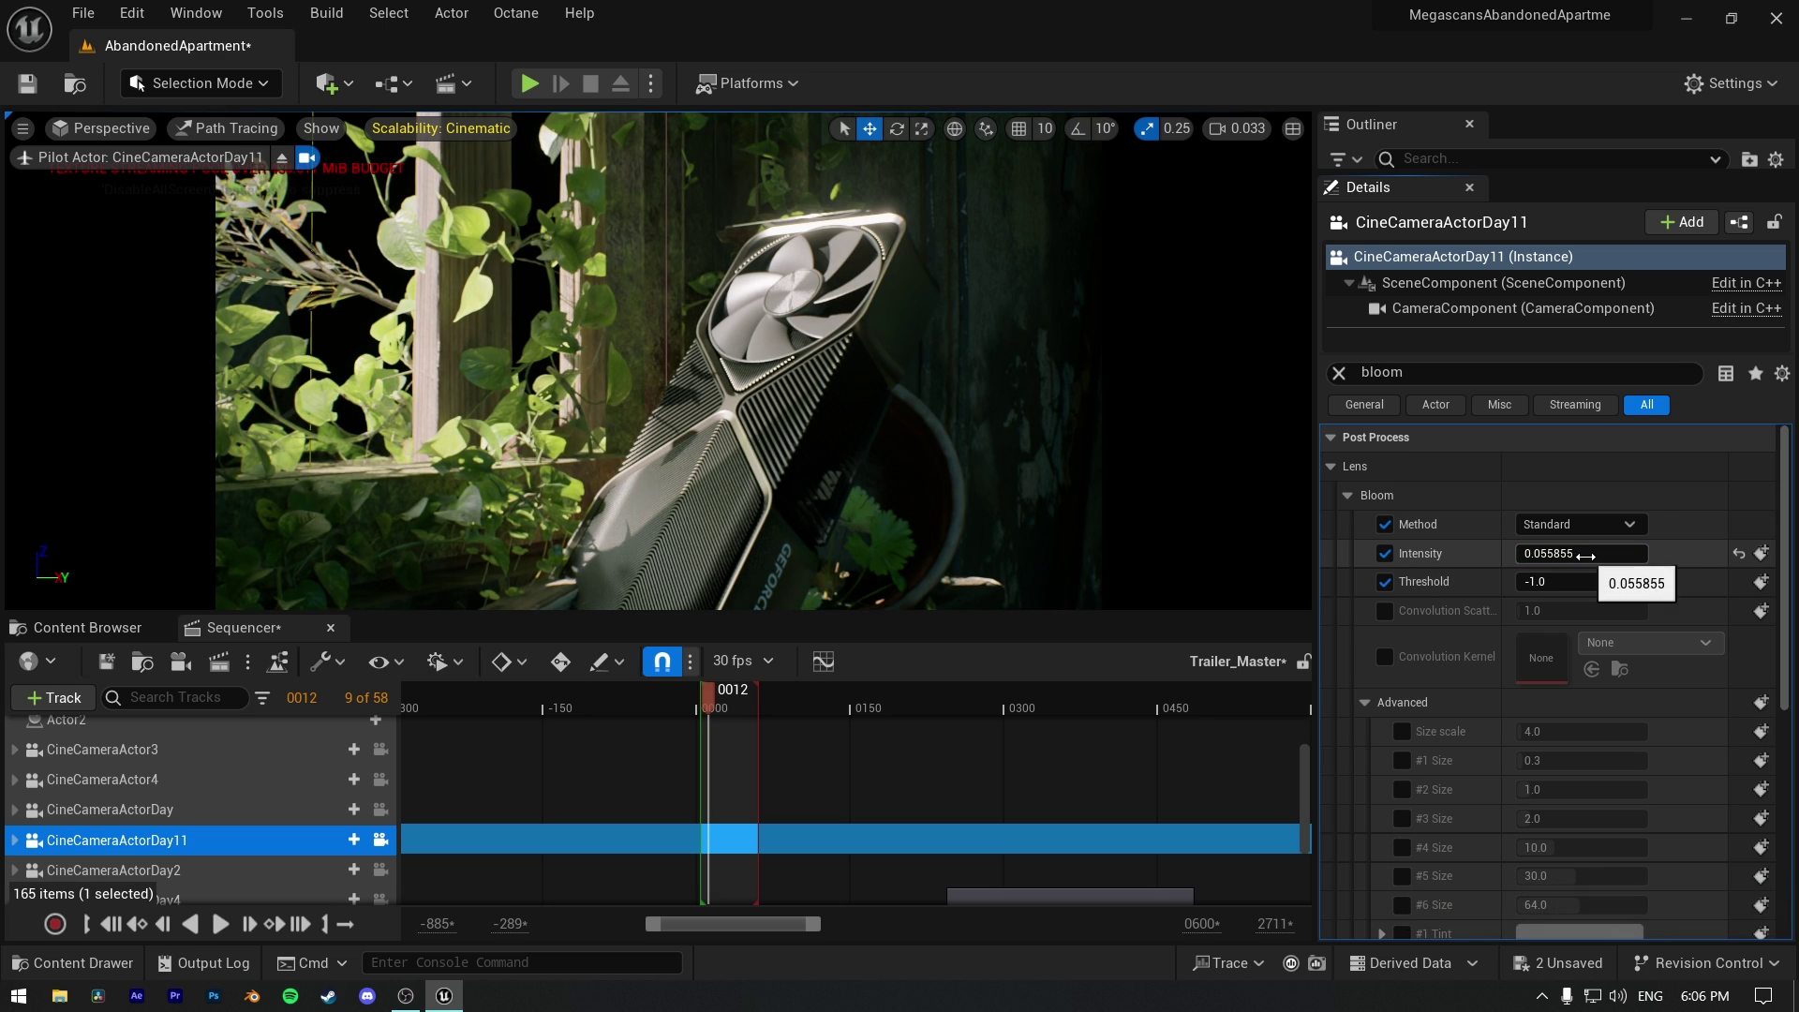
{"action": "left_click", "coordinate": [1547, 553]}
{"action": "left_click", "coordinate": [1547, 553]}
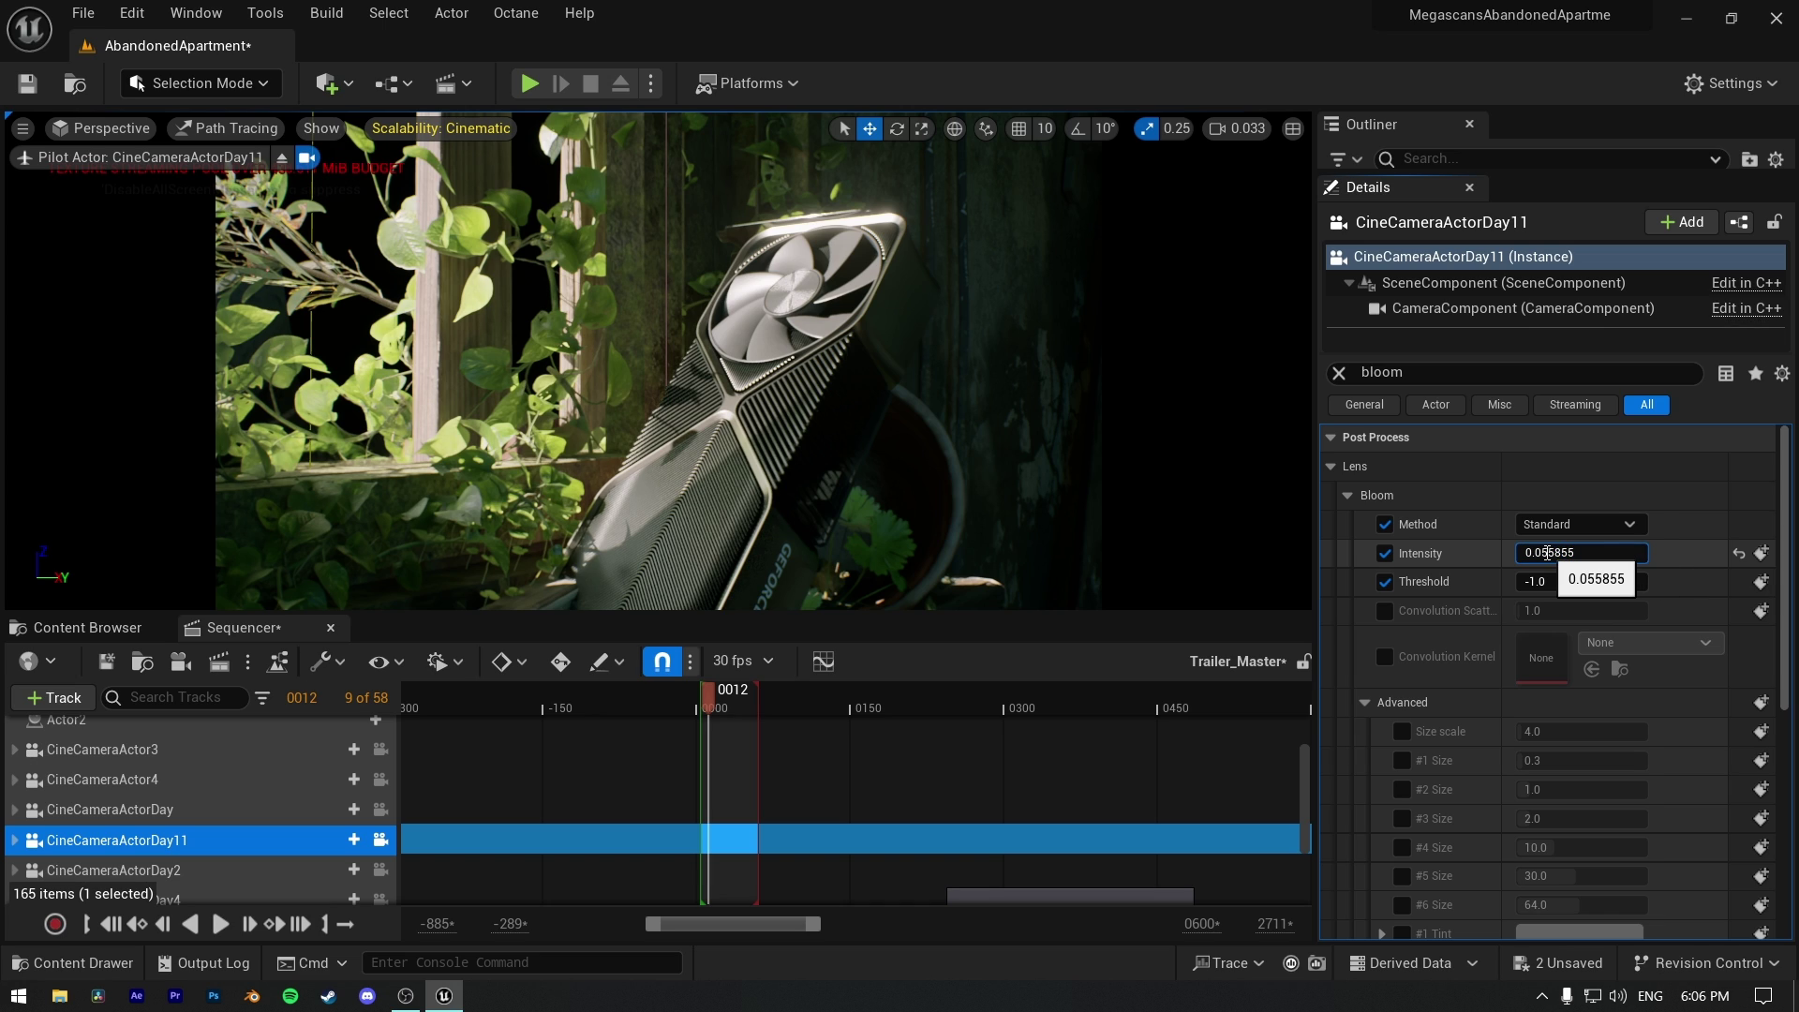
{"action": "left_click_drag", "start_coordinate": [1547, 553], "coordinate": [1629, 557]}
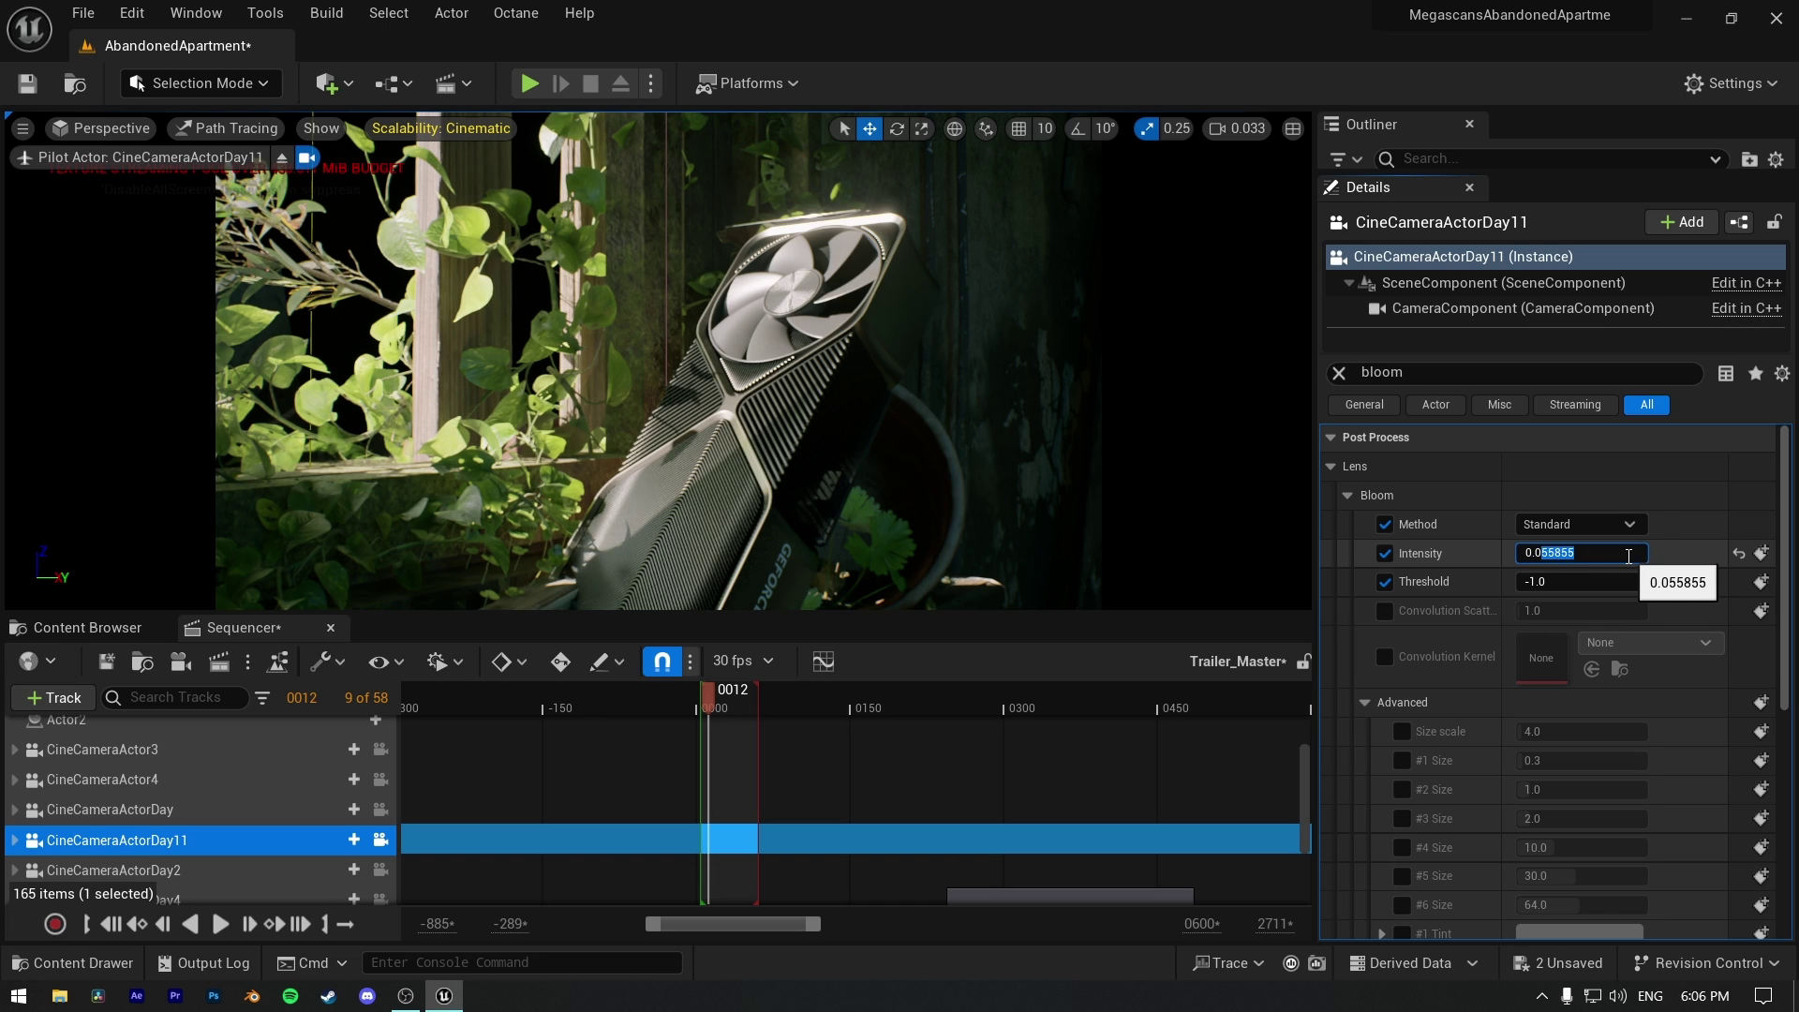
- Finish Bloom Intensity at 0.01, raise Max Path Exposure to 13.24, and open Scalability at Cinematic
{"action": "type", "text": "1"}
{"action": "key", "text": "Return"}
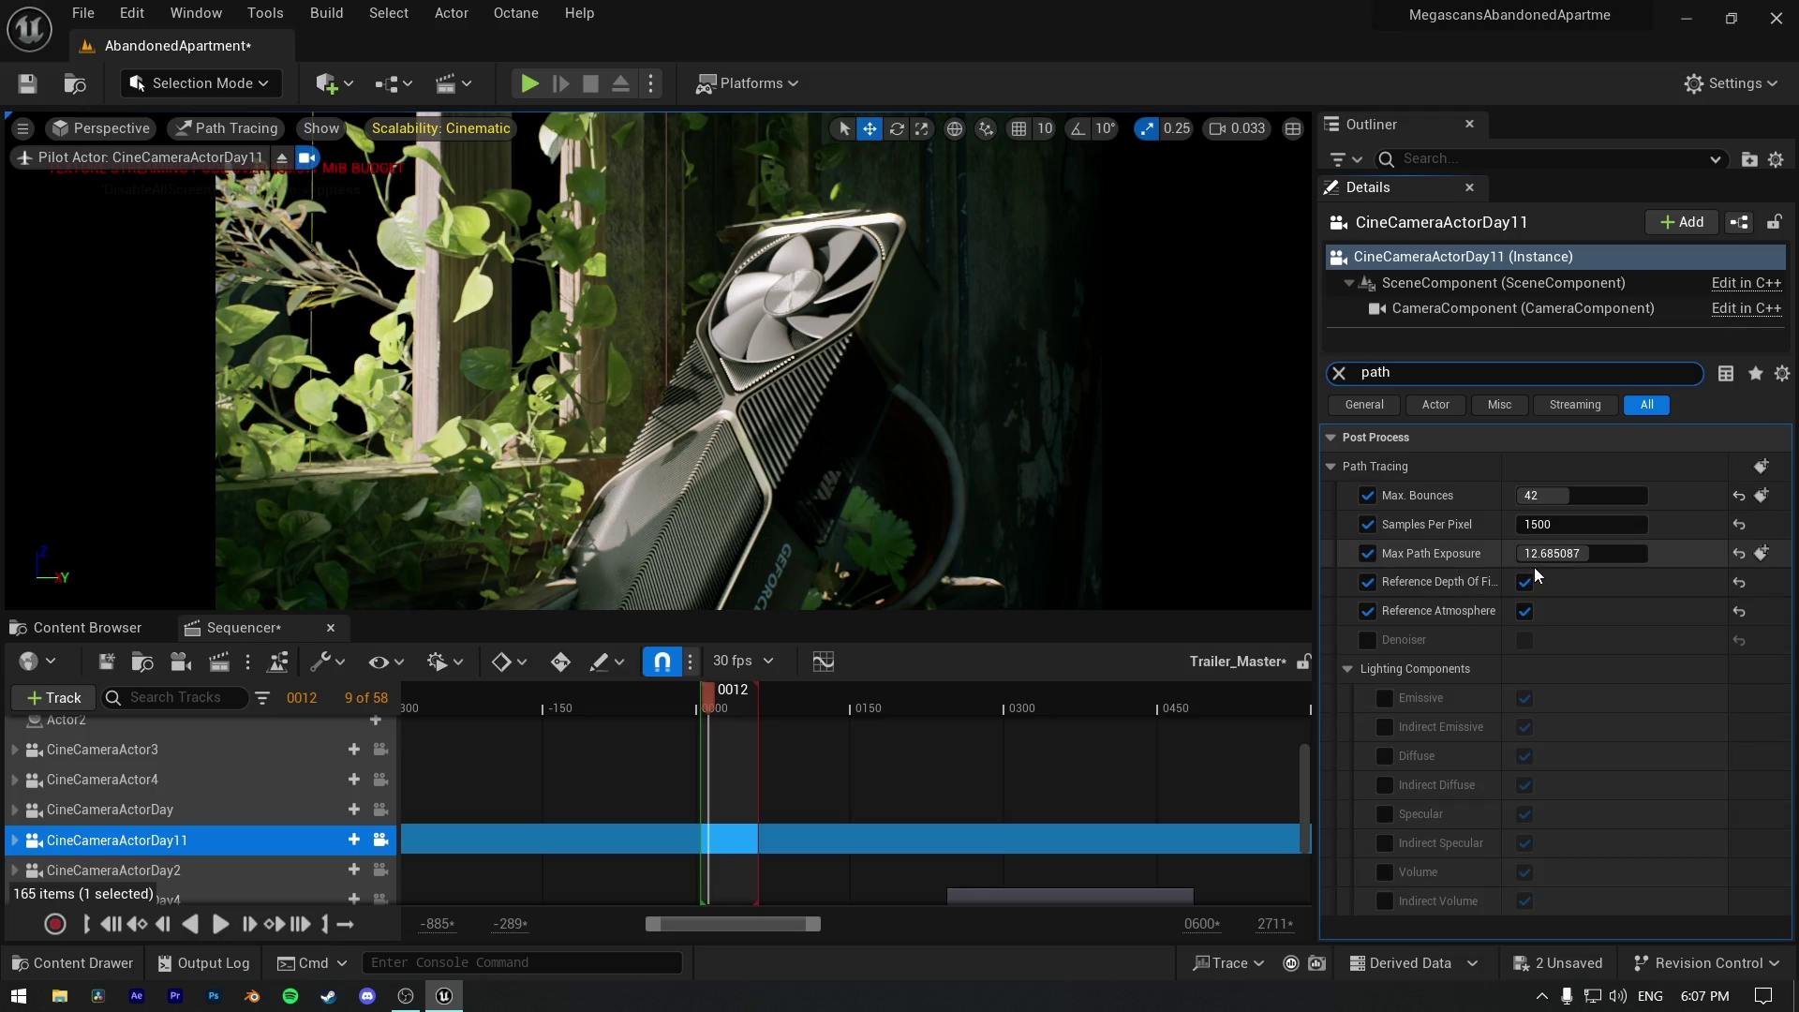
{"action": "left_click_drag", "start_coordinate": [1556, 554], "coordinate": [1528, 554]}
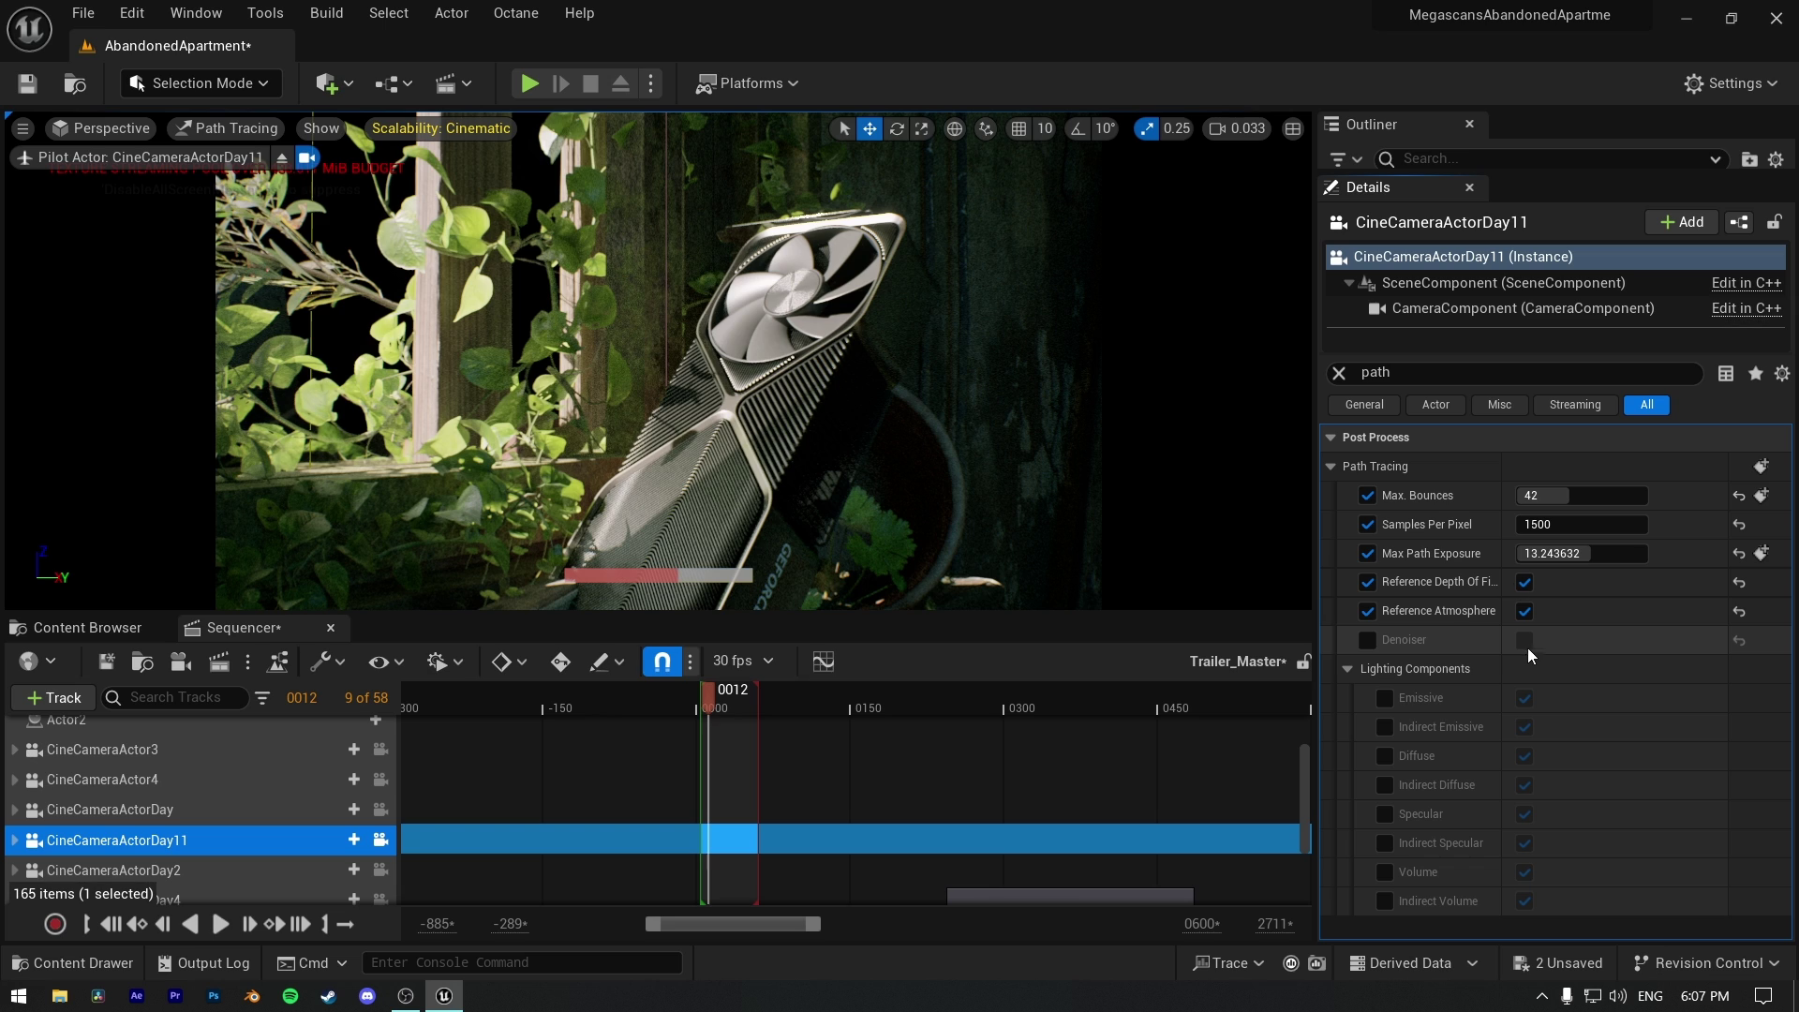
{"action": "left_click", "coordinate": [524, 601]}
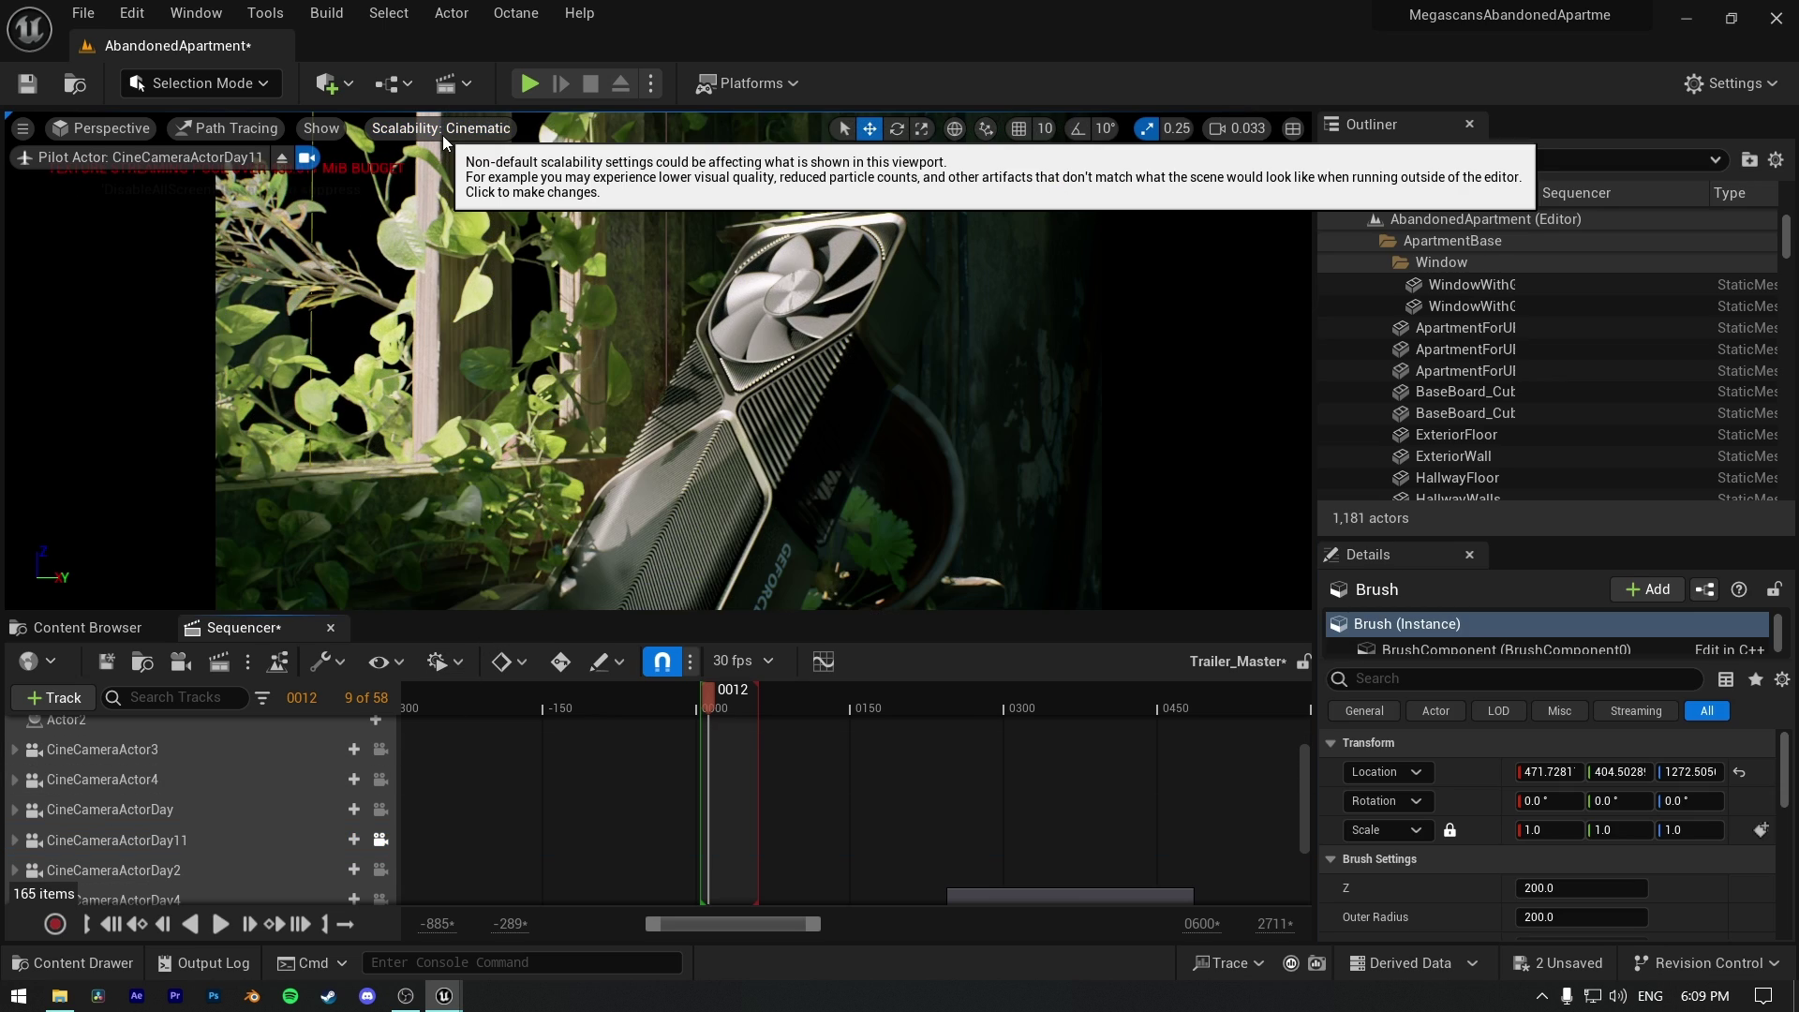
{"action": "left_click", "coordinate": [442, 135]}
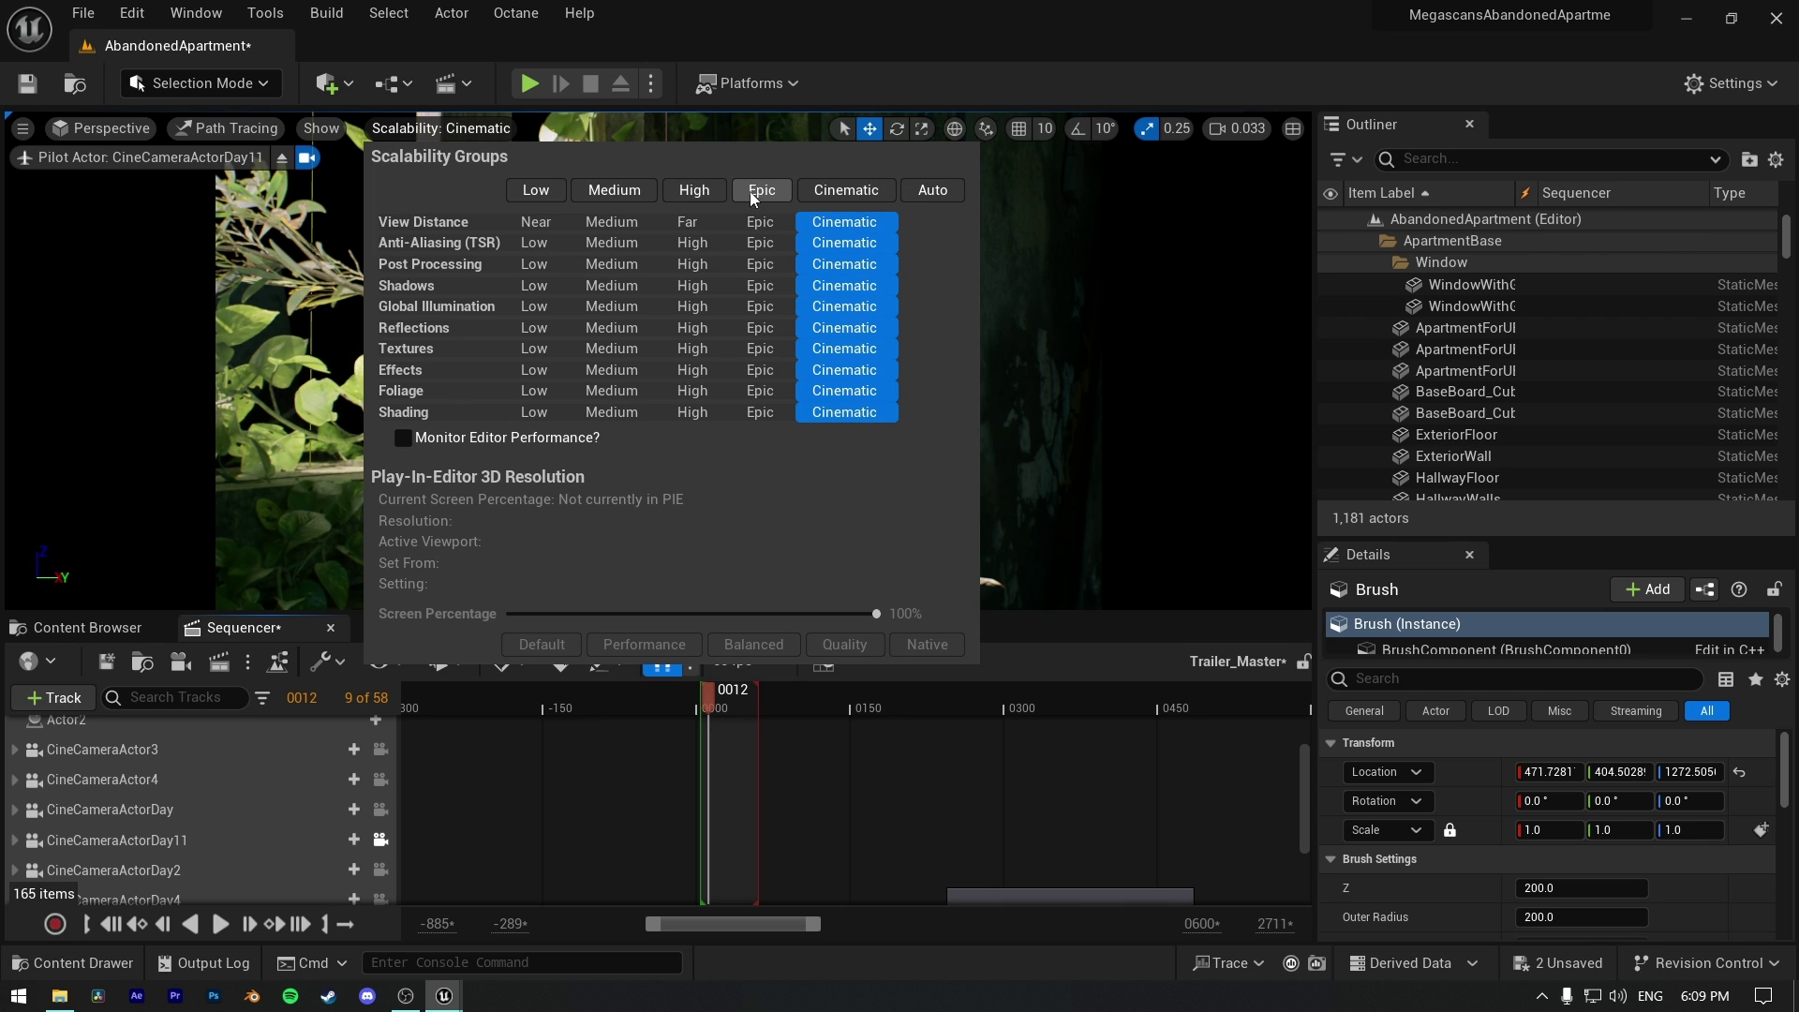
- Close, reopen and dismiss the Scalability Groups panel, keeping every group at Cinematic
{"action": "left_click", "coordinate": [969, 86]}
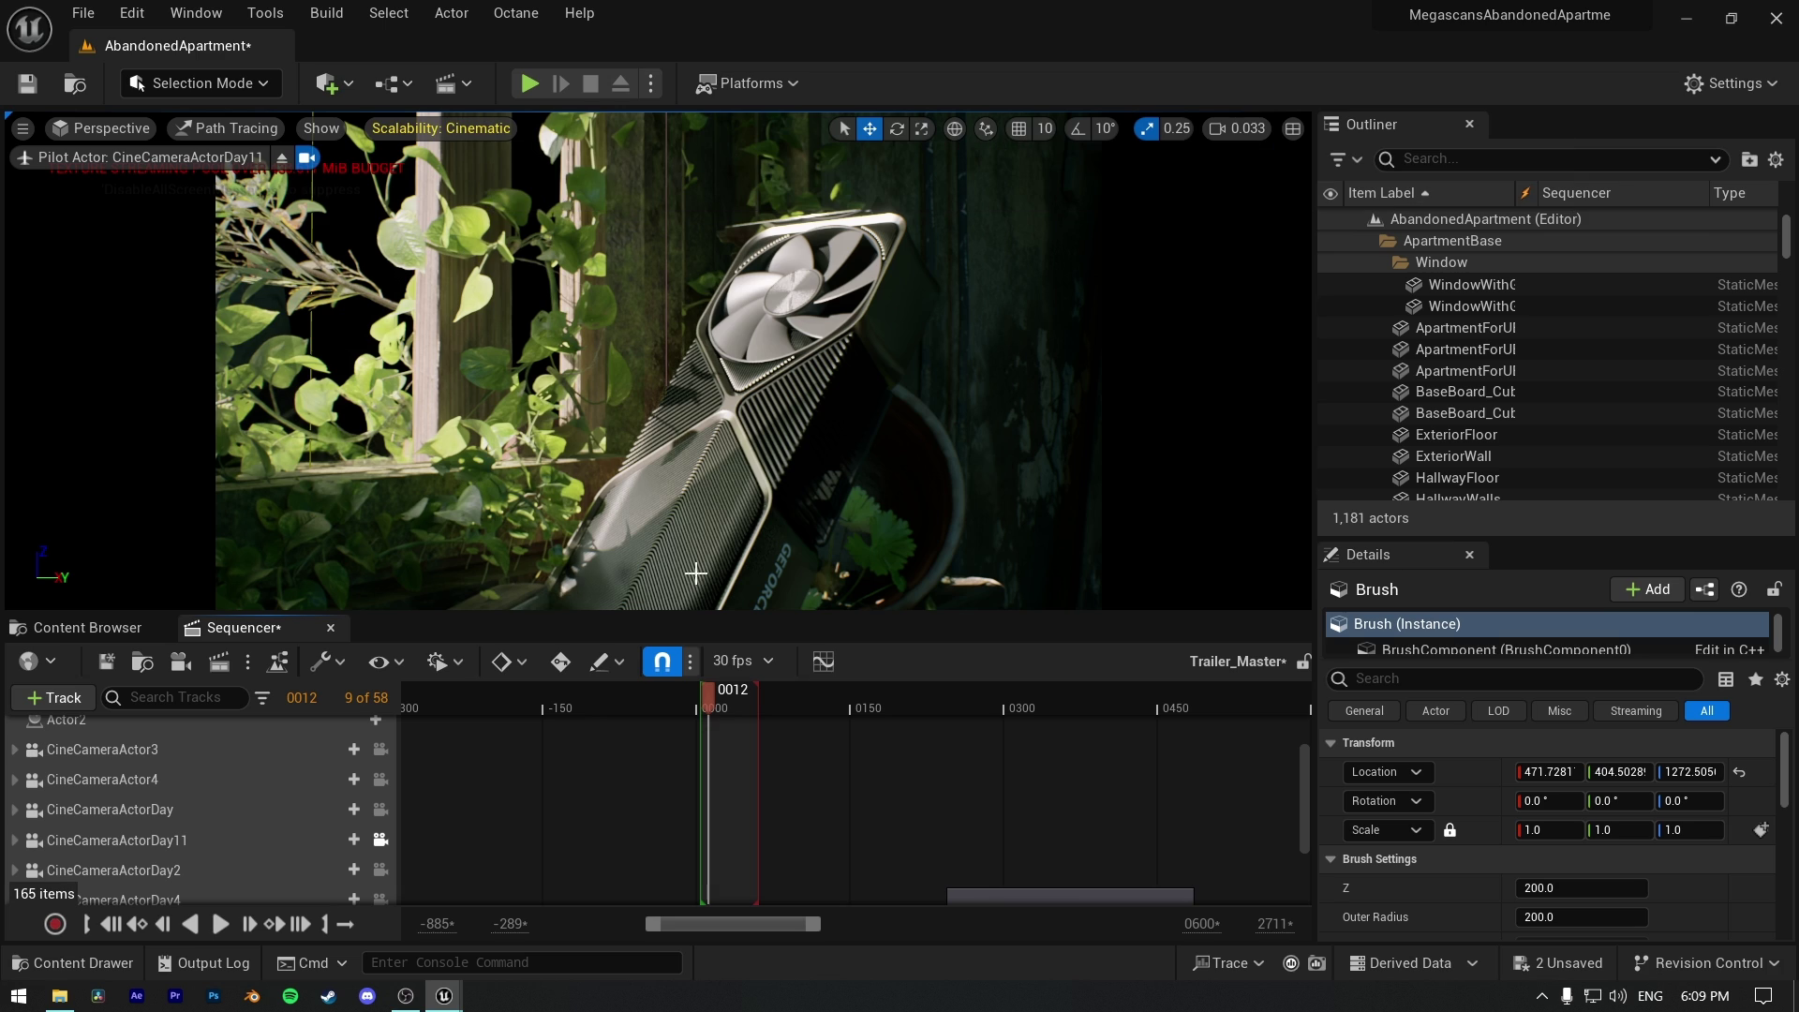
{"action": "left_click", "coordinate": [459, 135]}
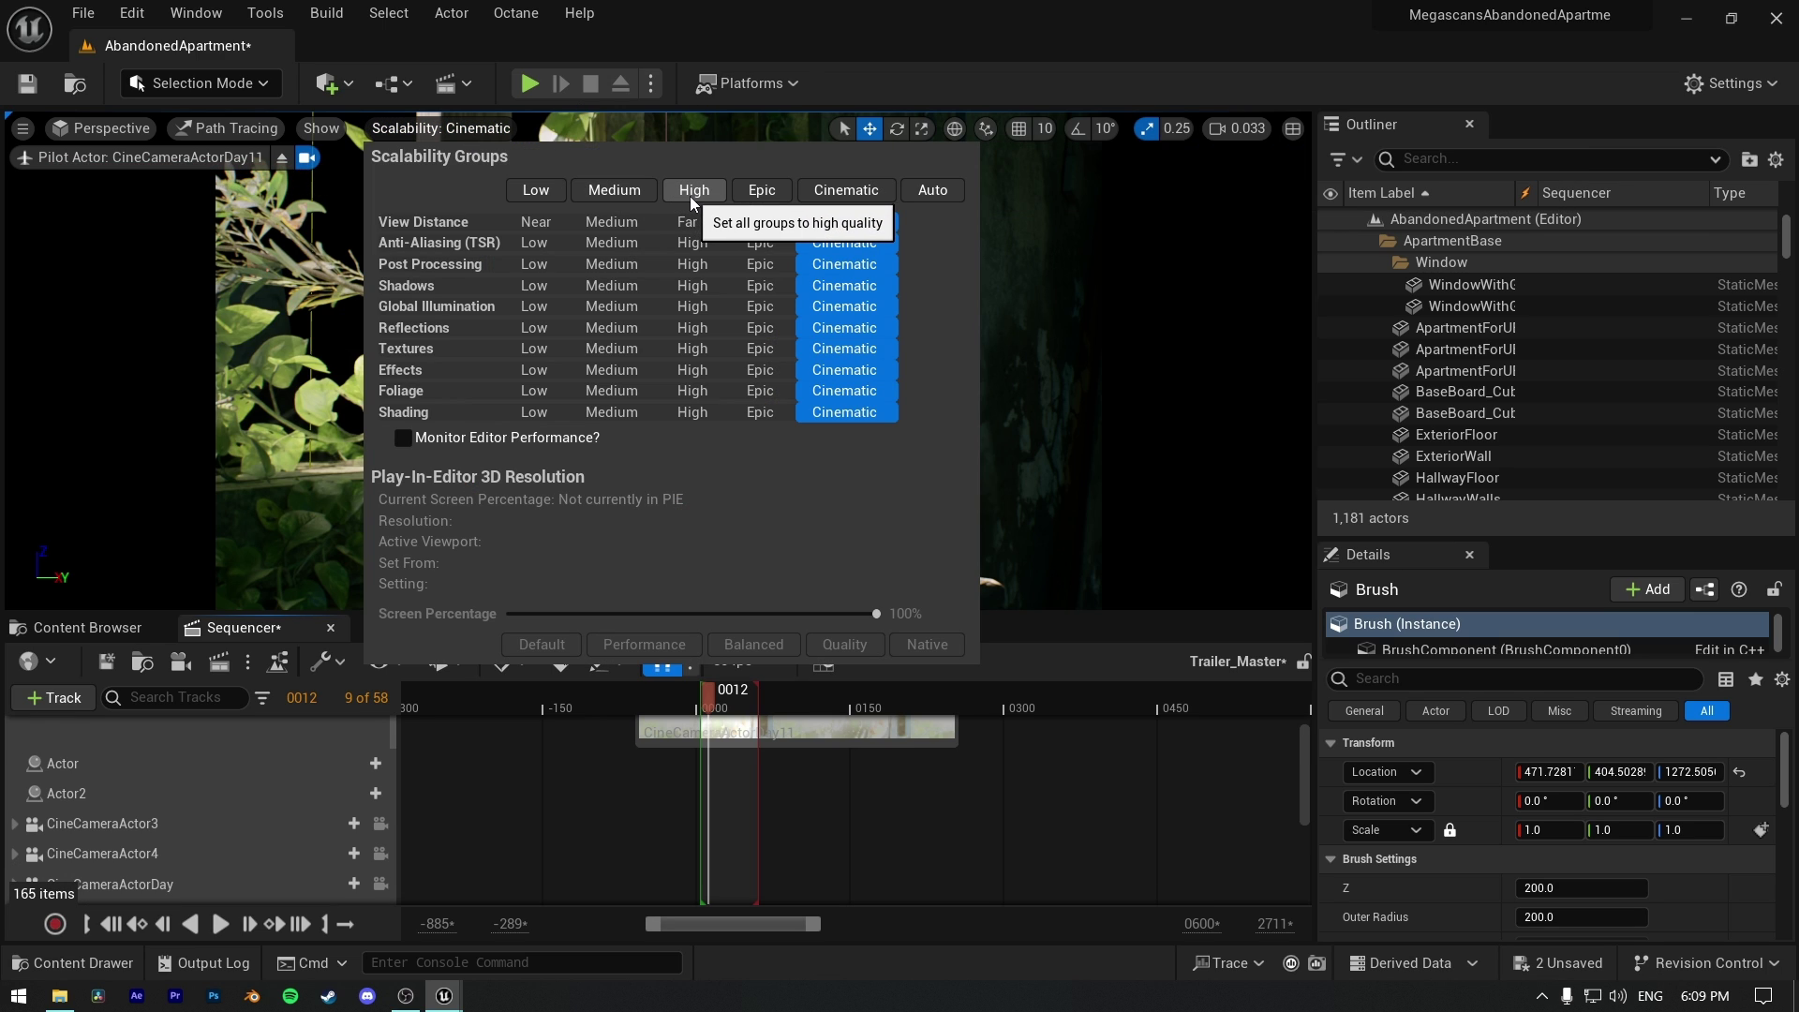
{"action": "key", "text": "Escape"}
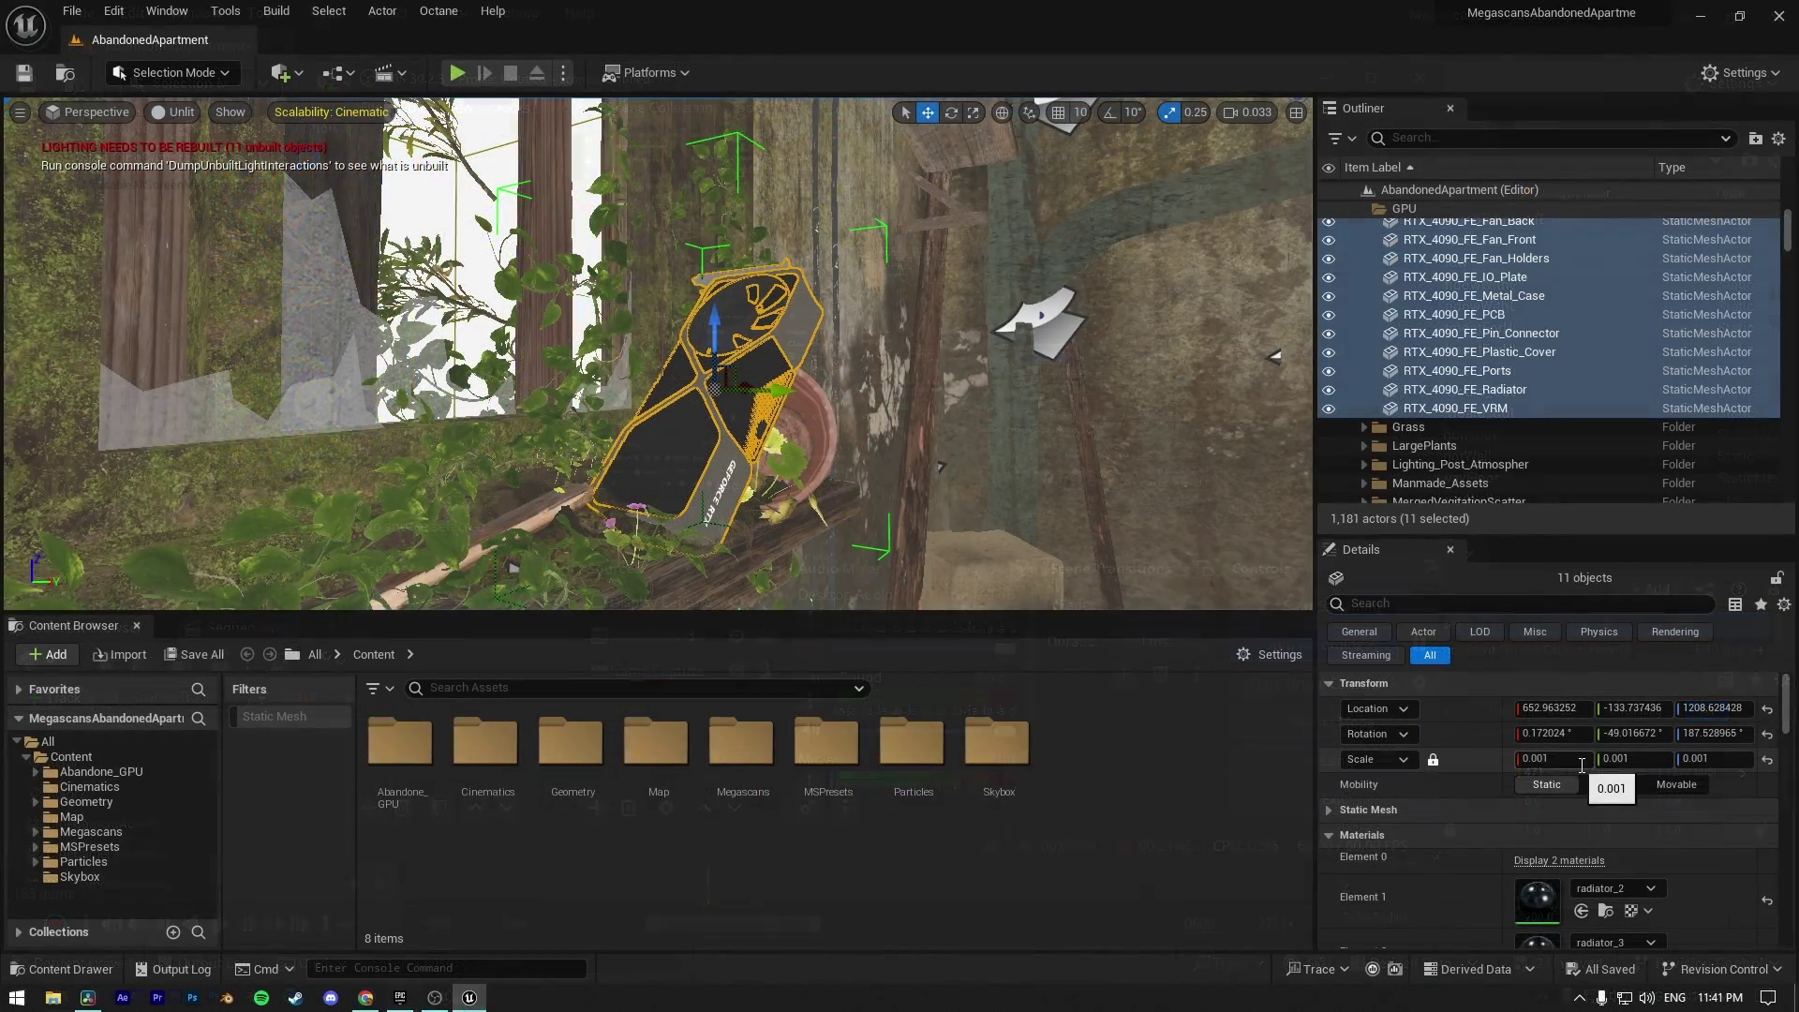
- Edit the GPU parts' X scale field and set viewport camera speed to 1
{"action": "left_click", "coordinate": [1562, 759]}
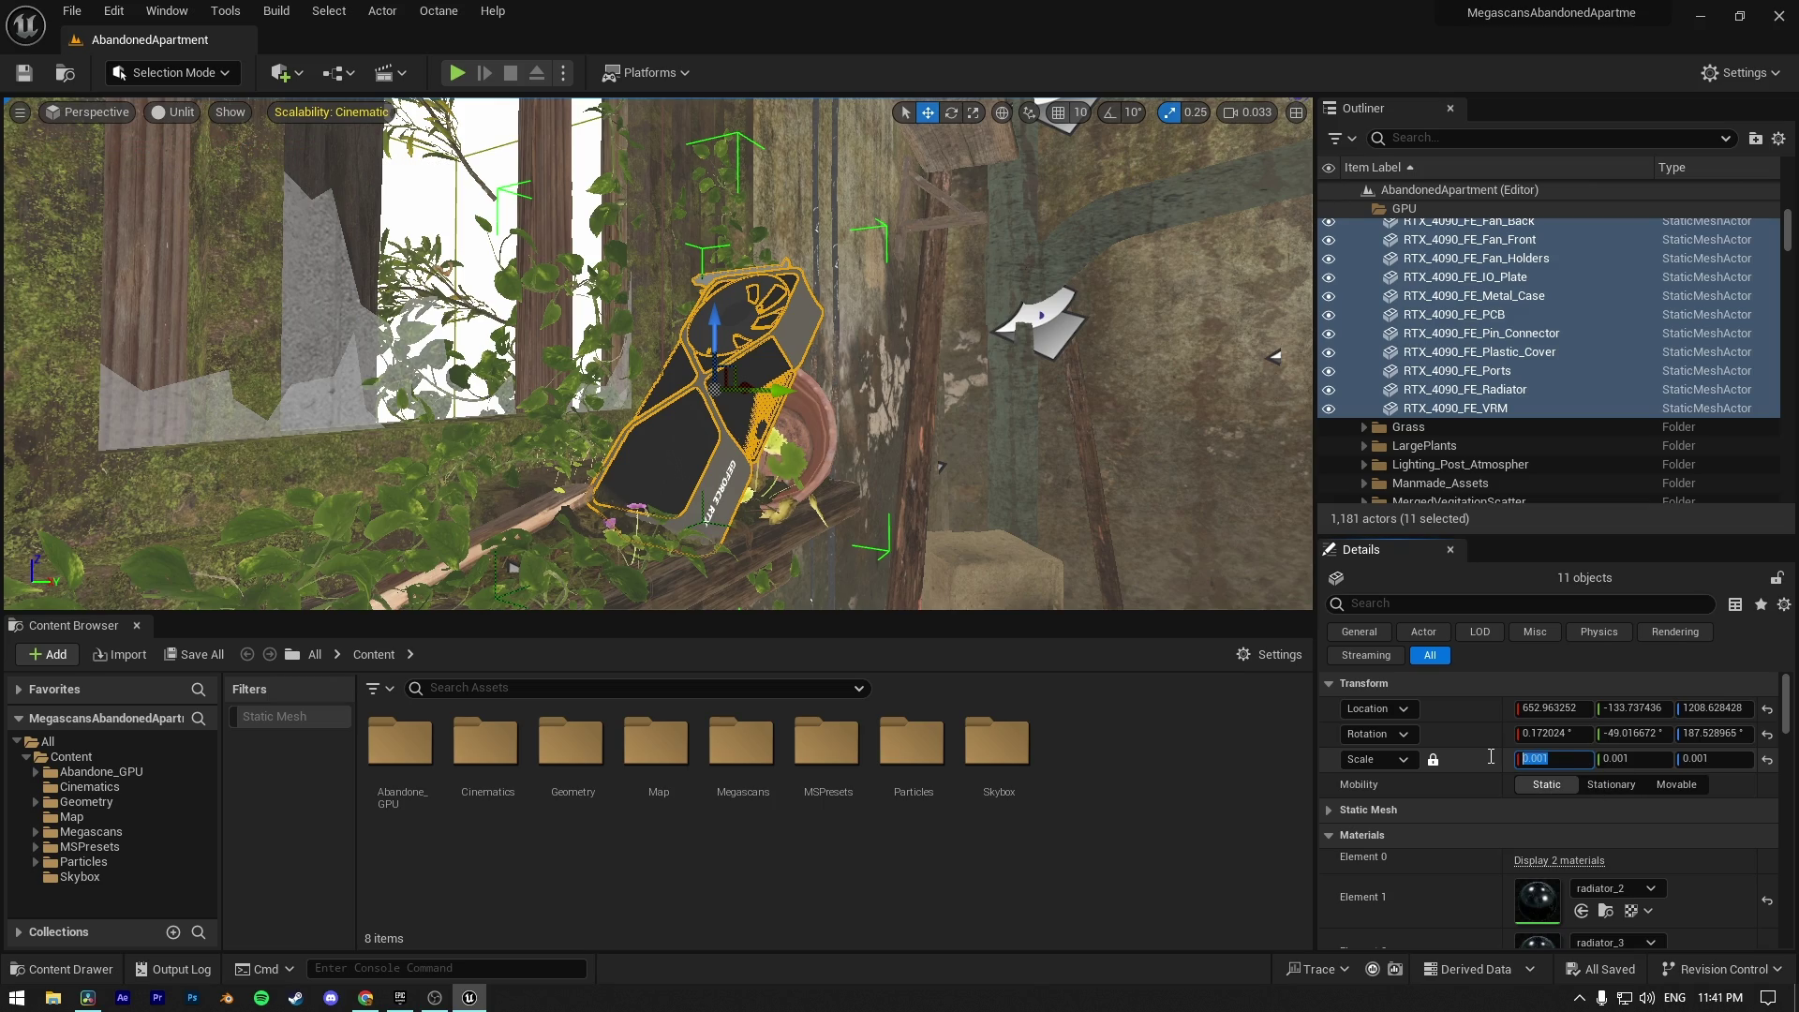
{"action": "right_click_drag", "start_coordinate": [471, 410], "coordinate": [489, 245]}
{"action": "left_click", "coordinate": [1267, 109]}
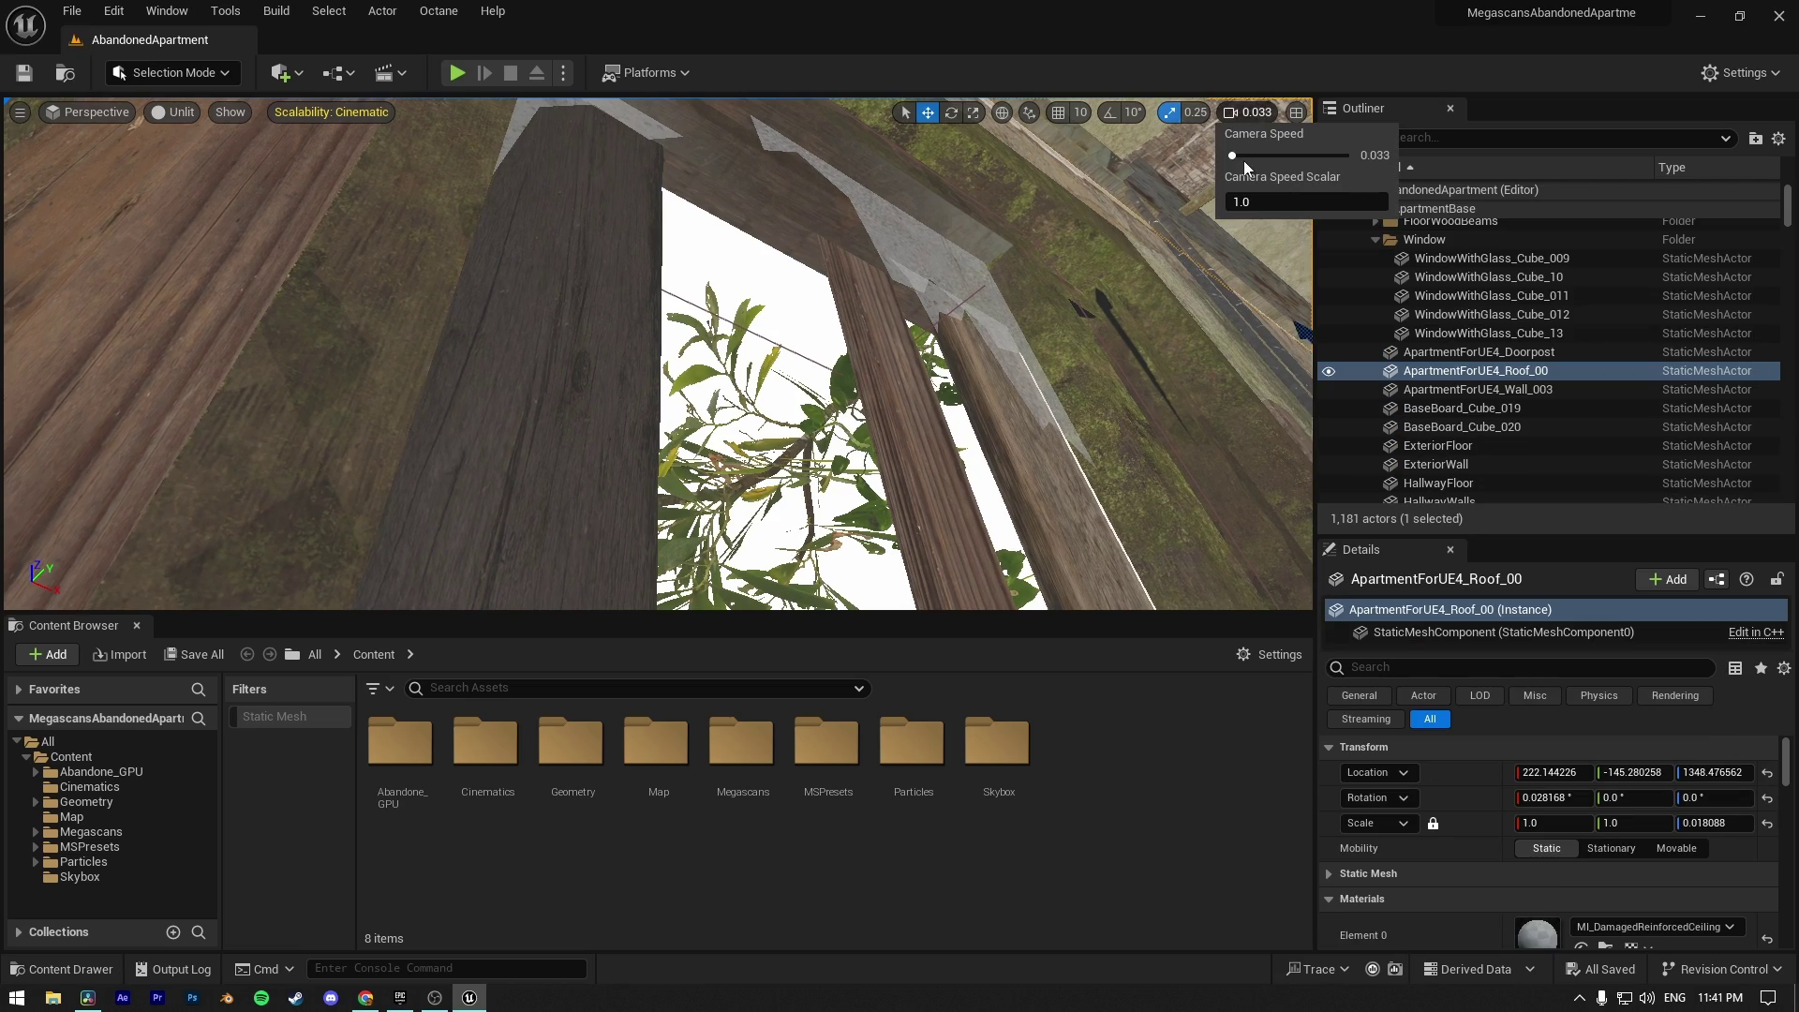
{"action": "left_click", "coordinate": [1245, 160]}
- Frame the skybox, then select and frame the Cube12 light blocker on the roof
{"action": "left_click", "coordinate": [837, 450]}
{"action": "key", "text": "f"}
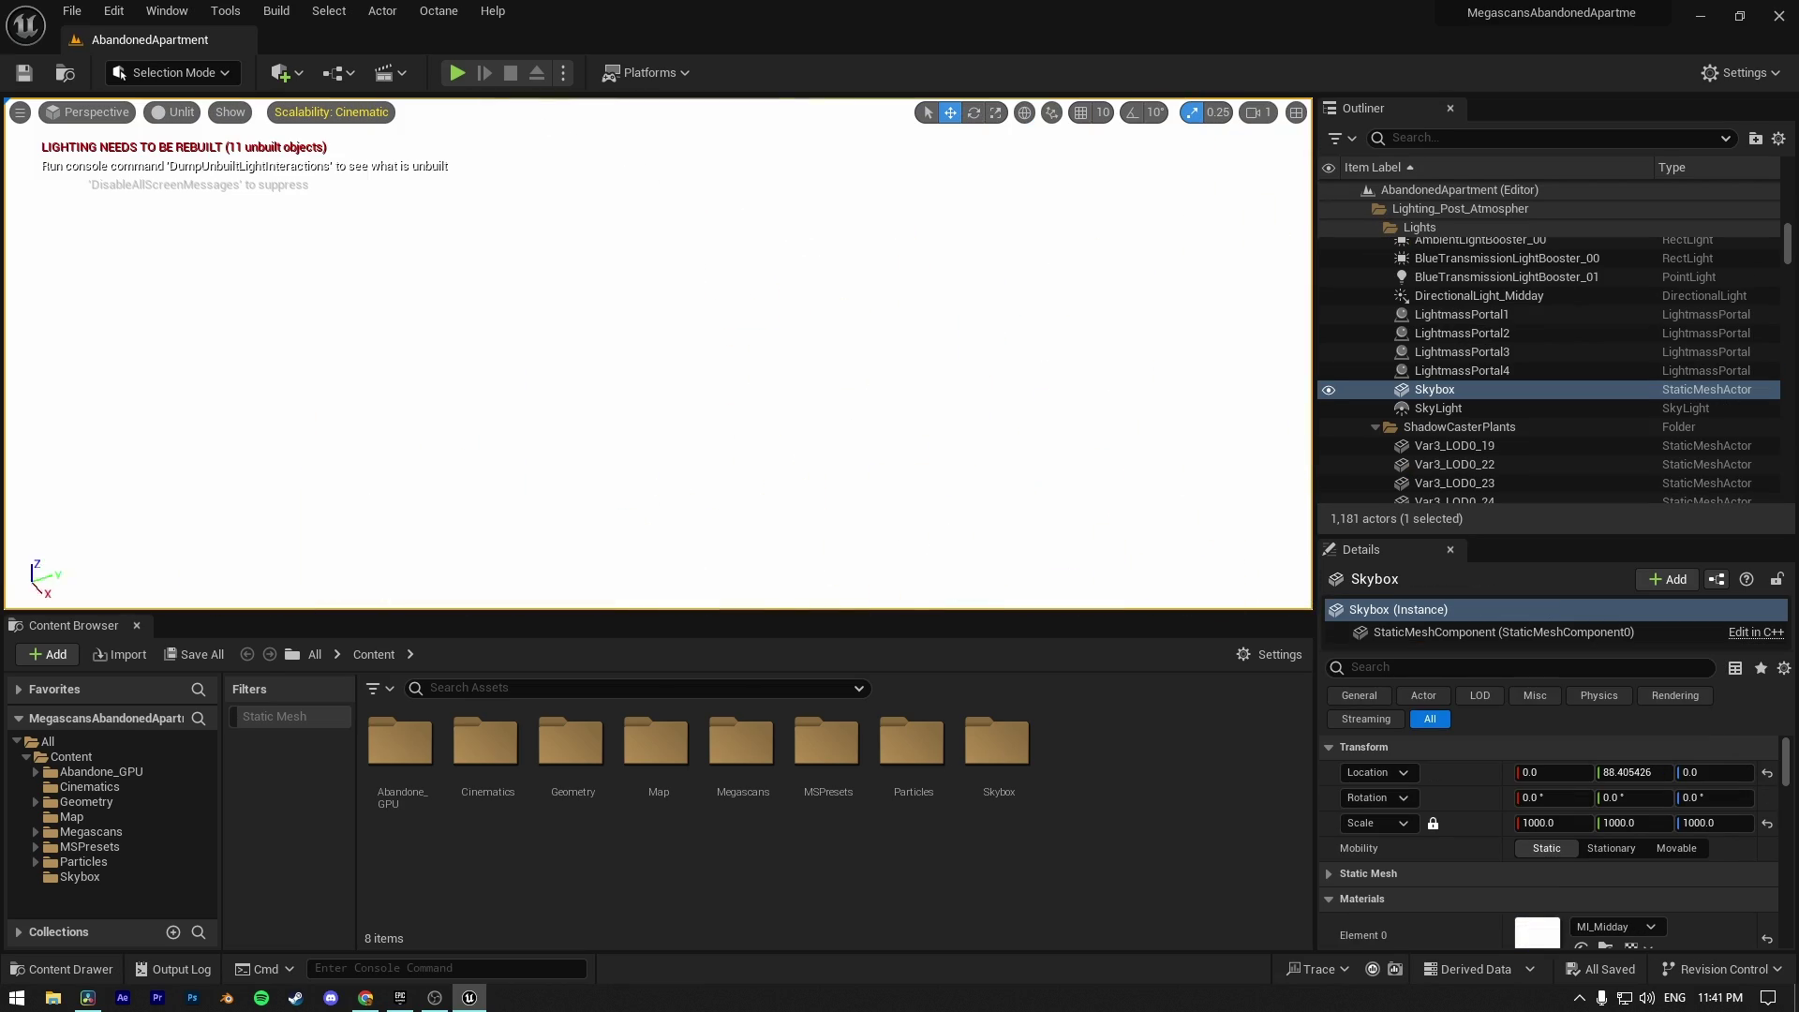
{"action": "left_click", "coordinate": [753, 363]}
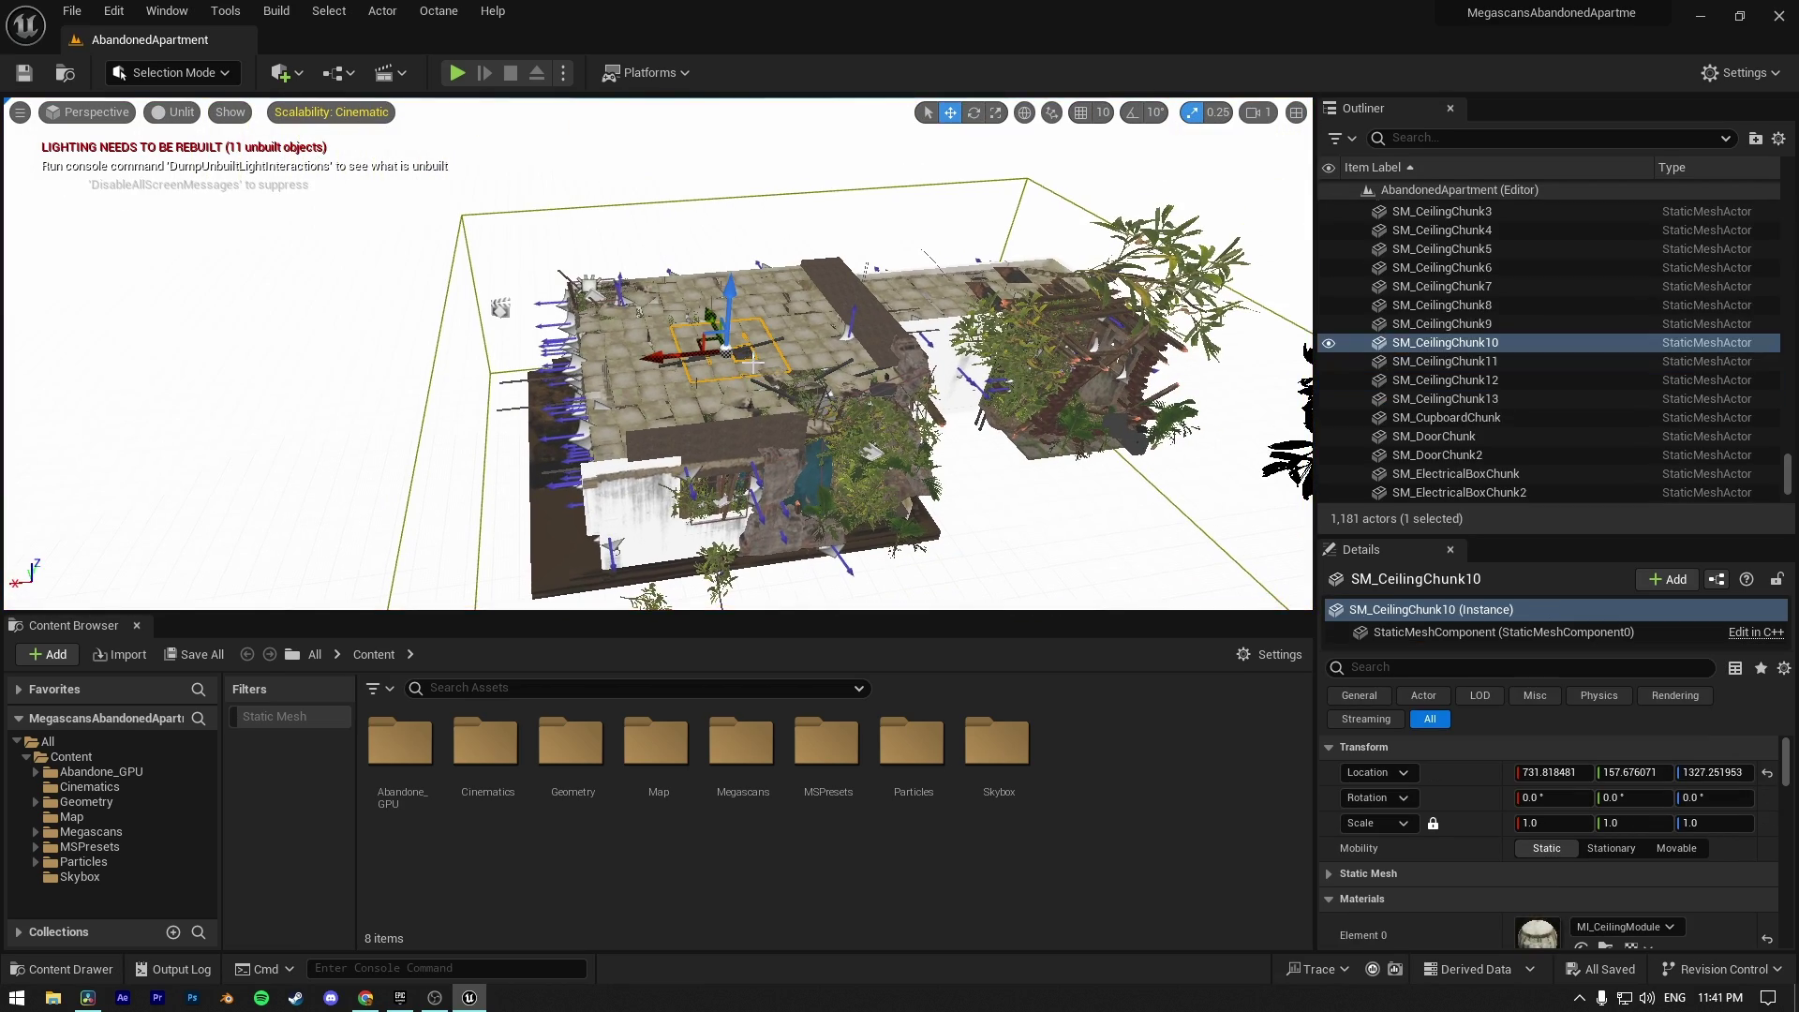
{"action": "left_click", "coordinate": [753, 414]}
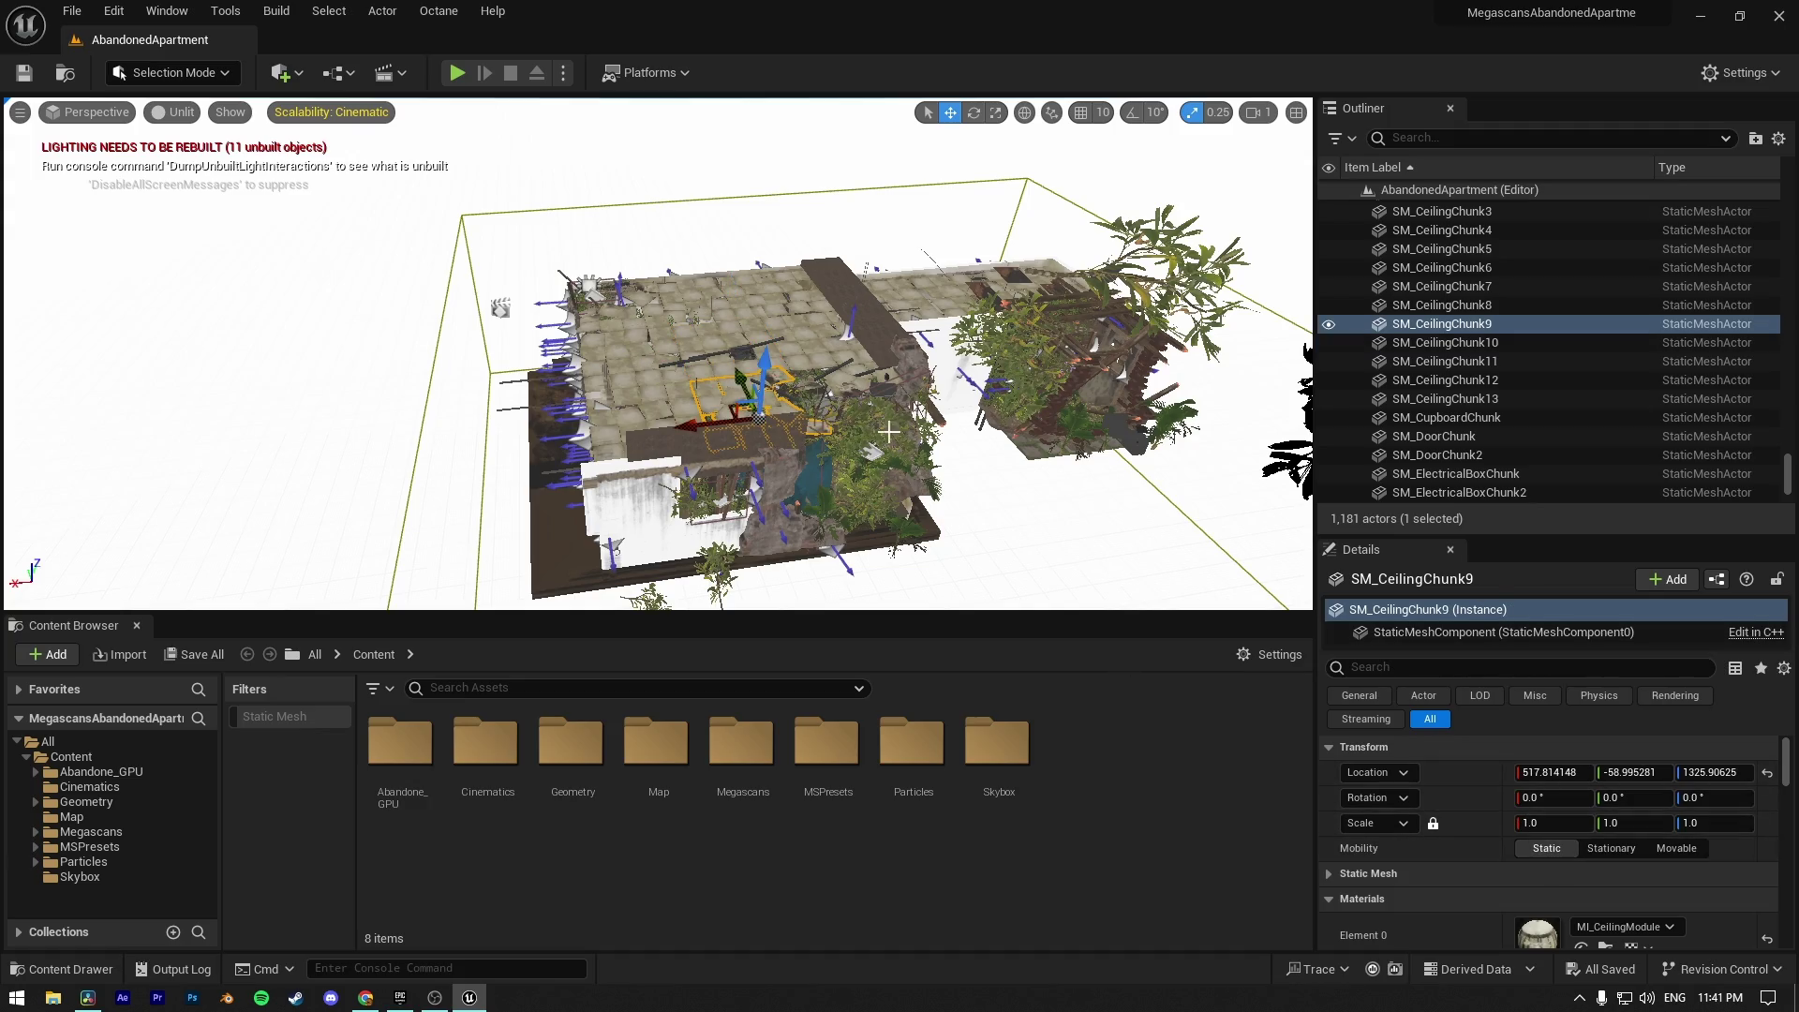
{"action": "key", "text": "f"}
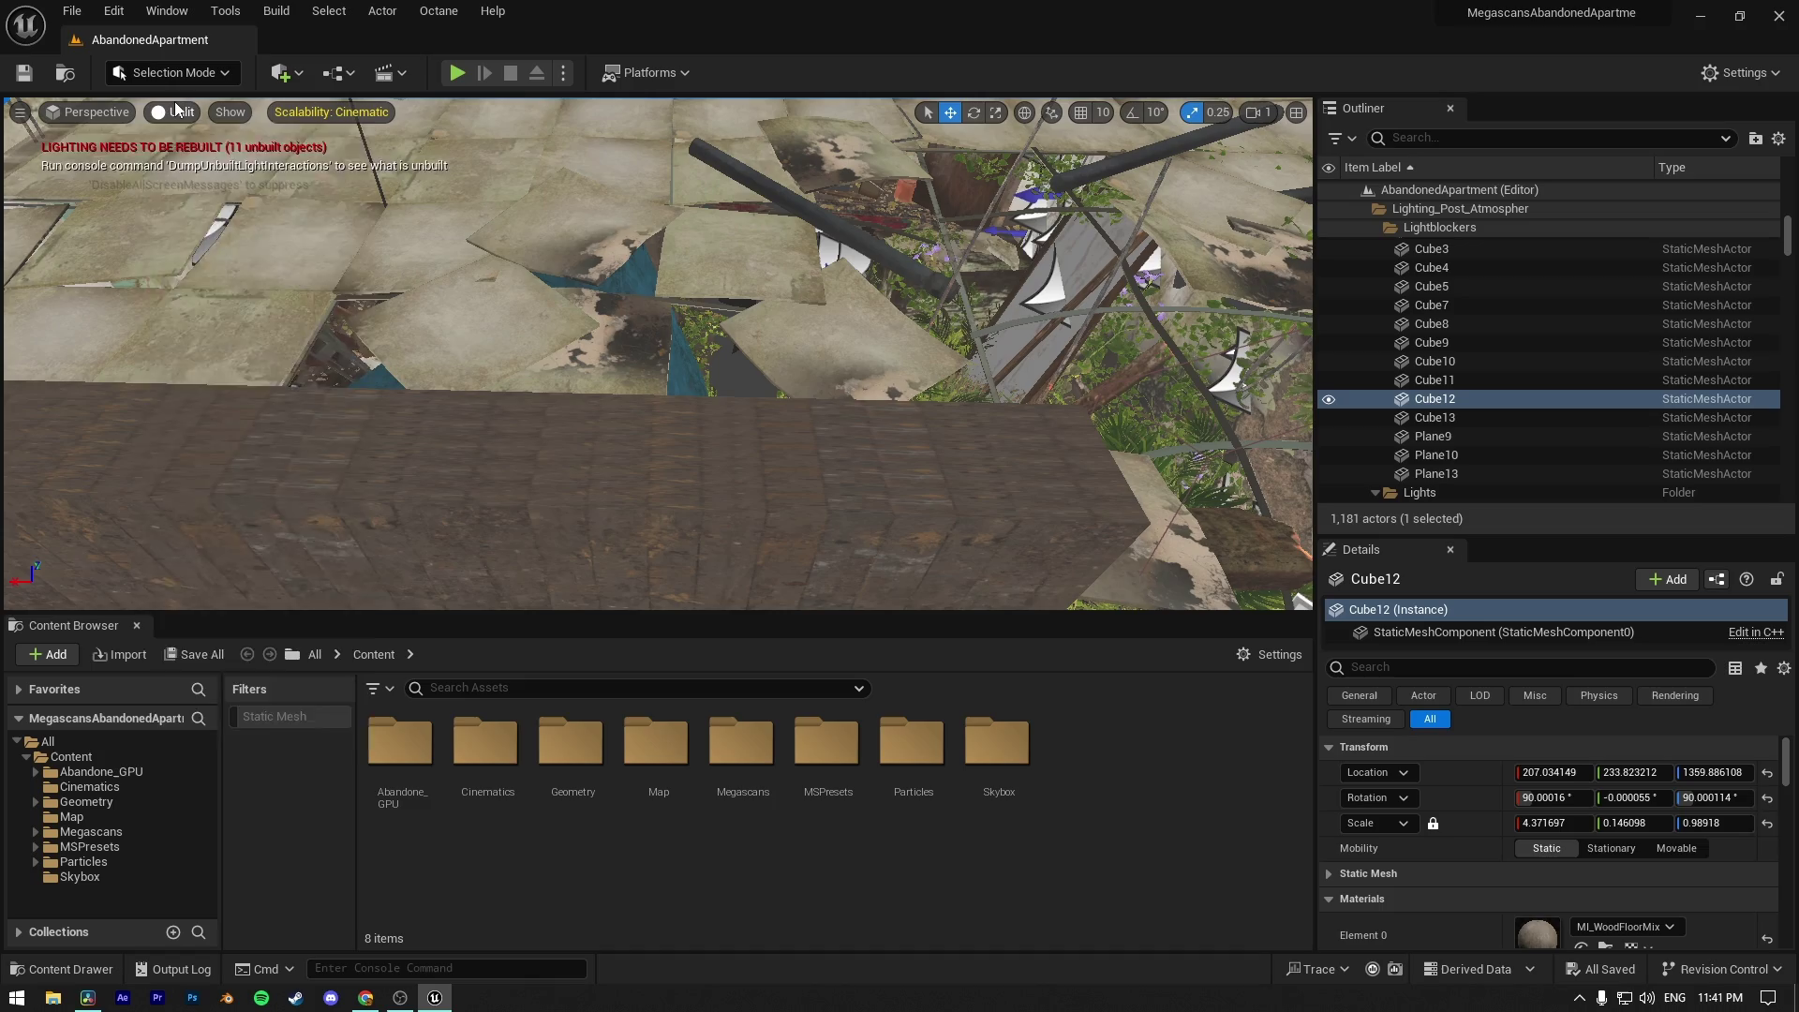
- Switch the viewport to Lit mode, then select the Skybox and the GPU model
{"action": "left_click", "coordinate": [176, 112]}
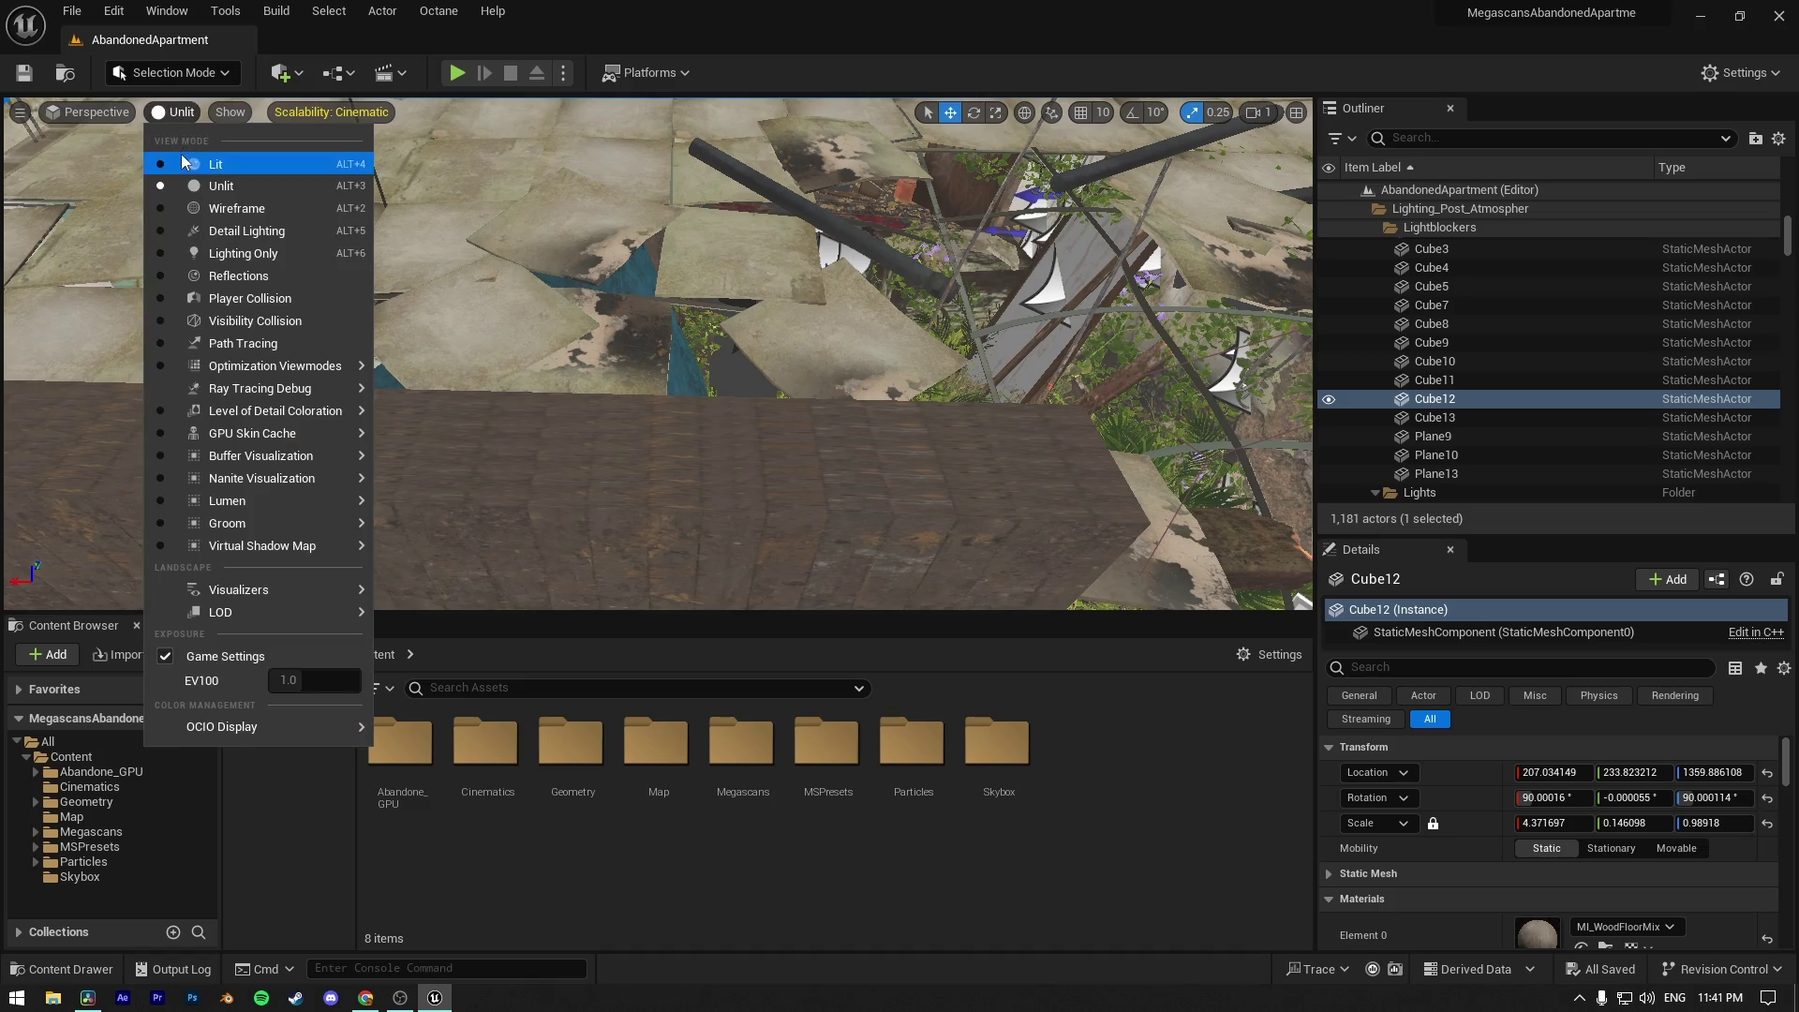
{"action": "left_click", "coordinate": [182, 154]}
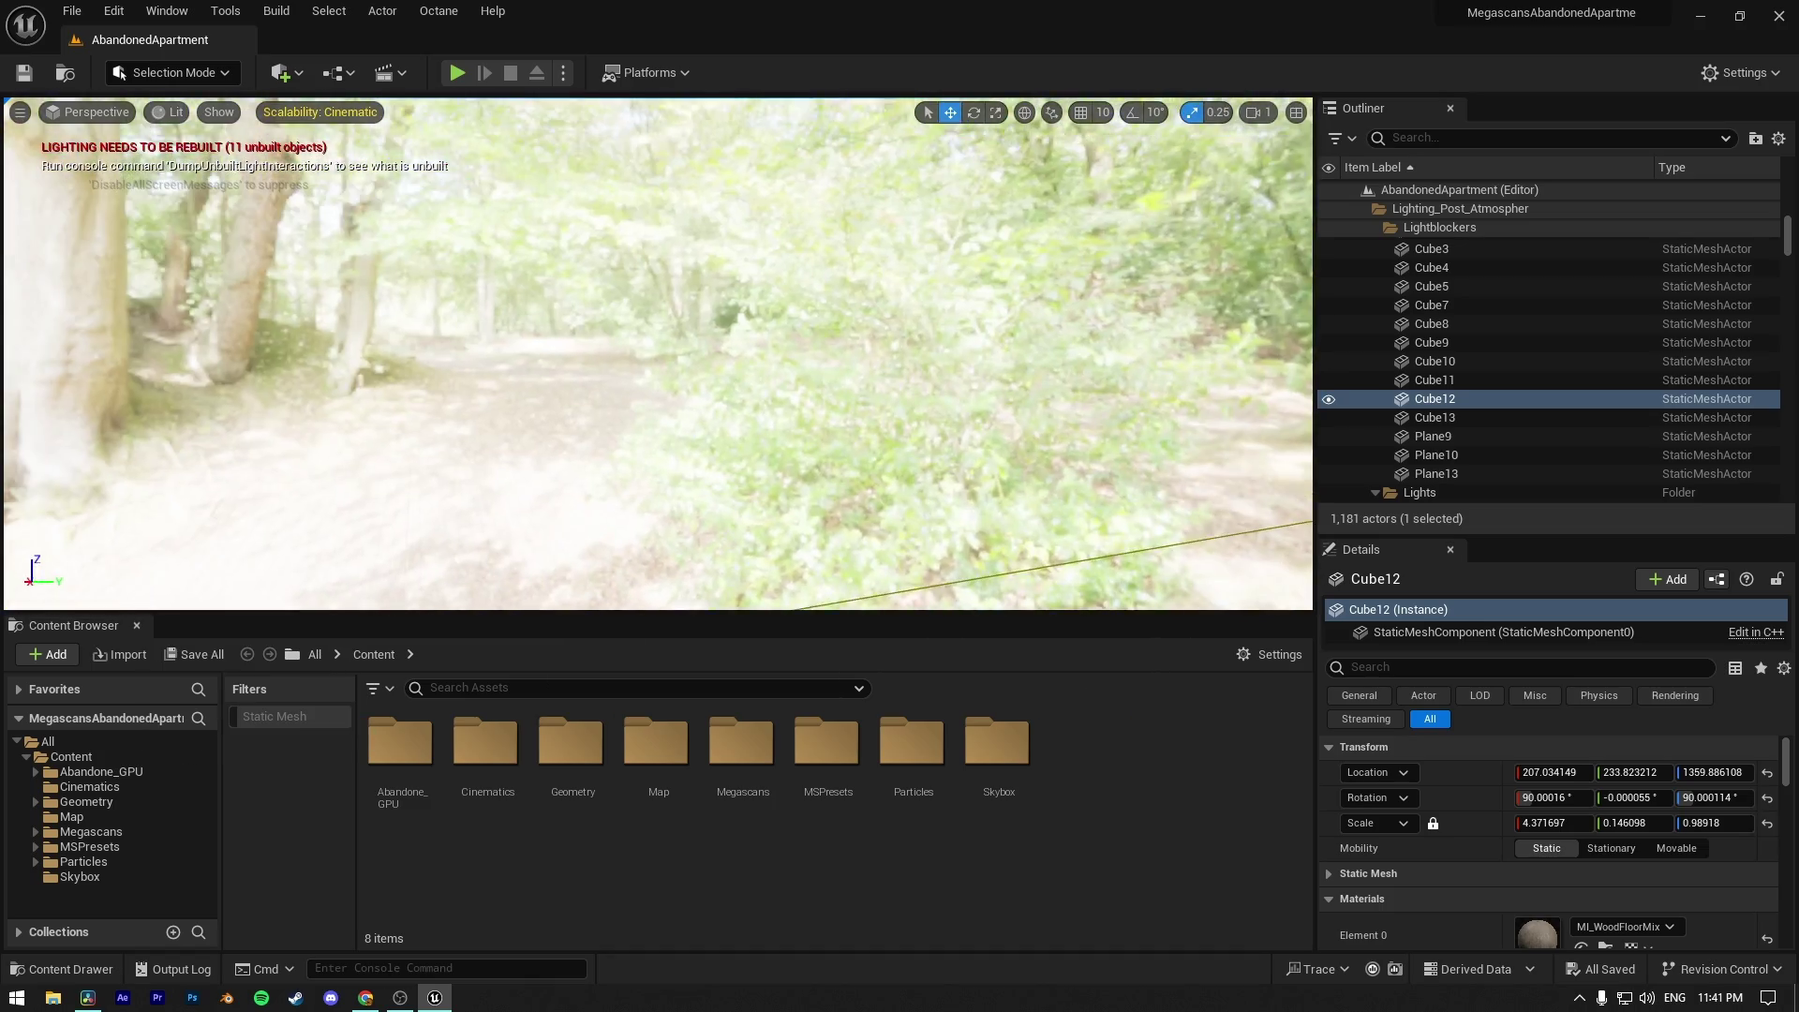
{"action": "left_click", "coordinate": [1084, 522]}
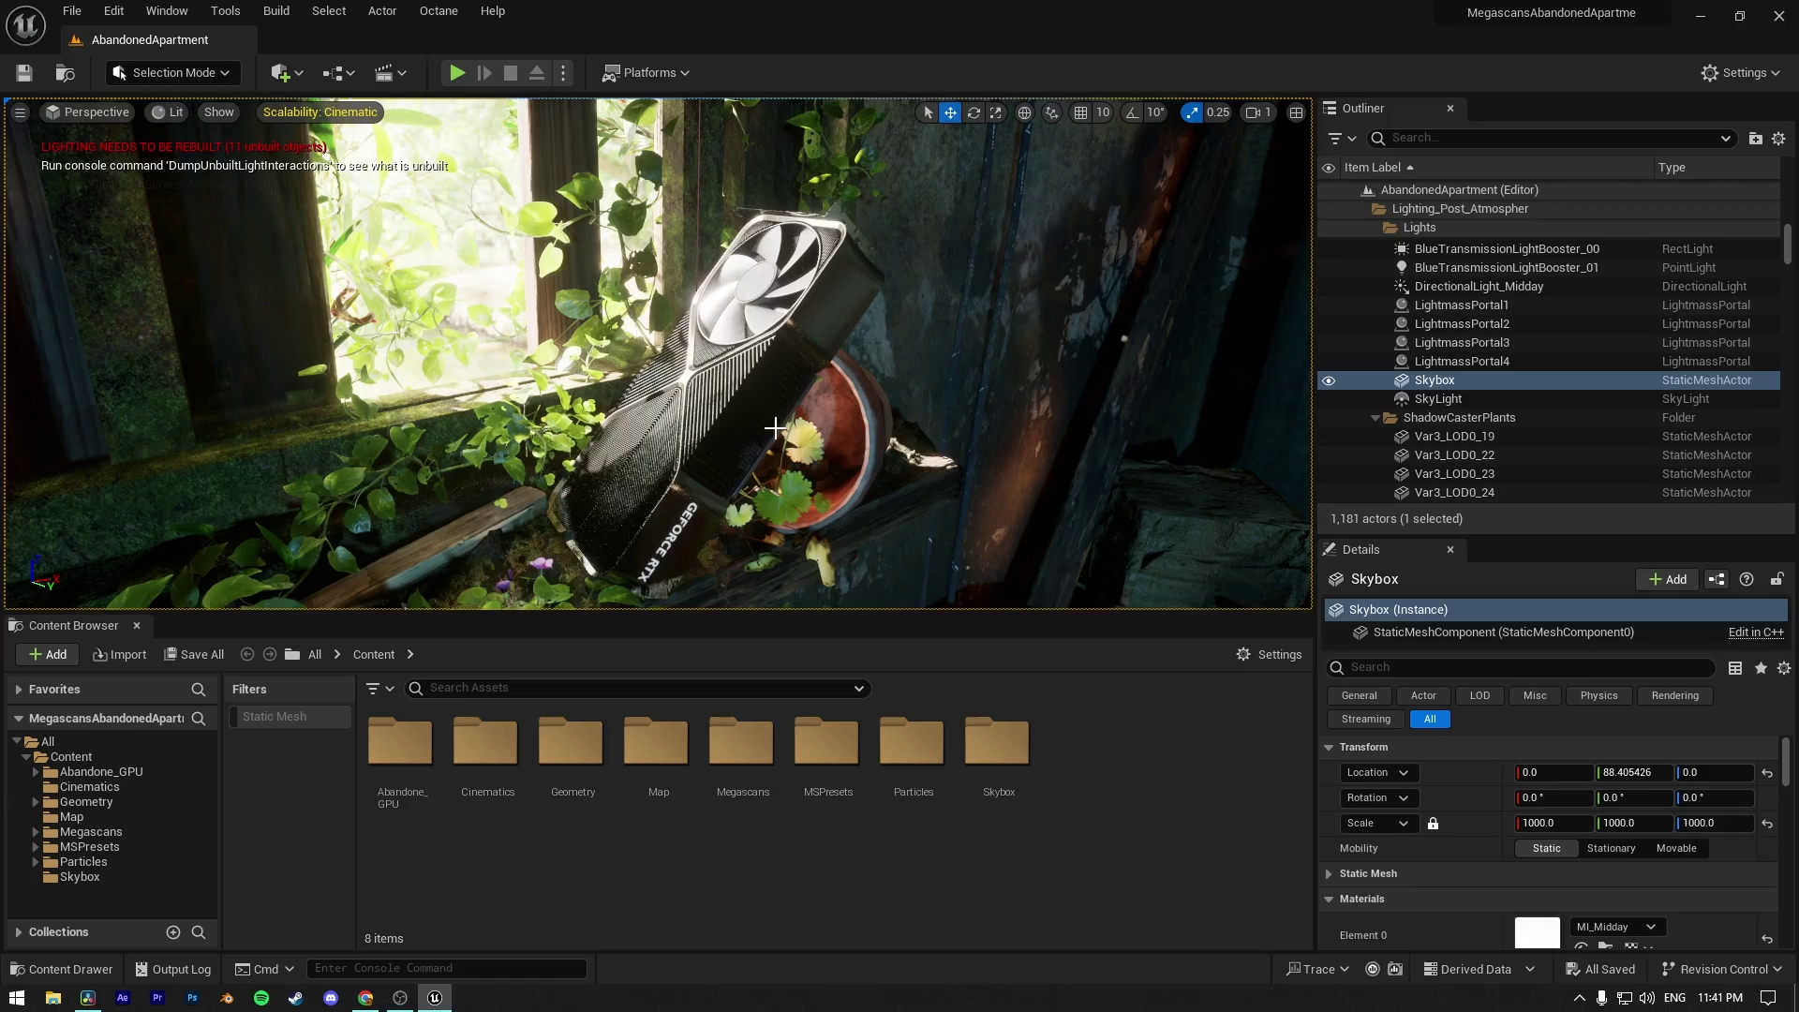
{"action": "left_click", "coordinate": [722, 427]}
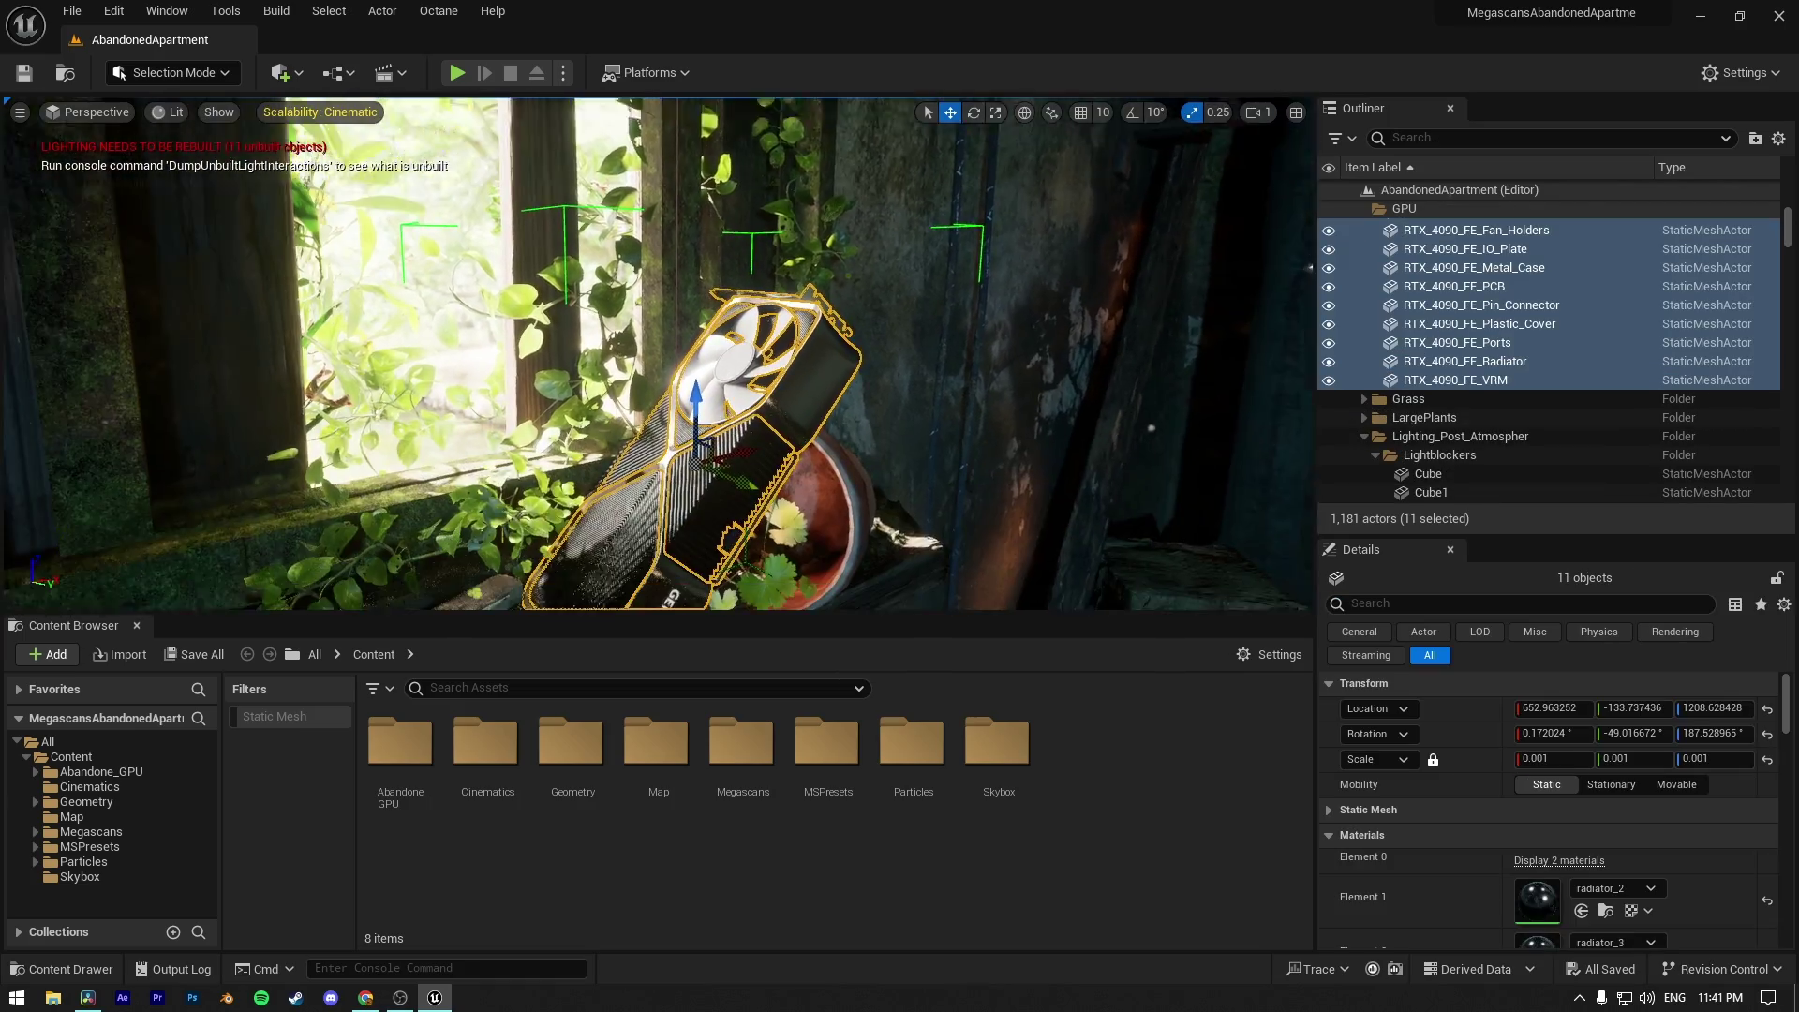